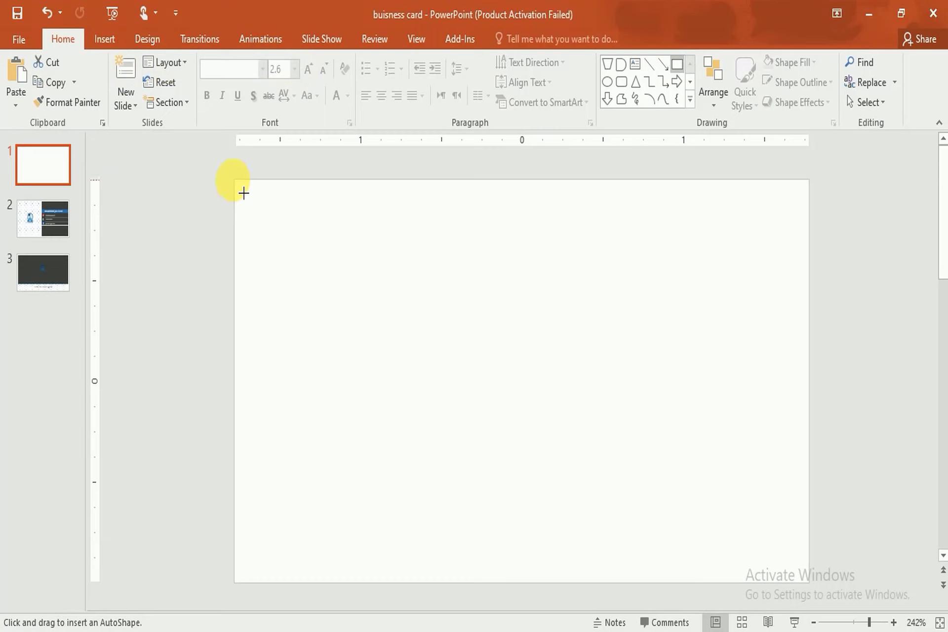
Draw a full-slide rectangle, fill it light off-white and set No Outline
mouse_move(246, 192)
mouse_down()
mouse_move(836, 583)
mouse_move(808, 582)
mouse_up()
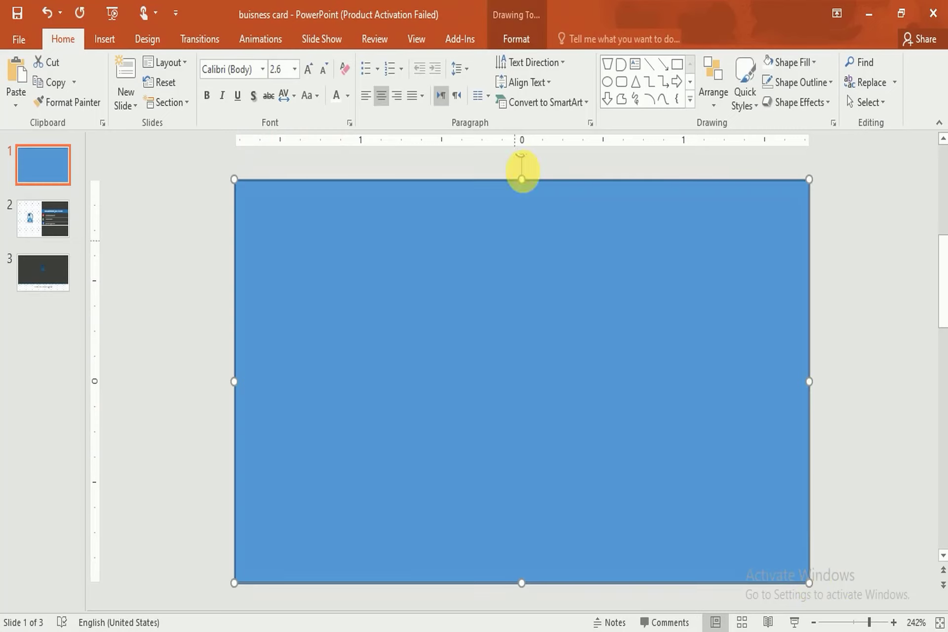
click(494, 41)
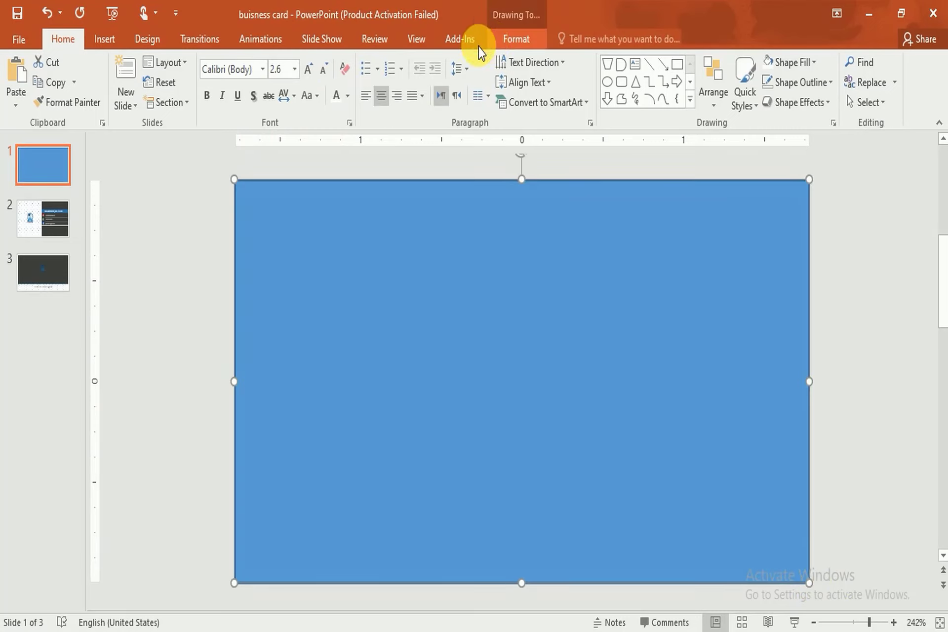
click(341, 62)
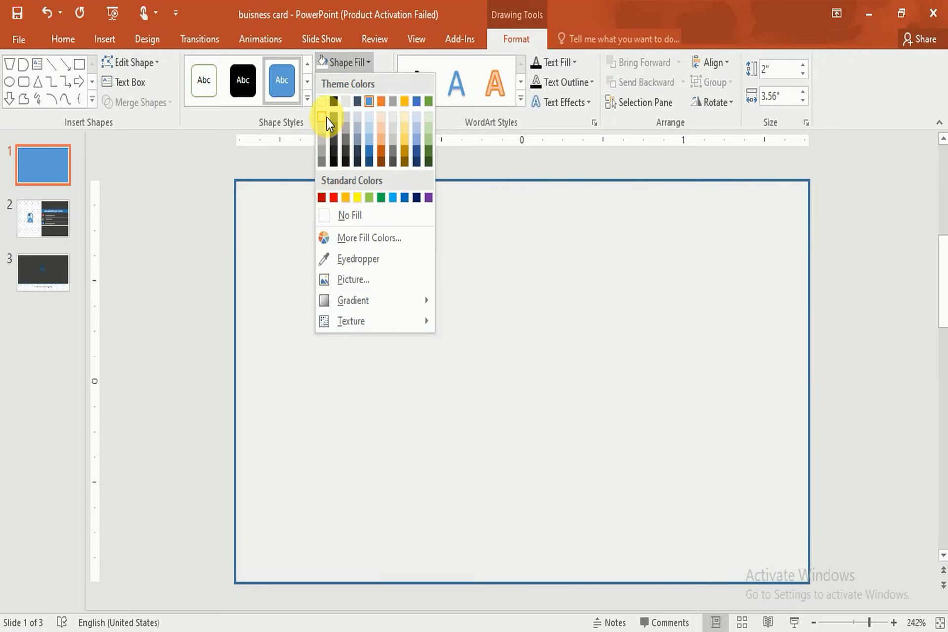
click(327, 118)
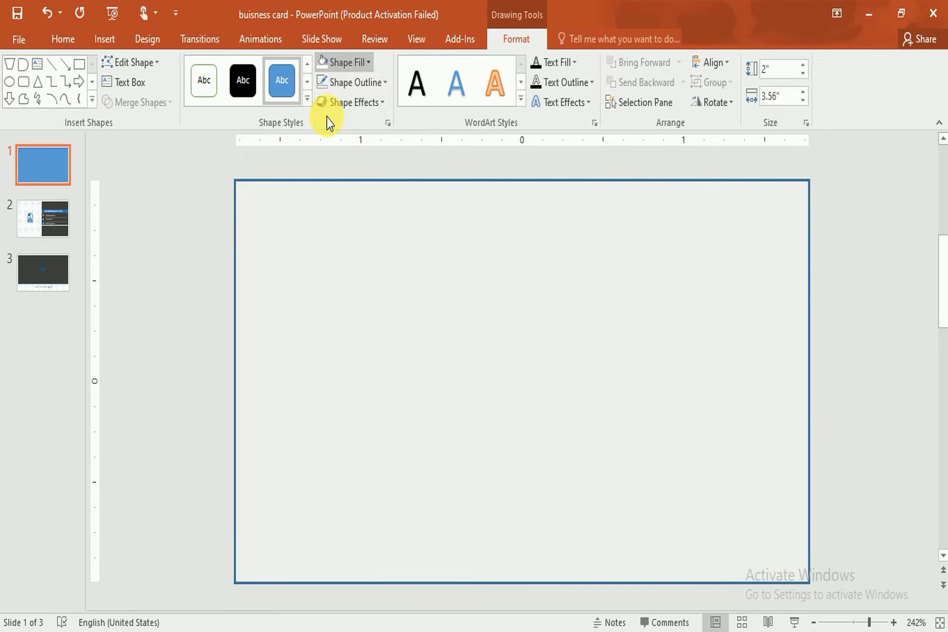
click(339, 86)
click(348, 235)
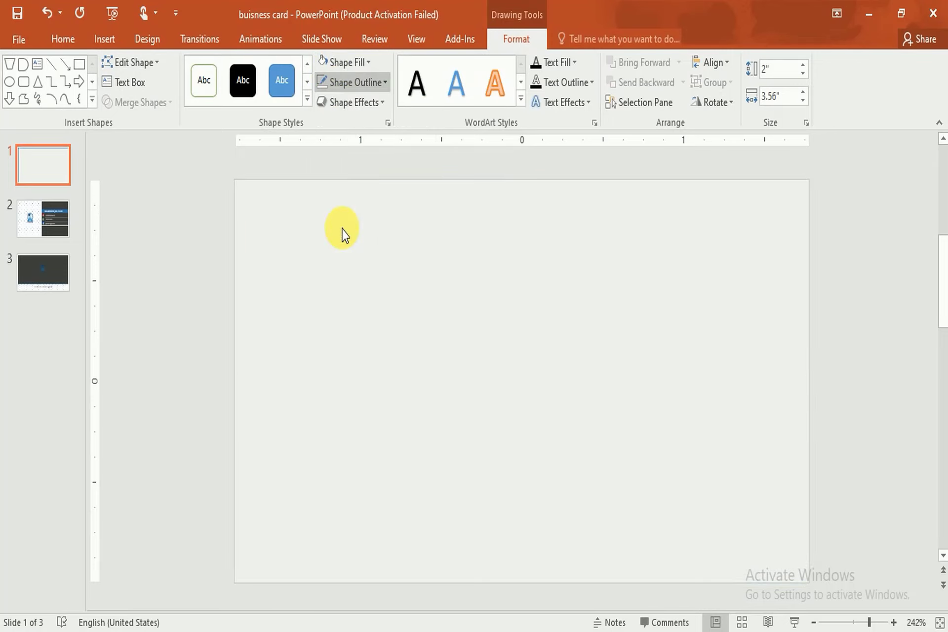
Insert the PngItem_992258 wave picture onto the slide
click(97, 41)
click(84, 94)
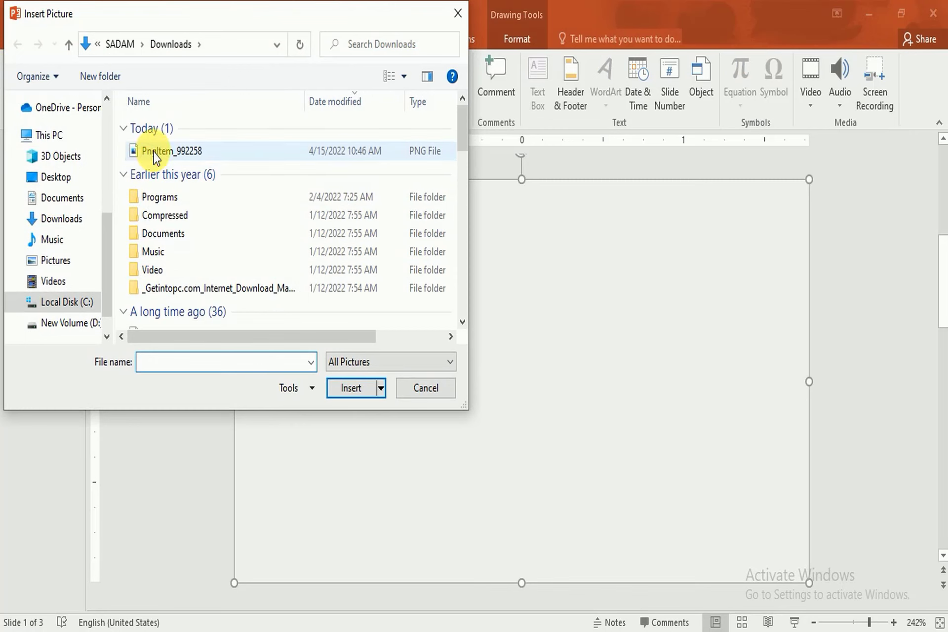
click(156, 152)
click(340, 387)
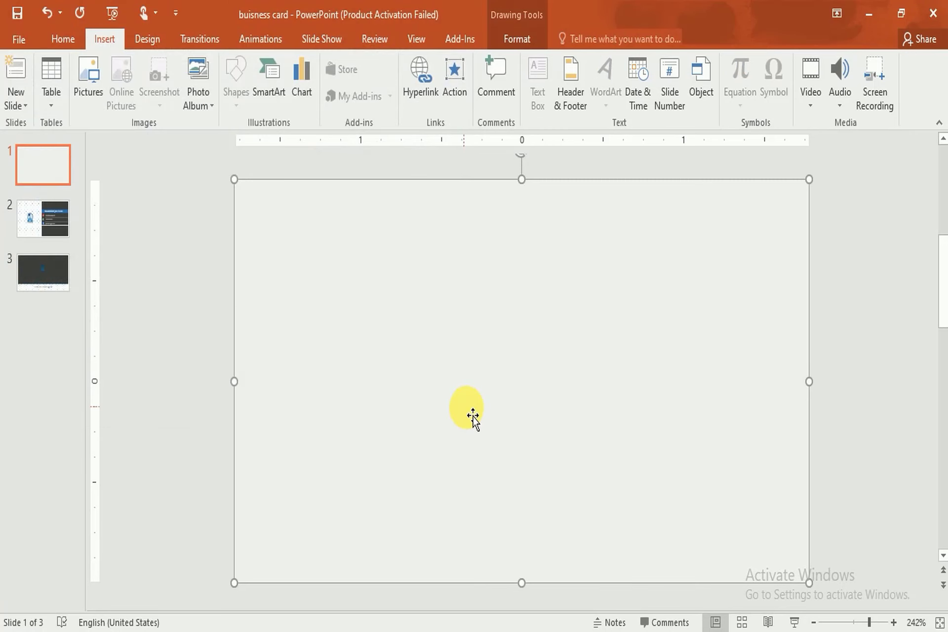
Shrink the wave picture to about 2.28 by 0.89 inches and place it flush with the left edge
drag(468, 416, 470, 341)
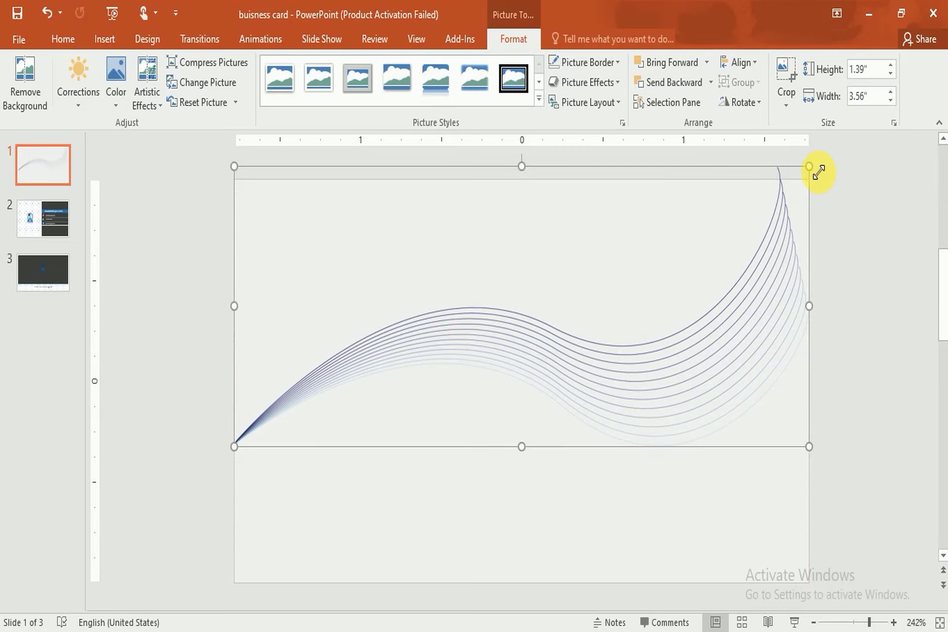
click(816, 189)
drag(808, 167, 608, 302)
drag(561, 395, 564, 344)
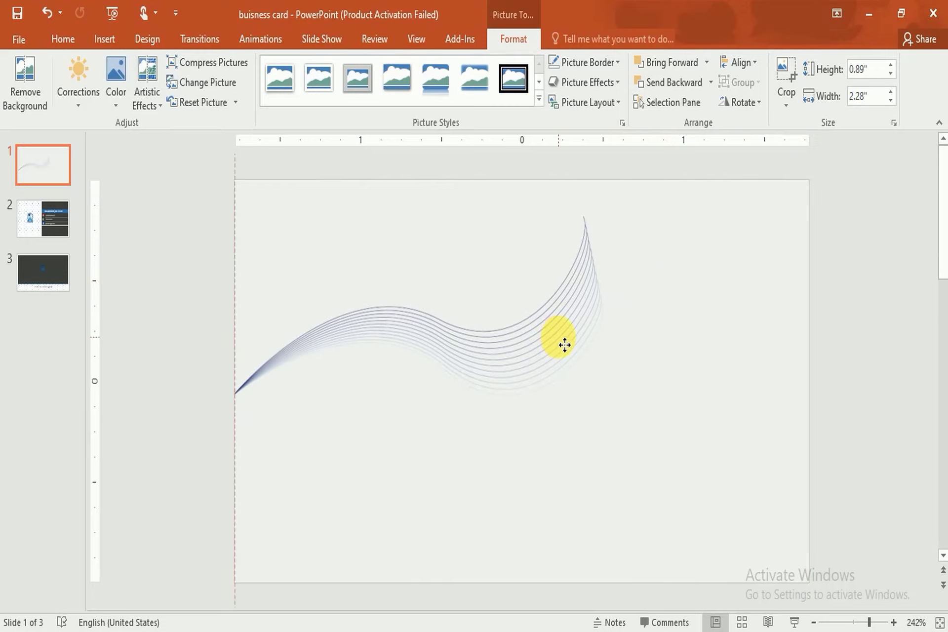
drag(564, 344, 565, 345)
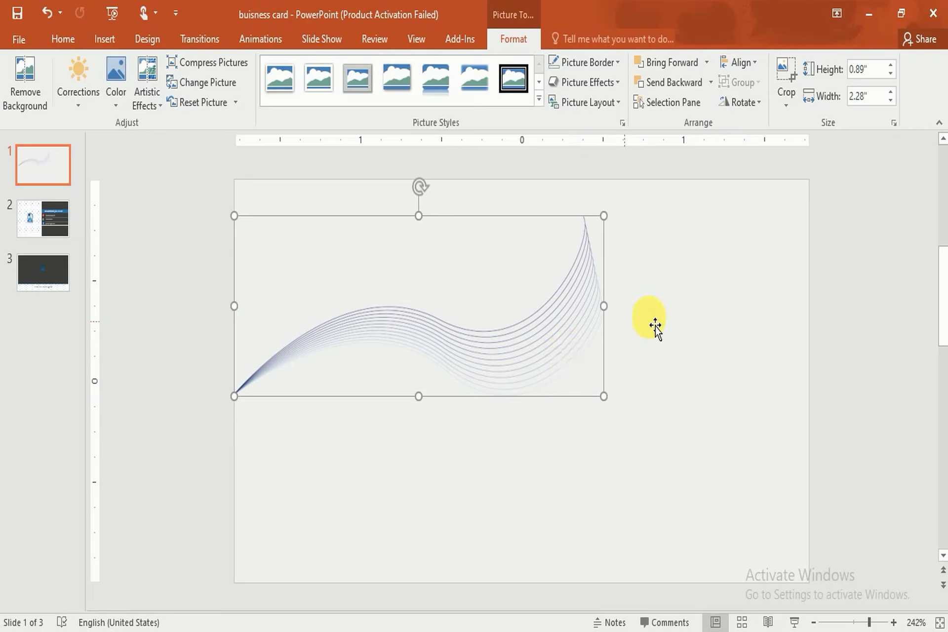
click(654, 326)
click(158, 262)
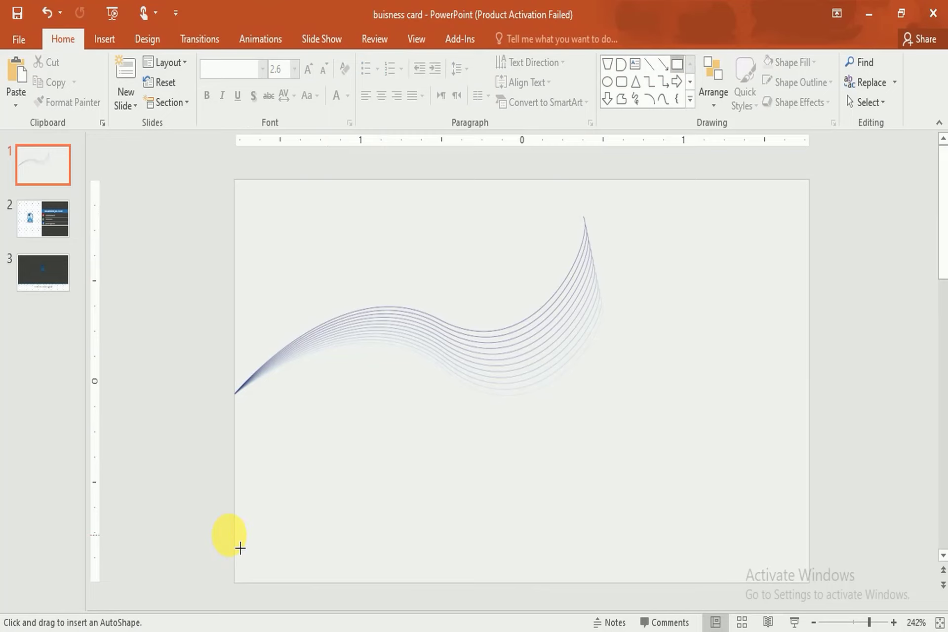
Draw a thin full-width bar along the slide bottom with no outline and Black, Text 1, Lighter 25% fill
mouse_move(236, 540)
mouse_down()
mouse_move(809, 567)
mouse_move(809, 581)
mouse_up()
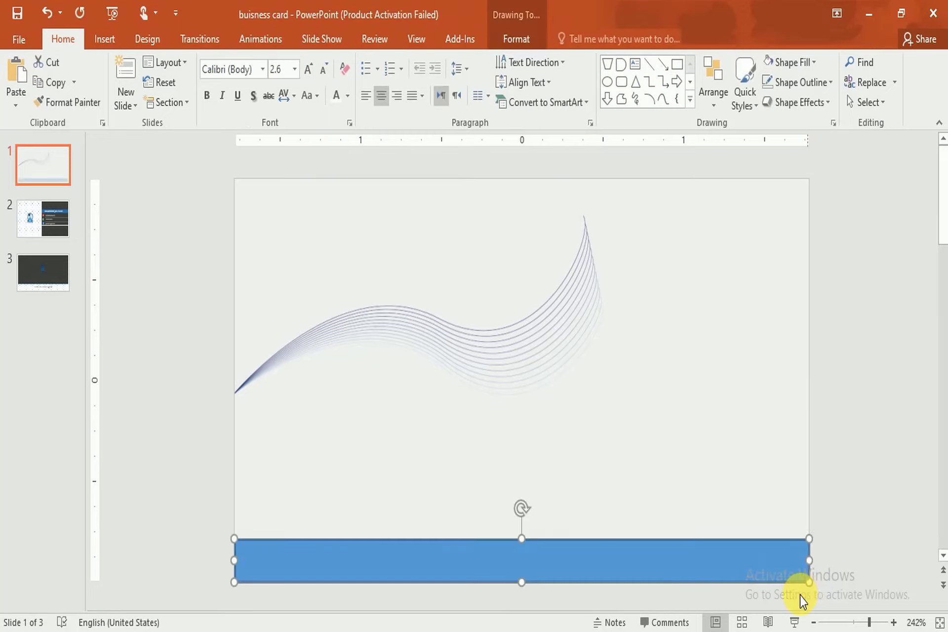
click(513, 39)
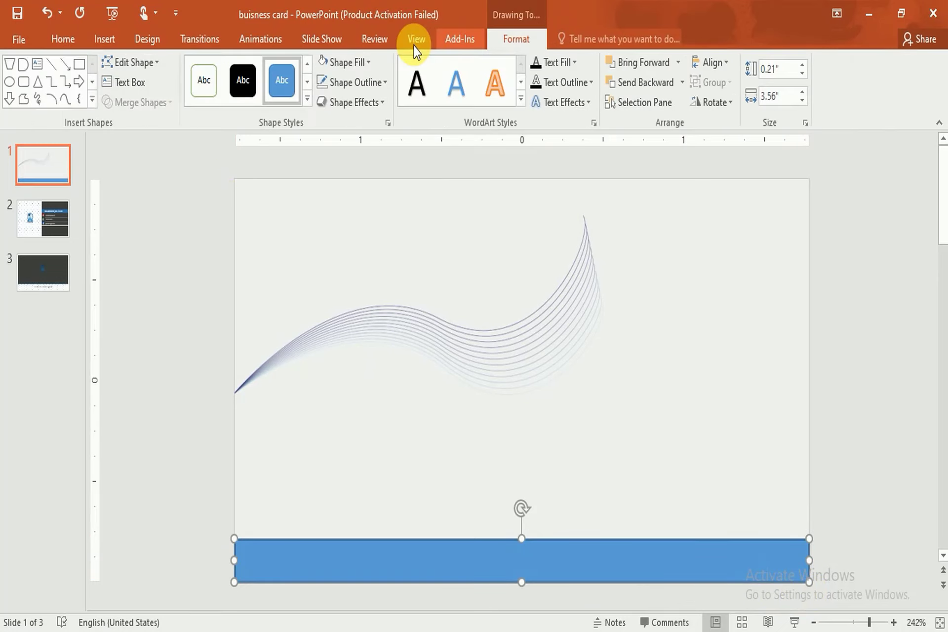
click(330, 83)
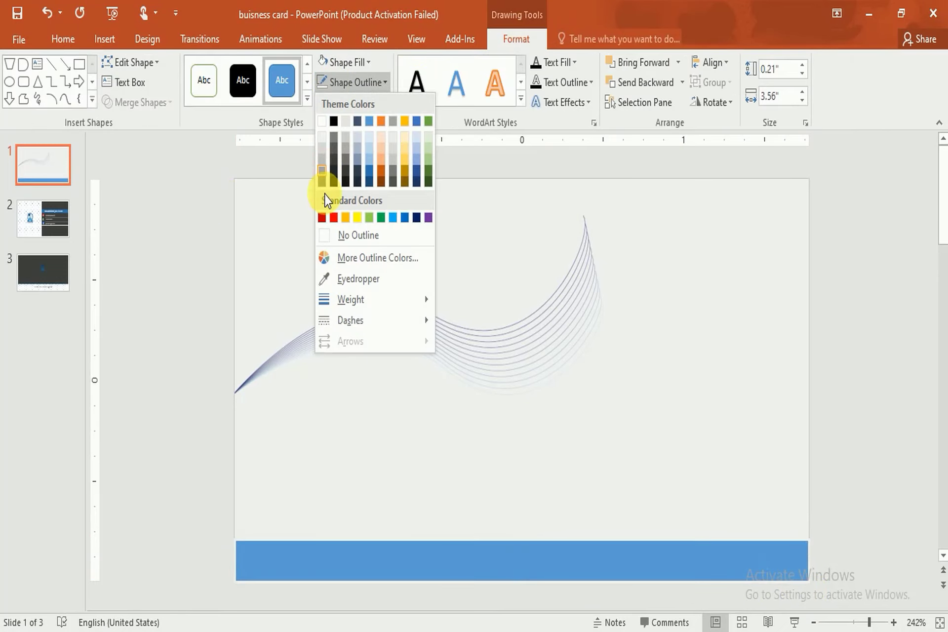
click(333, 236)
click(345, 69)
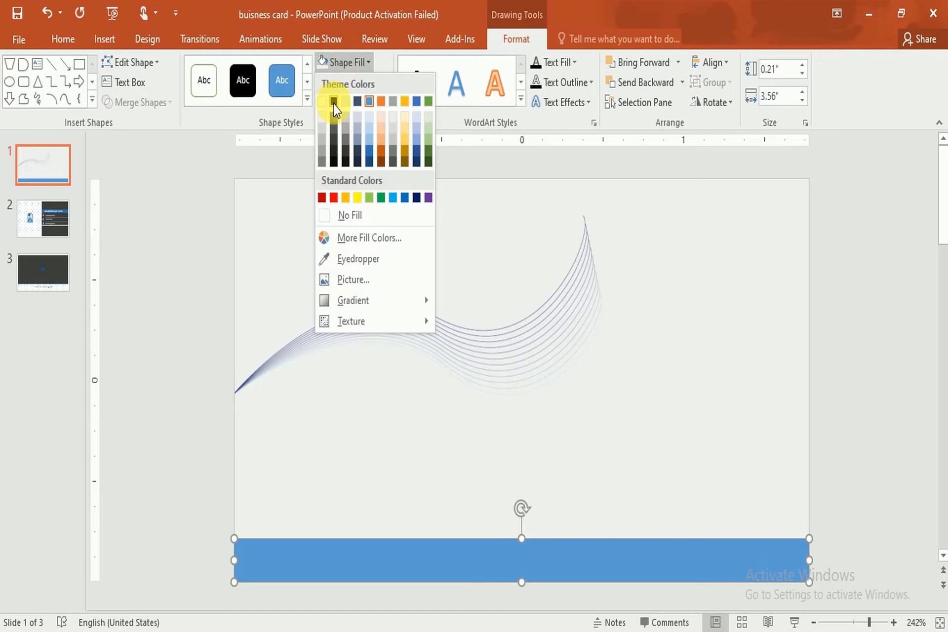
click(332, 144)
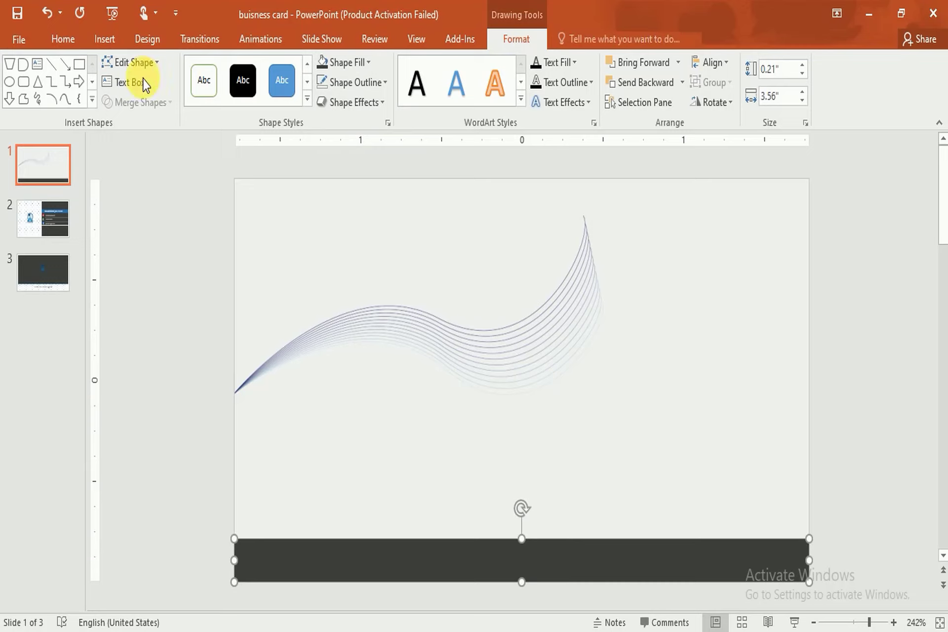
click(79, 65)
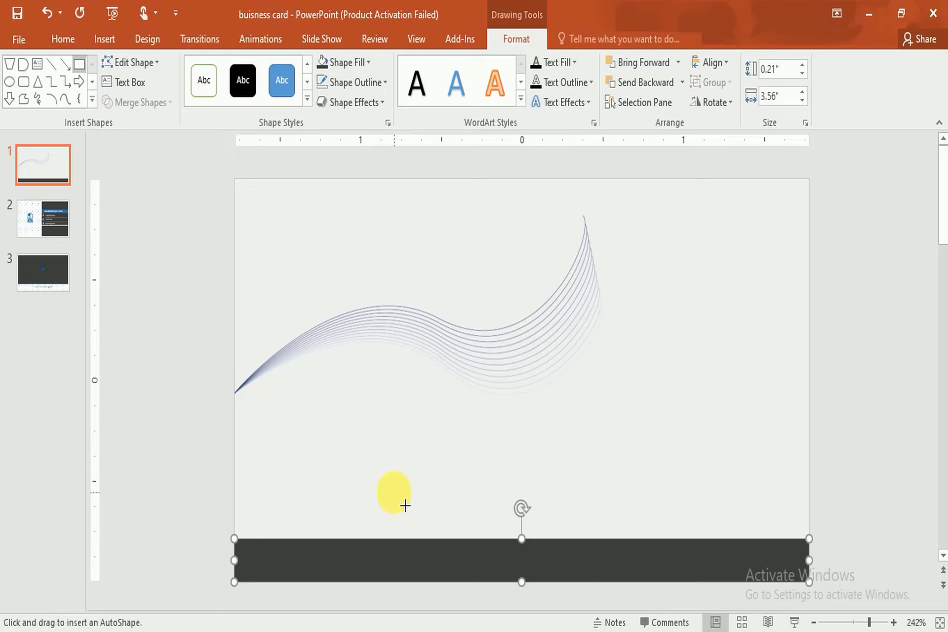
Draw a centred rounded rectangle over the dark bar and make its corners rounder
click(28, 82)
mouse_move(415, 514)
mouse_down()
mouse_move(586, 570)
mouse_move(715, 564)
mouse_move(697, 552)
mouse_move(623, 540)
mouse_up()
key(ctrl)
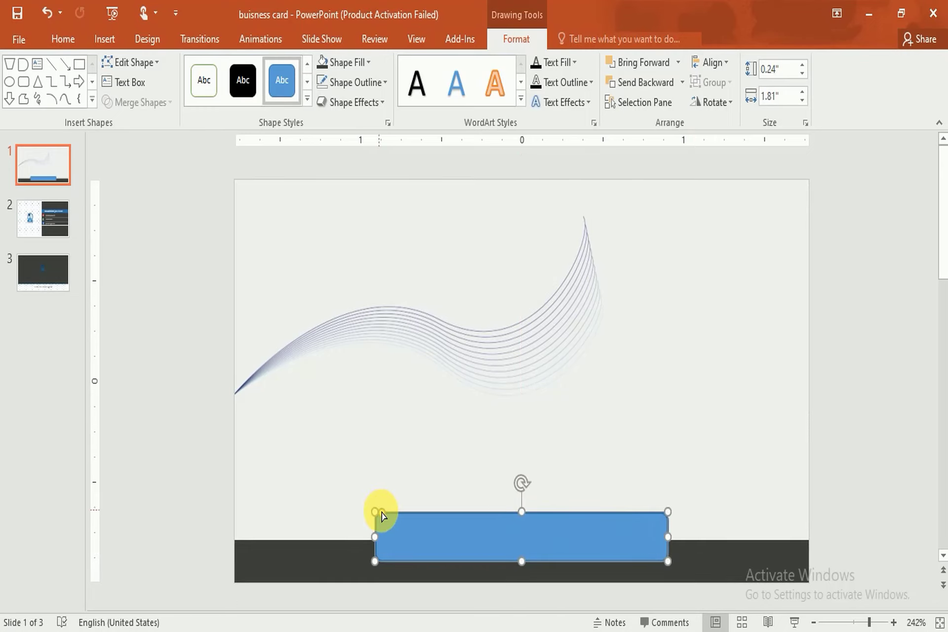
drag(385, 515, 388, 522)
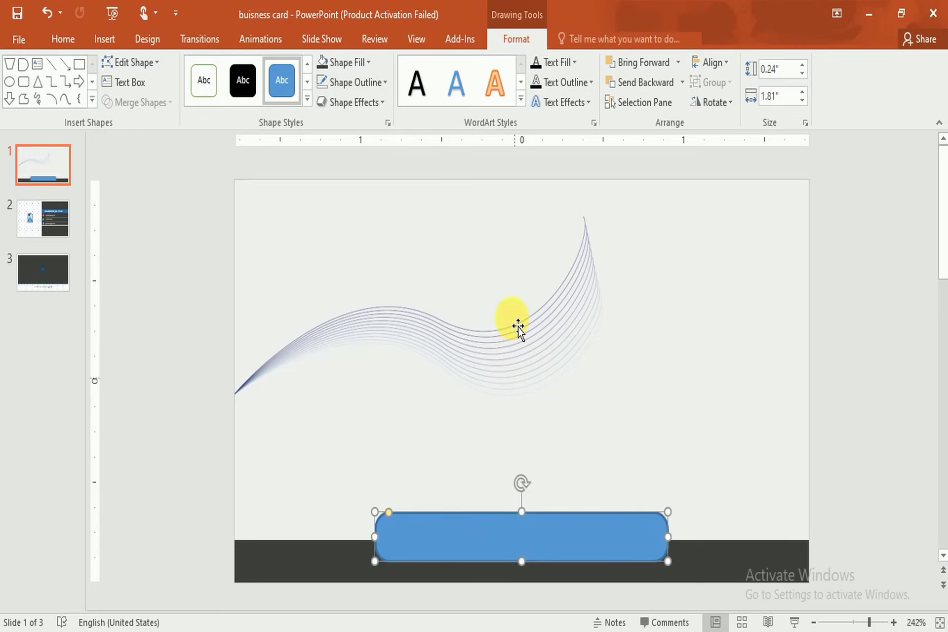
Fill the rounded rectangle with the wave lines' navy using the Eyedropper
click(359, 63)
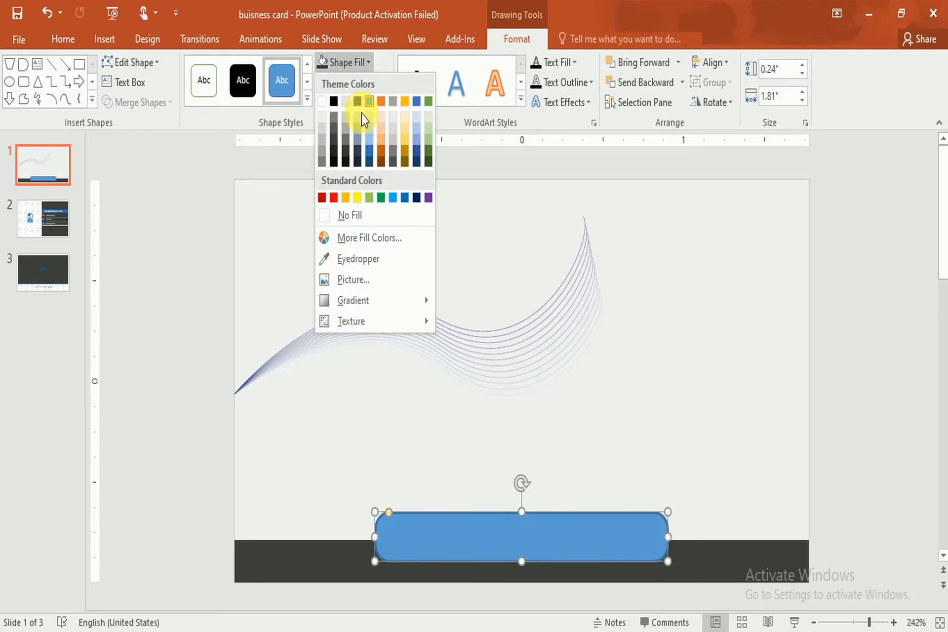
click(369, 146)
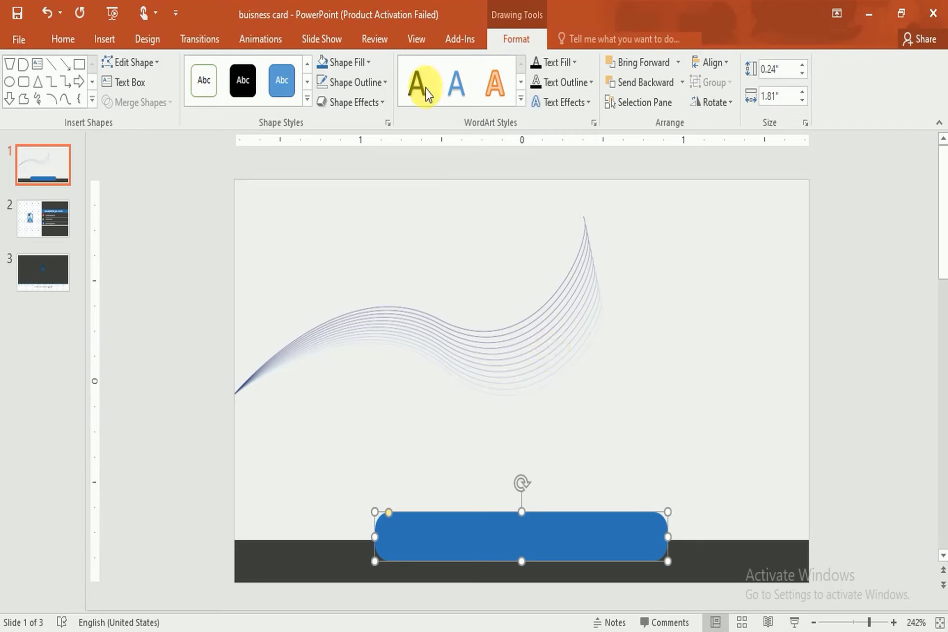
click(348, 64)
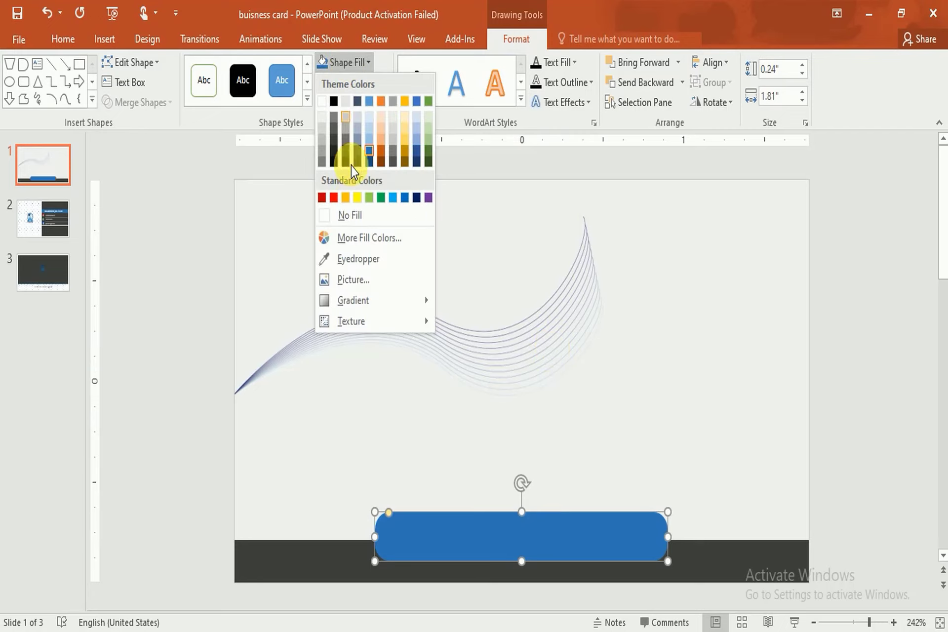
click(341, 257)
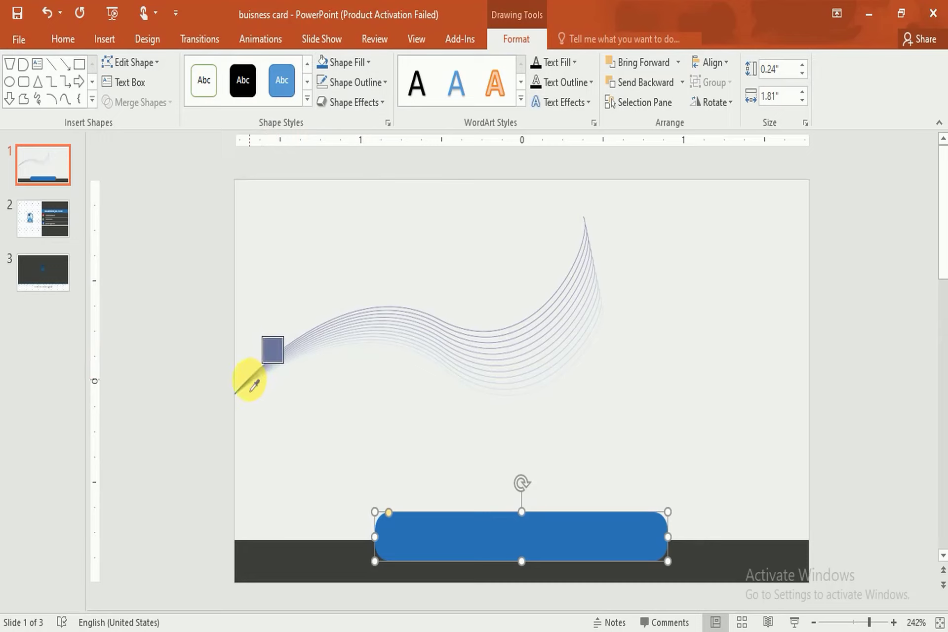
click(246, 393)
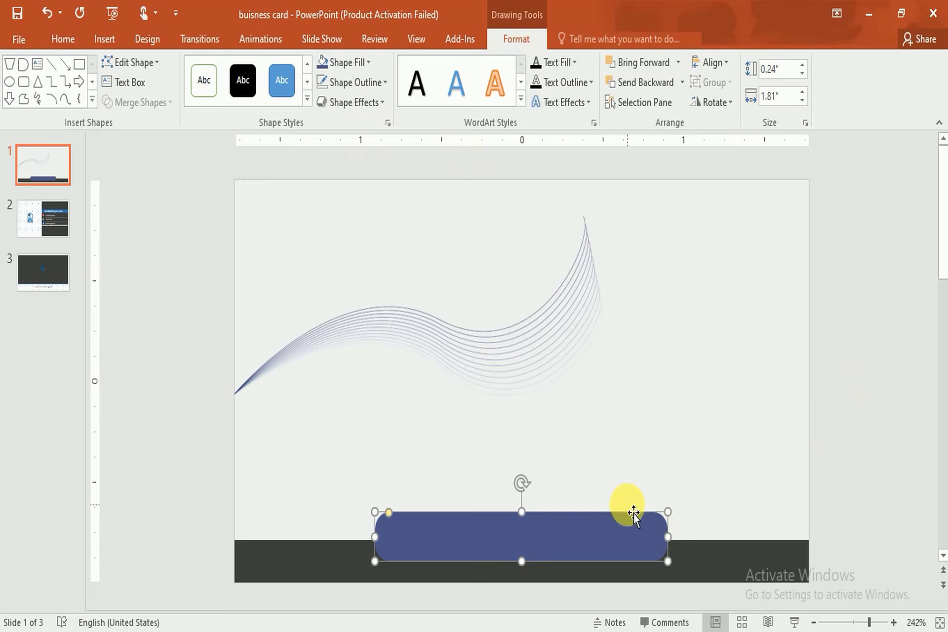
click(566, 309)
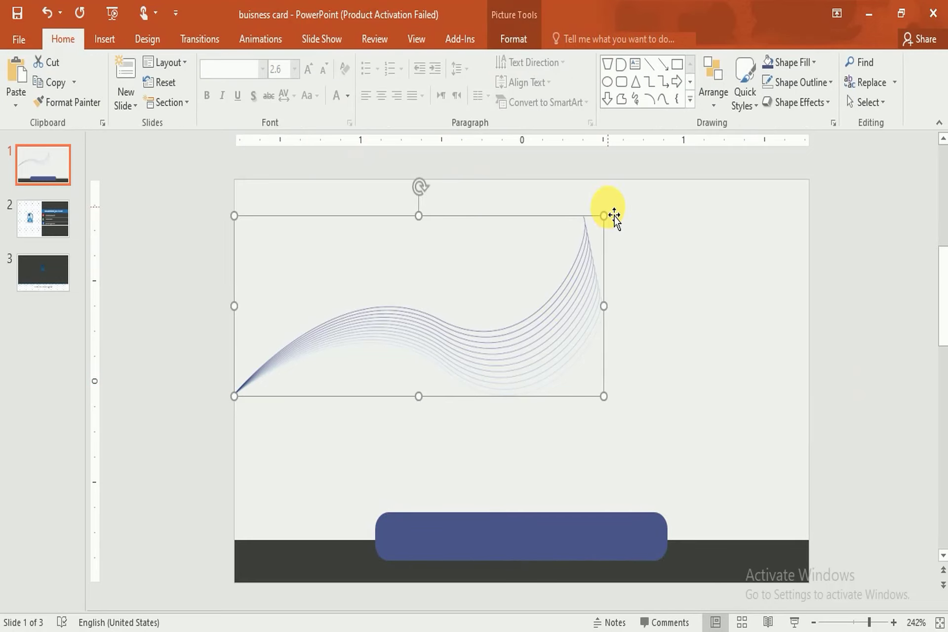
Move the wave picture to the top edge, add an overlapping copy, then enlarge and tilt it
drag(603, 215, 511, 253)
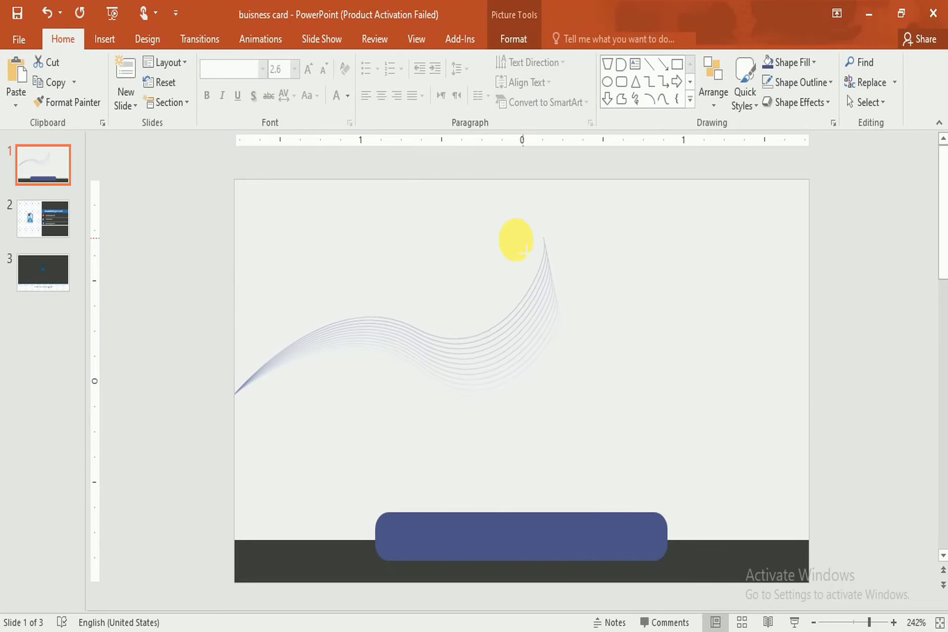
mouse_move(510, 364)
mouse_down()
mouse_move(511, 285)
mouse_move(510, 297)
mouse_up()
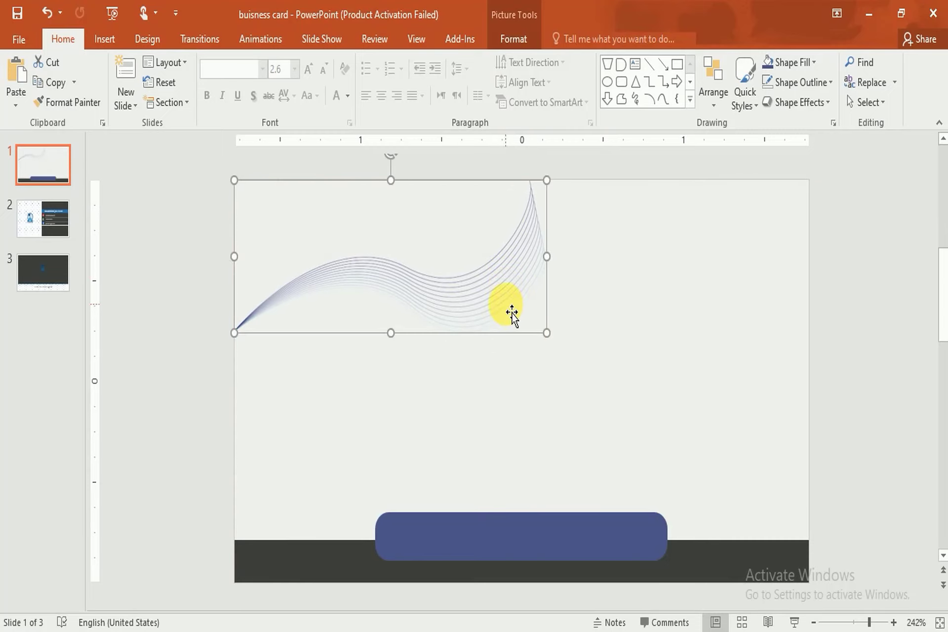
mouse_move(511, 311)
mouse_down()
mouse_move(614, 343)
mouse_move(618, 323)
mouse_up()
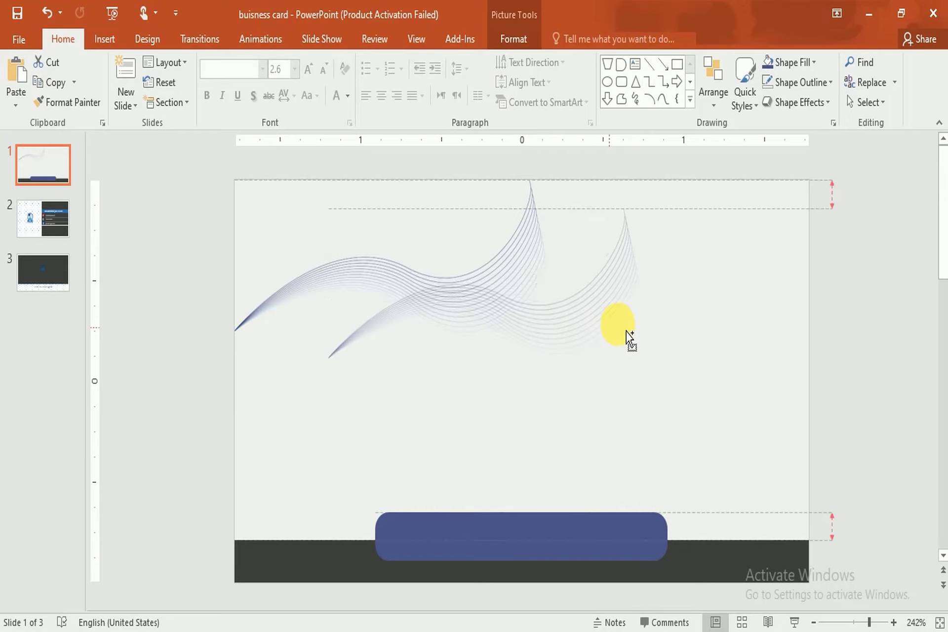
mouse_move(618, 323)
mouse_down()
mouse_move(741, 308)
mouse_move(507, 345)
mouse_move(533, 289)
mouse_up()
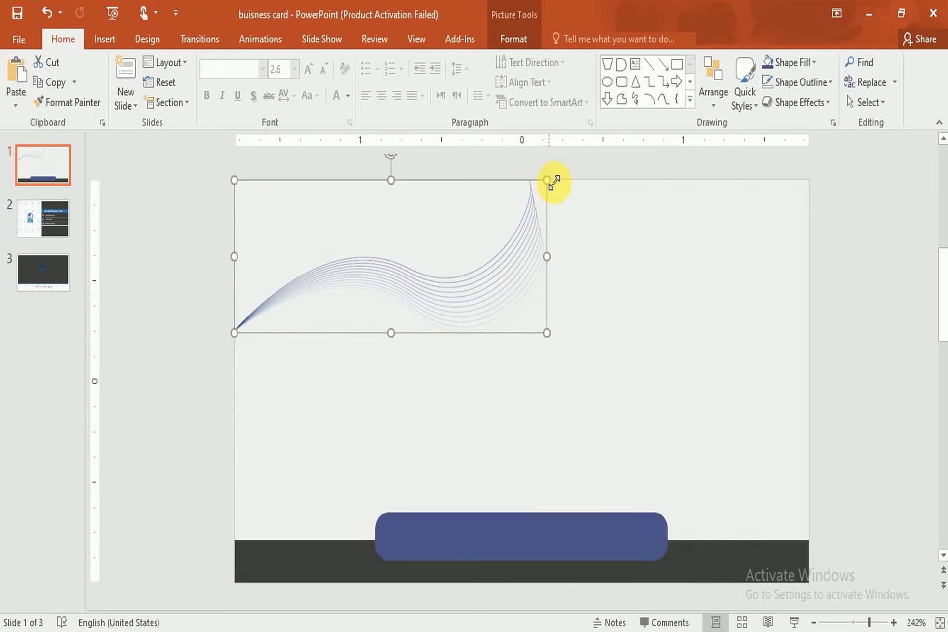
mouse_move(547, 180)
mouse_down()
mouse_move(562, 209)
mouse_move(551, 179)
mouse_up()
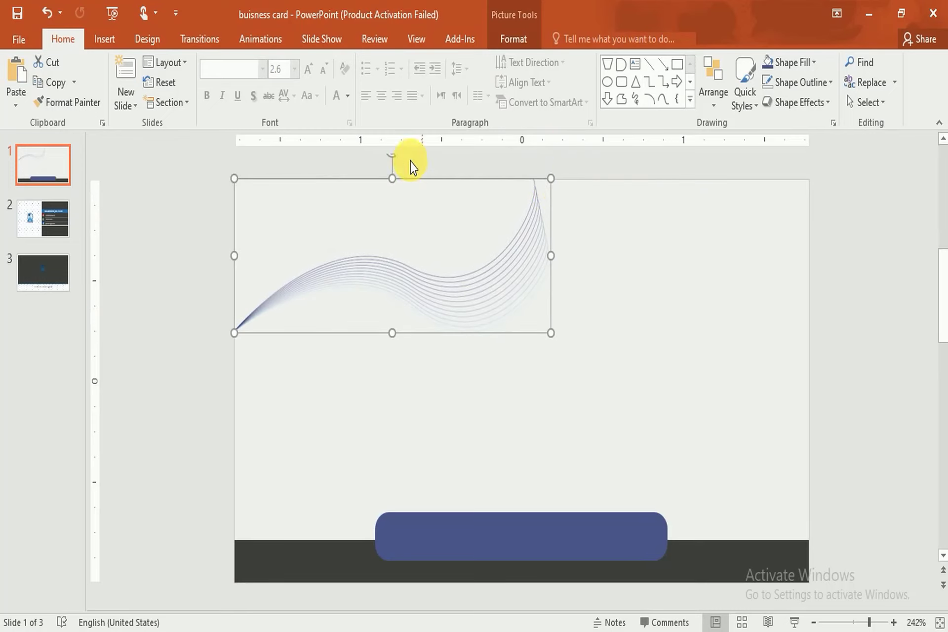
mouse_move(398, 163)
mouse_down()
mouse_move(409, 162)
mouse_move(402, 153)
mouse_up()
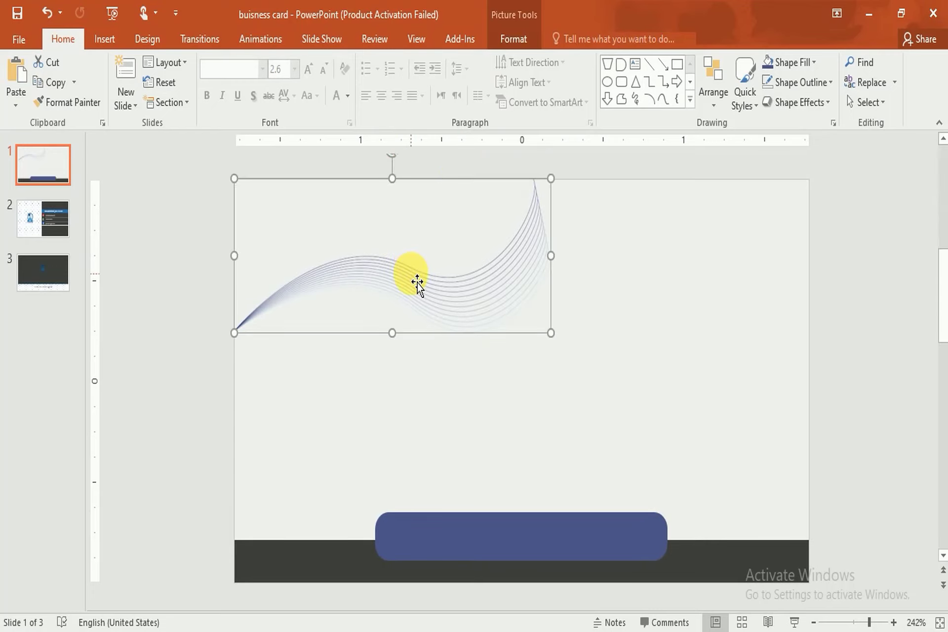
Duplicate the wave just below the original and rotate the copy
drag(420, 281, 423, 302)
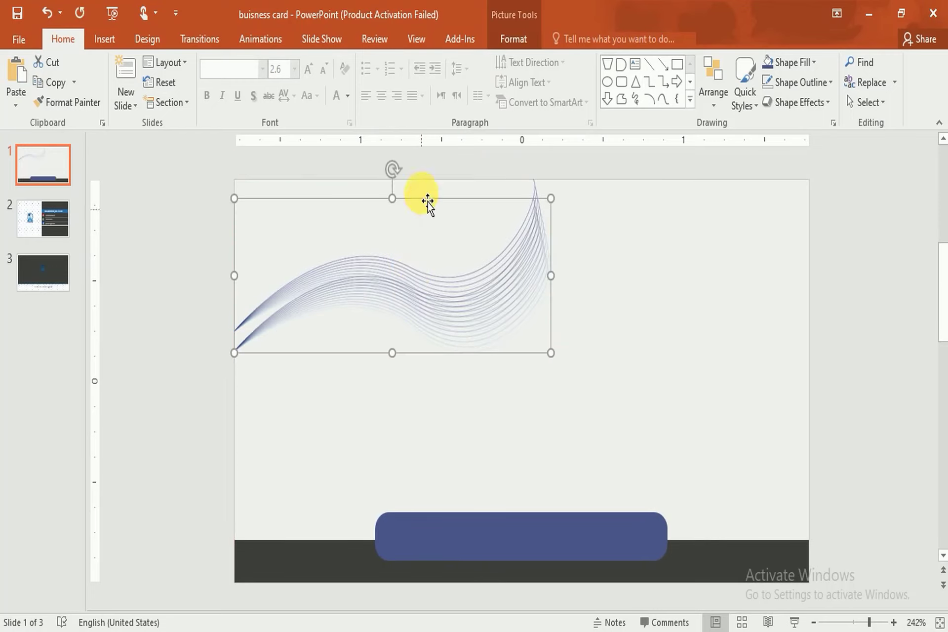
drag(402, 176, 409, 207)
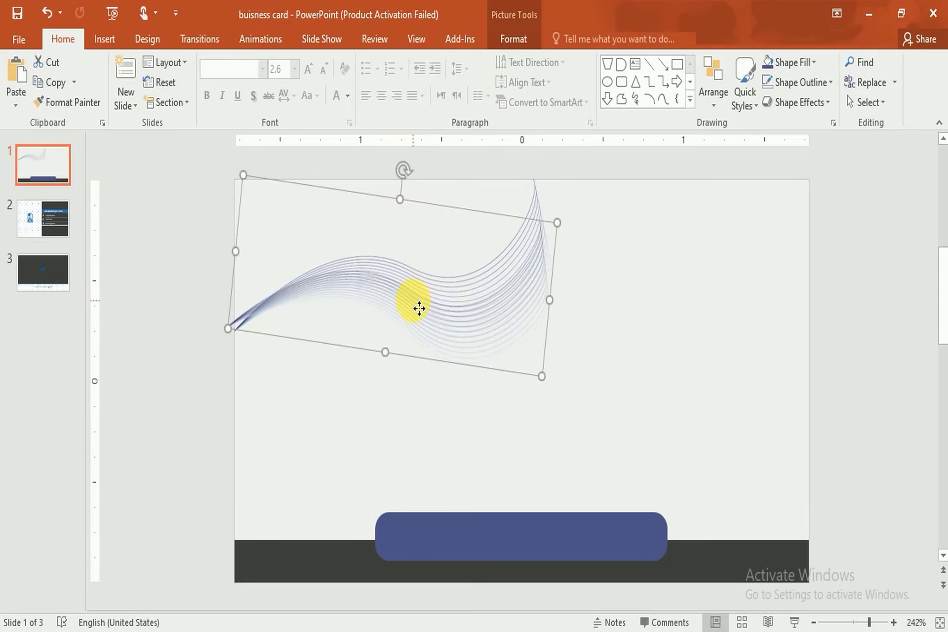
drag(419, 308, 427, 313)
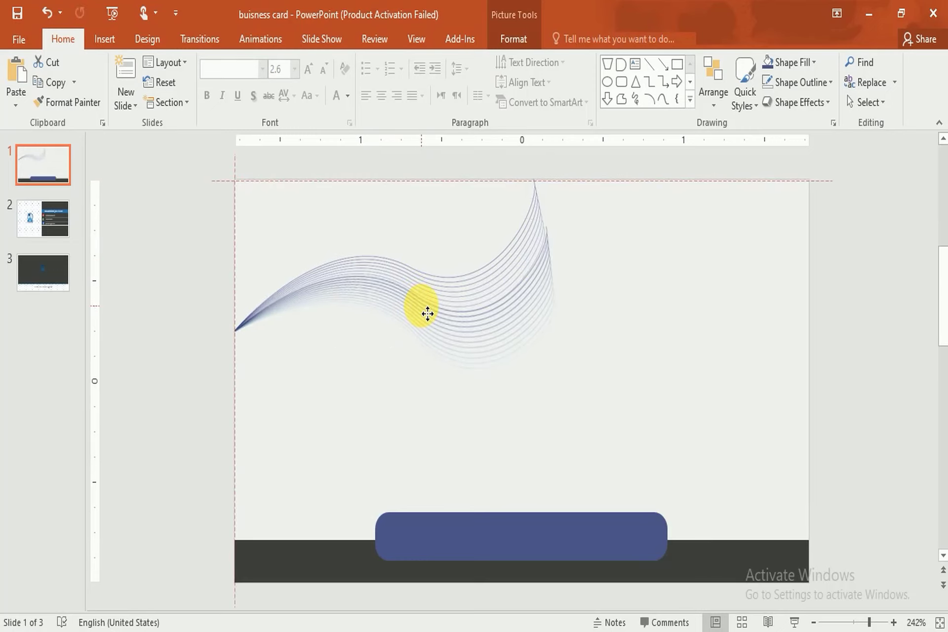
drag(427, 313, 427, 313)
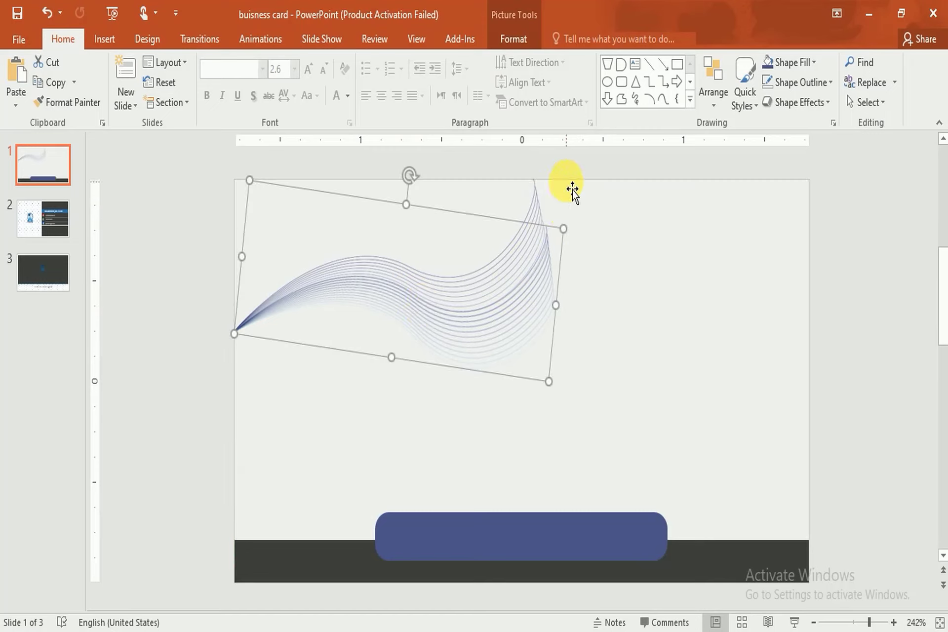
click(566, 171)
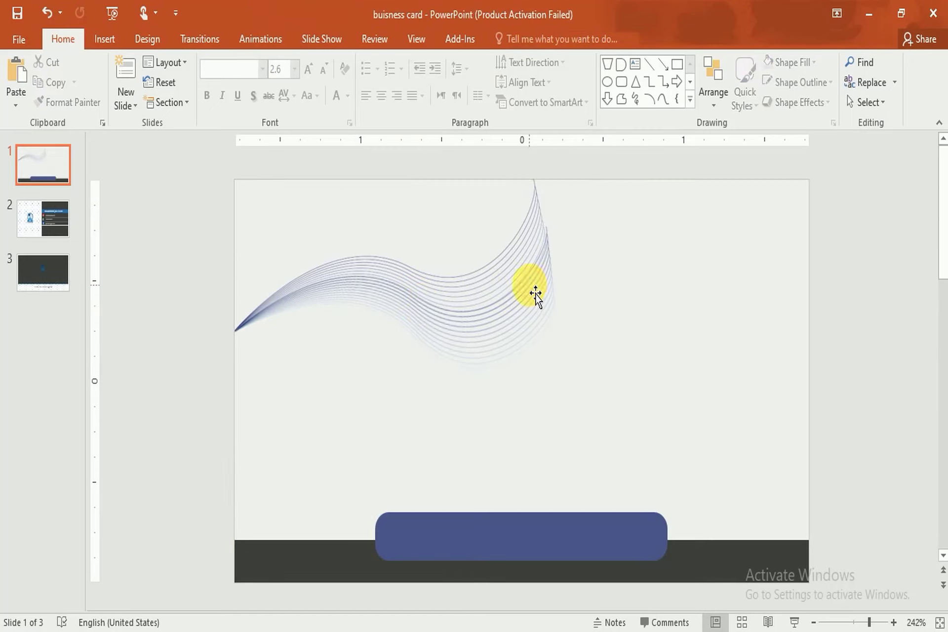
Rotate both upper-left waves to a steeper angle and shift them down and left
click(498, 306)
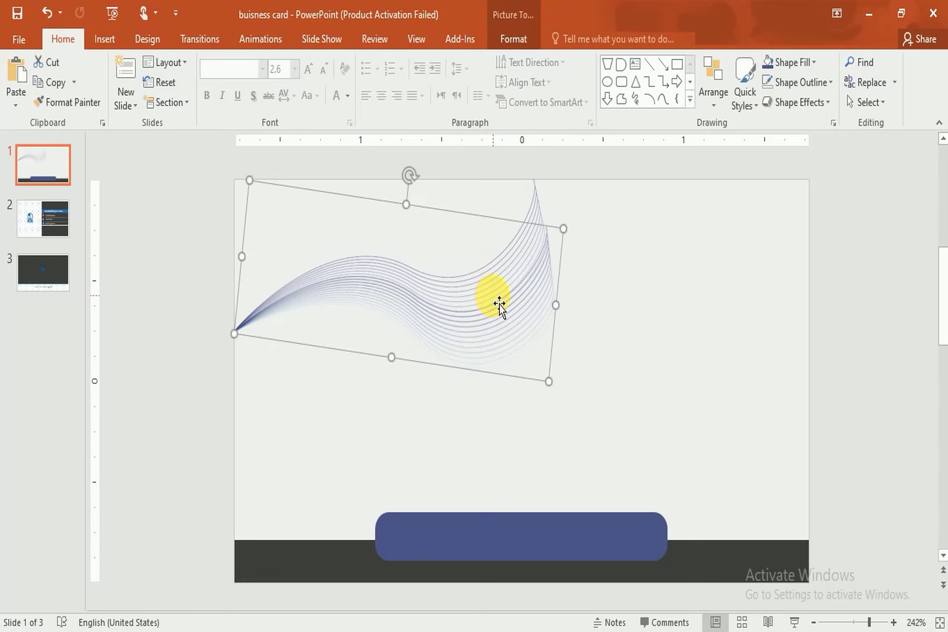
shift+click(543, 217)
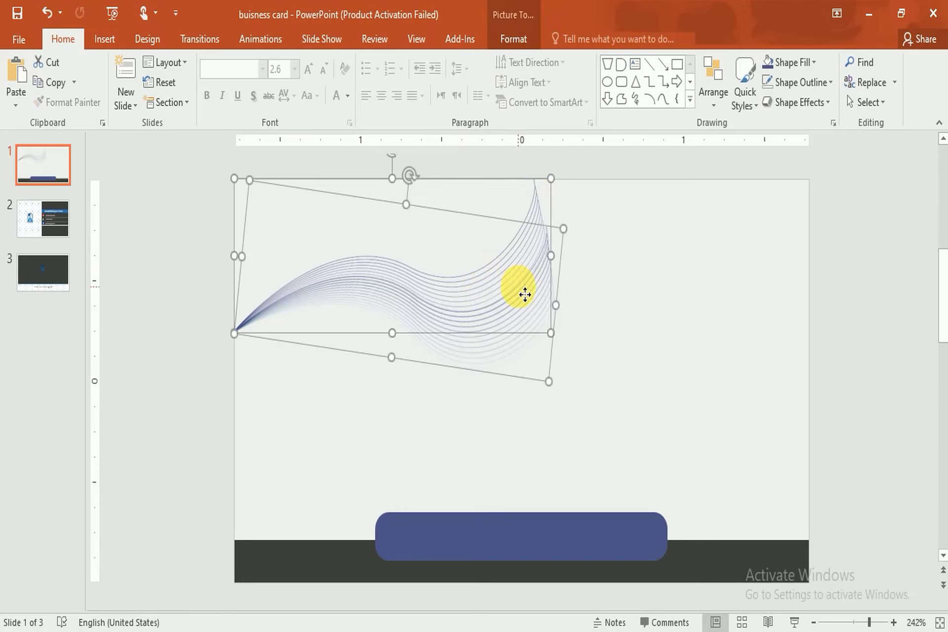
drag(524, 295, 514, 277)
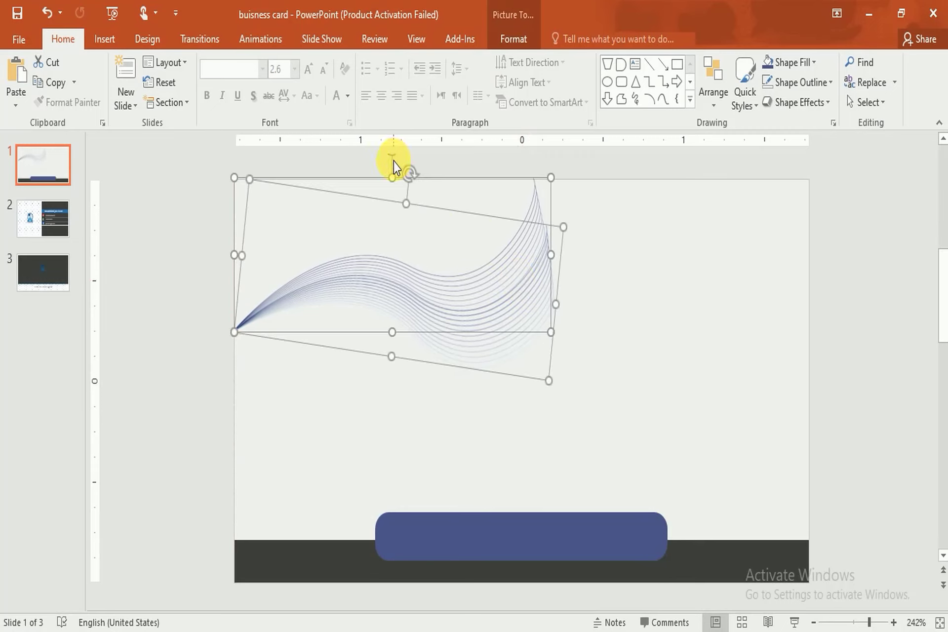
mouse_move(418, 187)
mouse_down()
mouse_move(434, 218)
mouse_move(406, 178)
mouse_move(391, 192)
mouse_up()
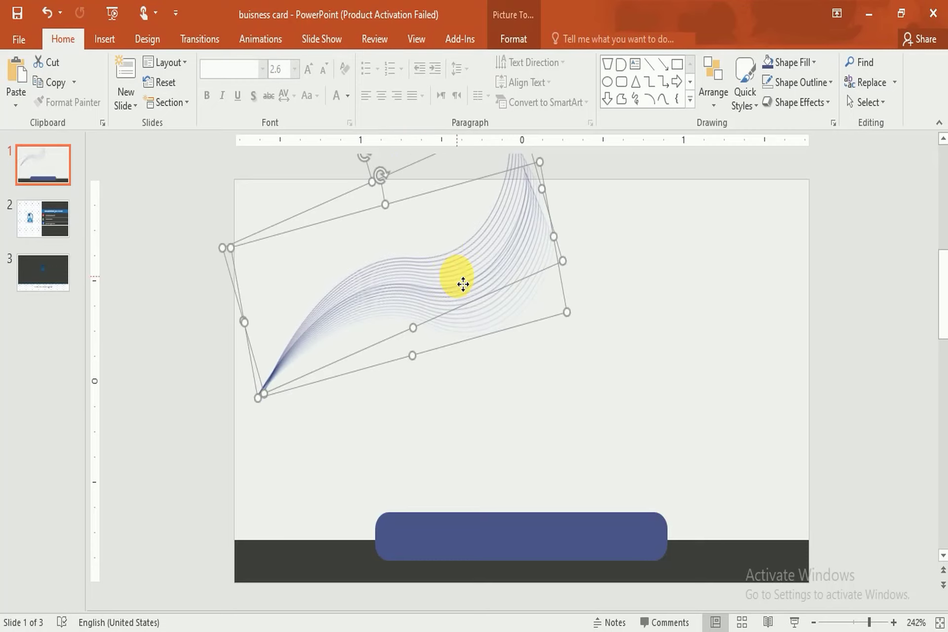
mouse_move(463, 284)
mouse_down()
mouse_move(428, 322)
mouse_move(322, 295)
mouse_up()
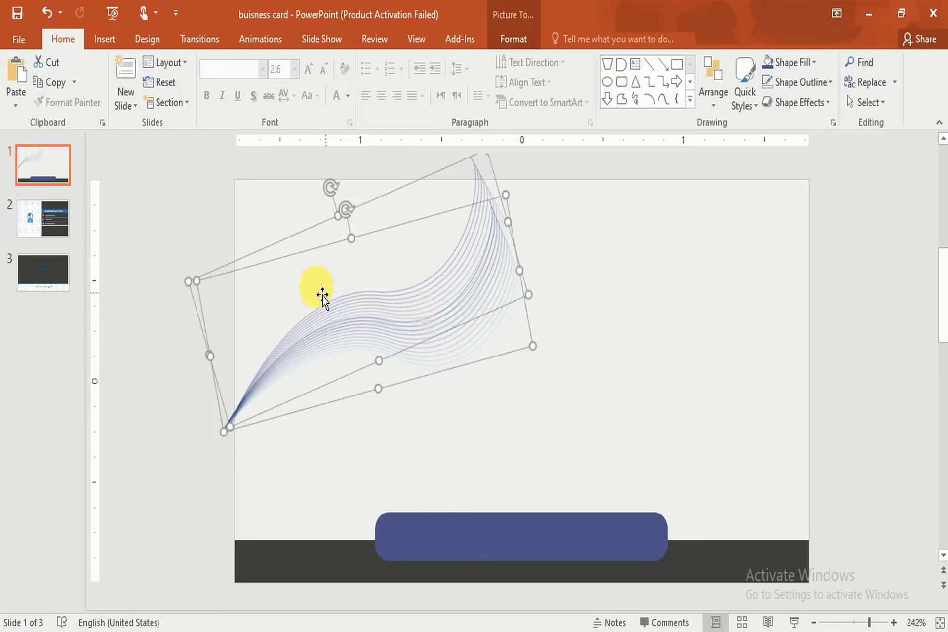
click(200, 241)
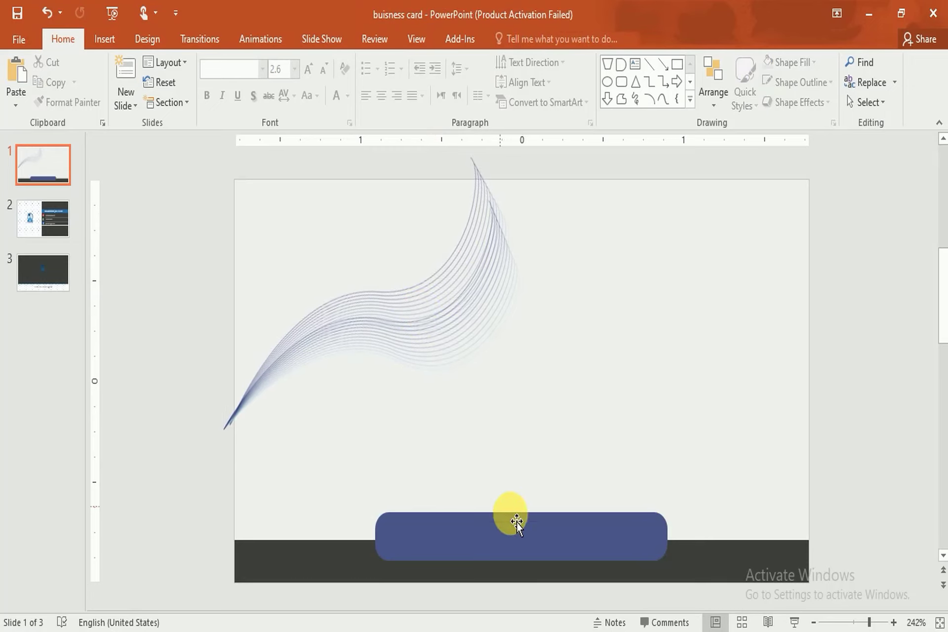
Copy the wave art to the lower-right corner and layer it in front of the dark bar
click(442, 324)
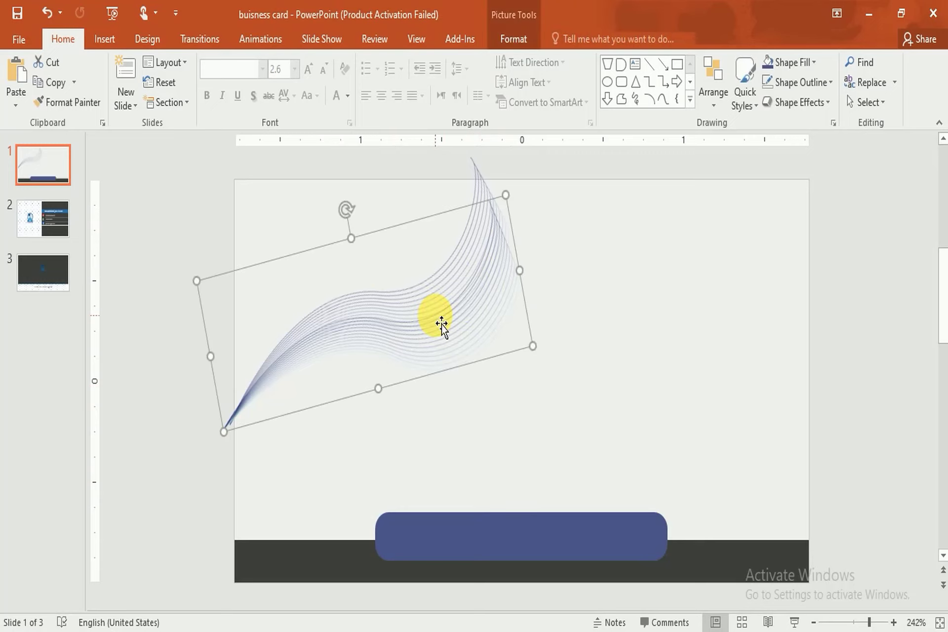
drag(493, 200, 489, 187)
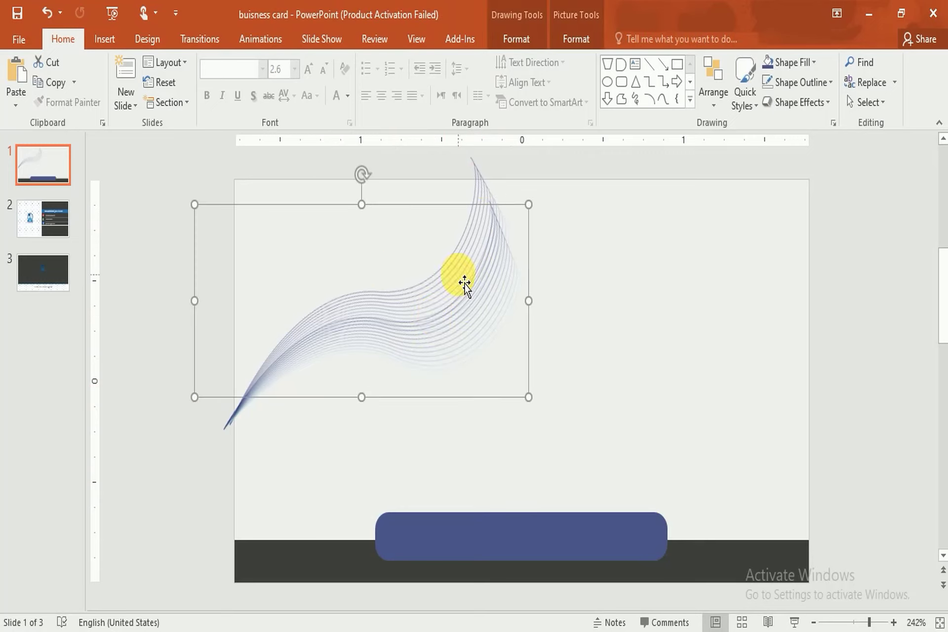
mouse_move(464, 284)
mouse_down()
mouse_move(516, 298)
mouse_move(869, 501)
mouse_move(829, 504)
mouse_up()
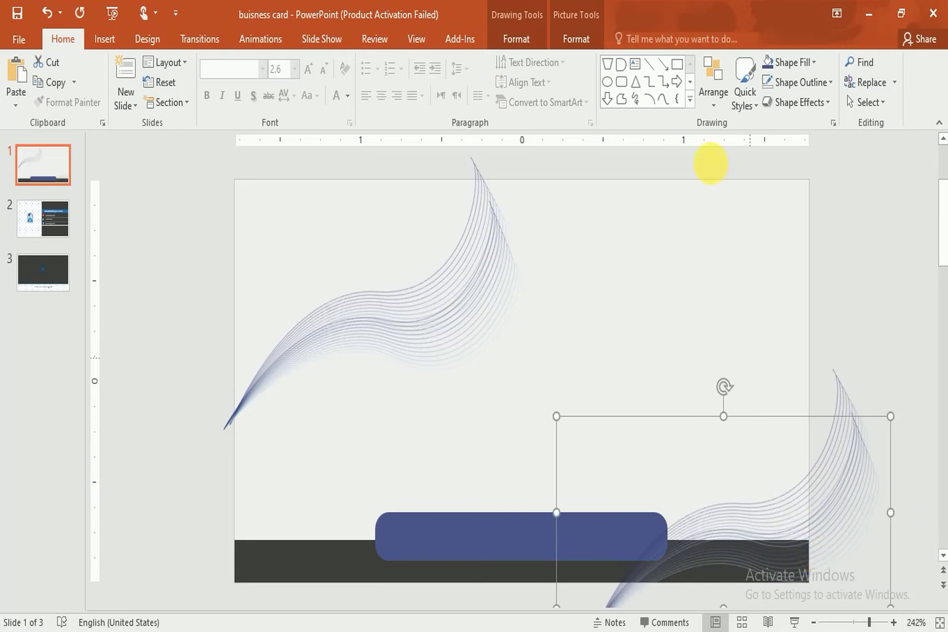
click(538, 41)
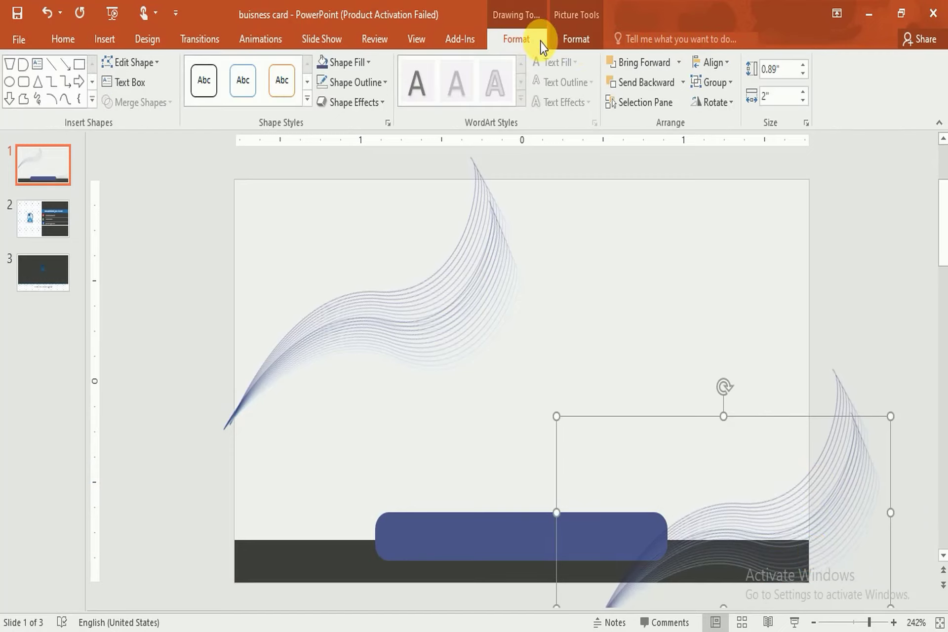
click(638, 94)
click(638, 94)
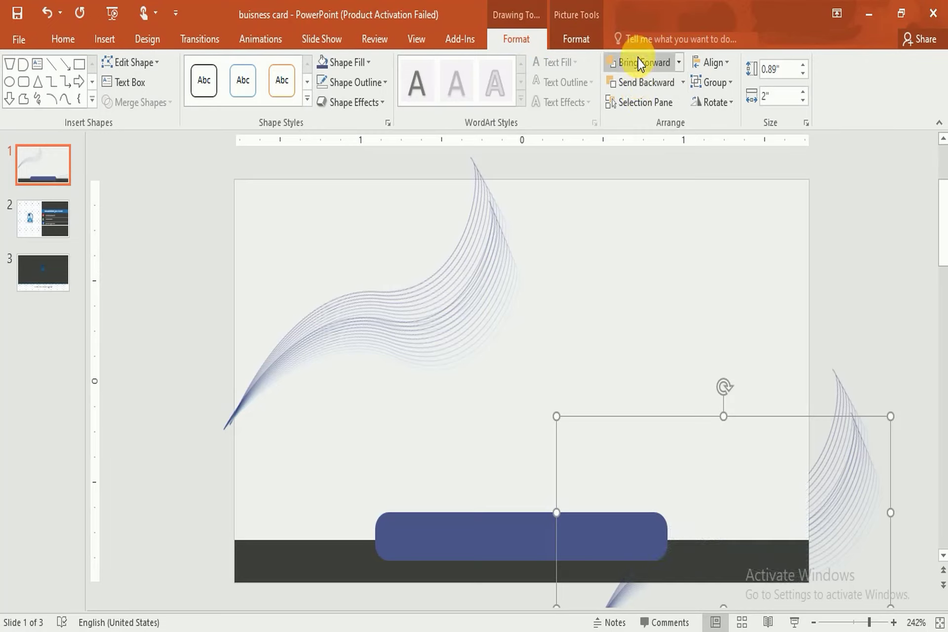
click(638, 58)
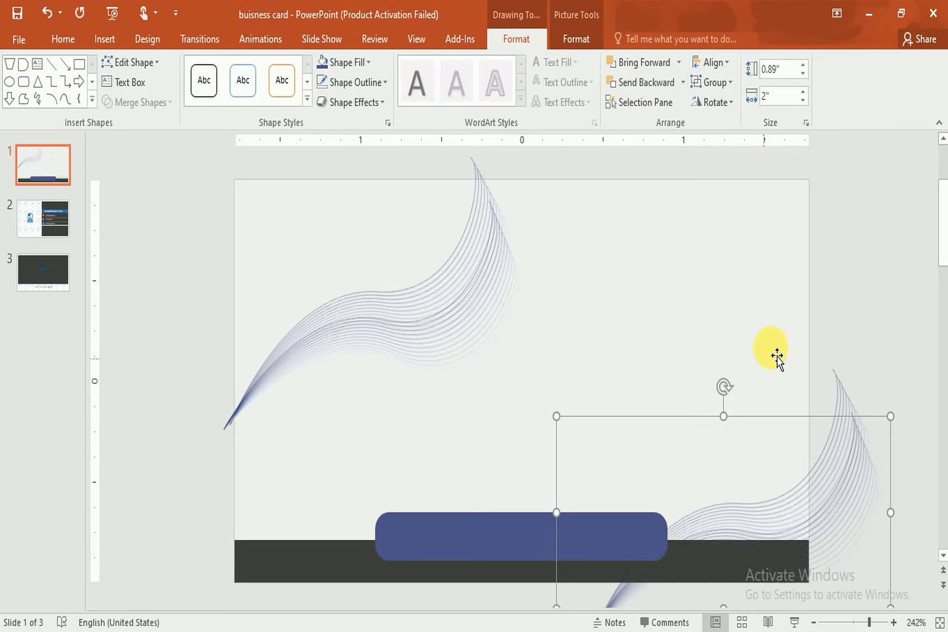
Rotate the lower-right wave about 16° counter-clockwise and position it in the corner
drag(724, 387, 702, 391)
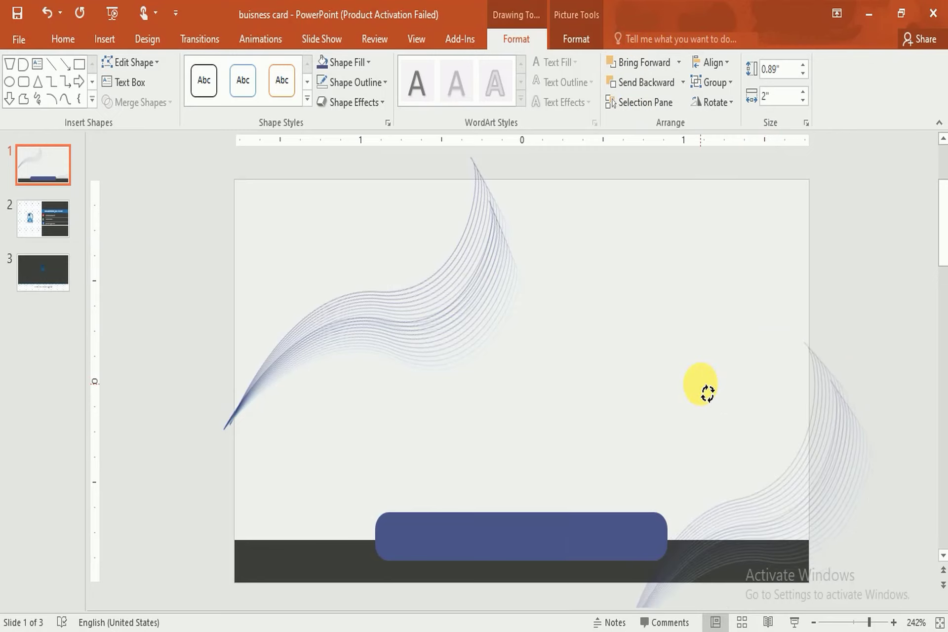
drag(800, 531, 773, 502)
mouse_move(802, 416)
mouse_down()
mouse_move(828, 407)
mouse_move(827, 389)
mouse_up()
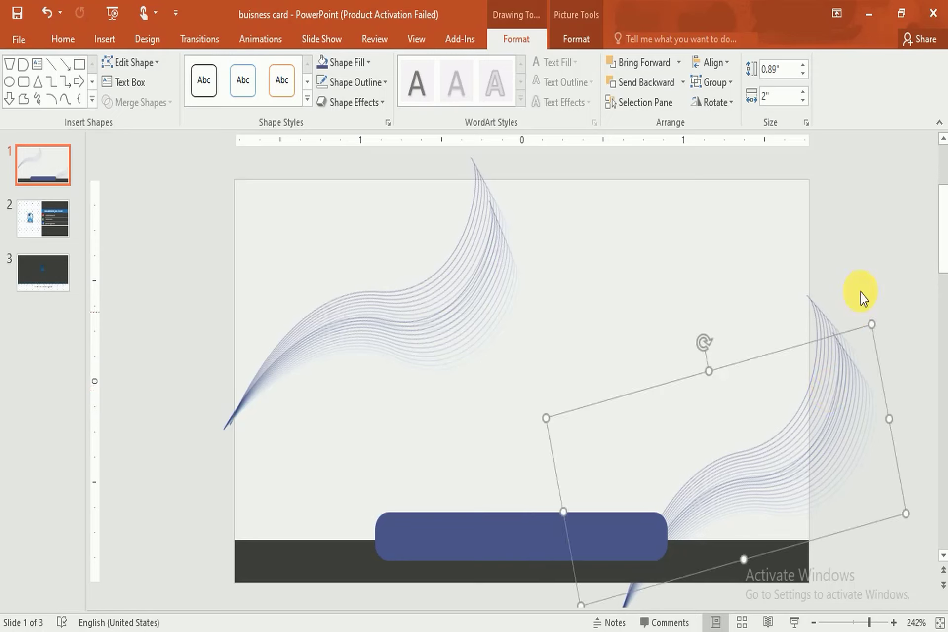
click(864, 279)
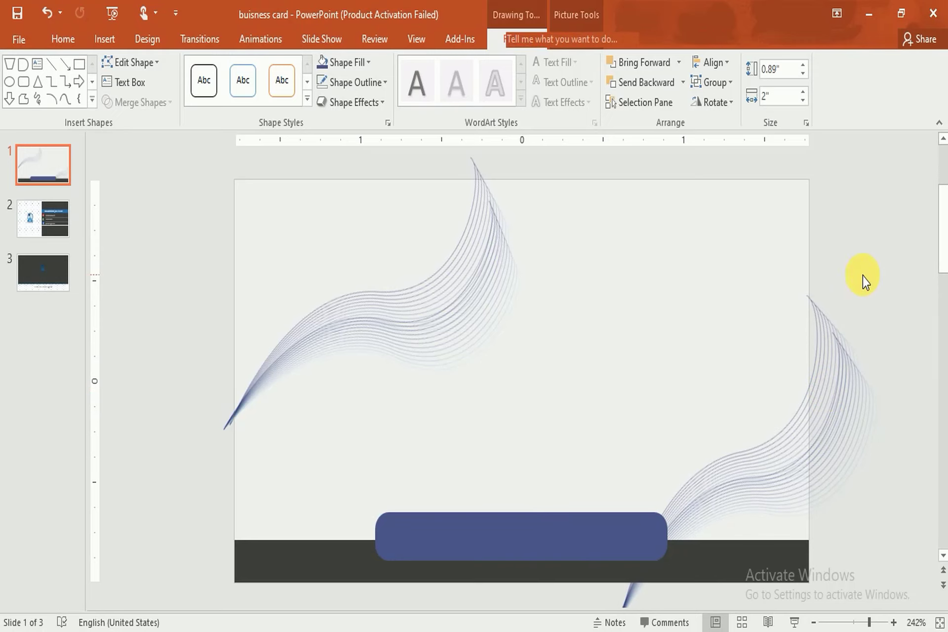
Insert 'logo png.' from D:\IMAGES\jpeg images onto the card slide
click(94, 40)
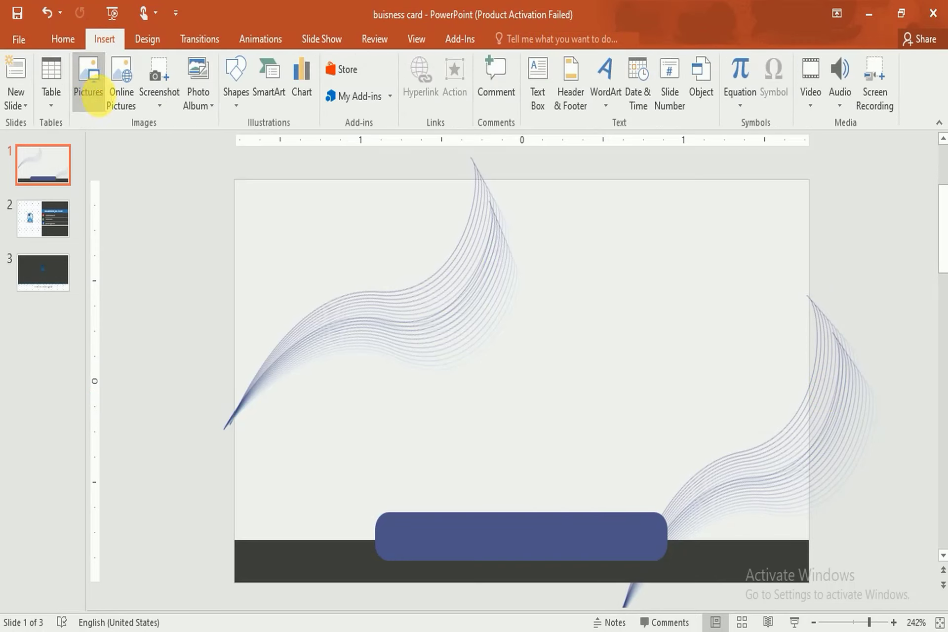
click(94, 94)
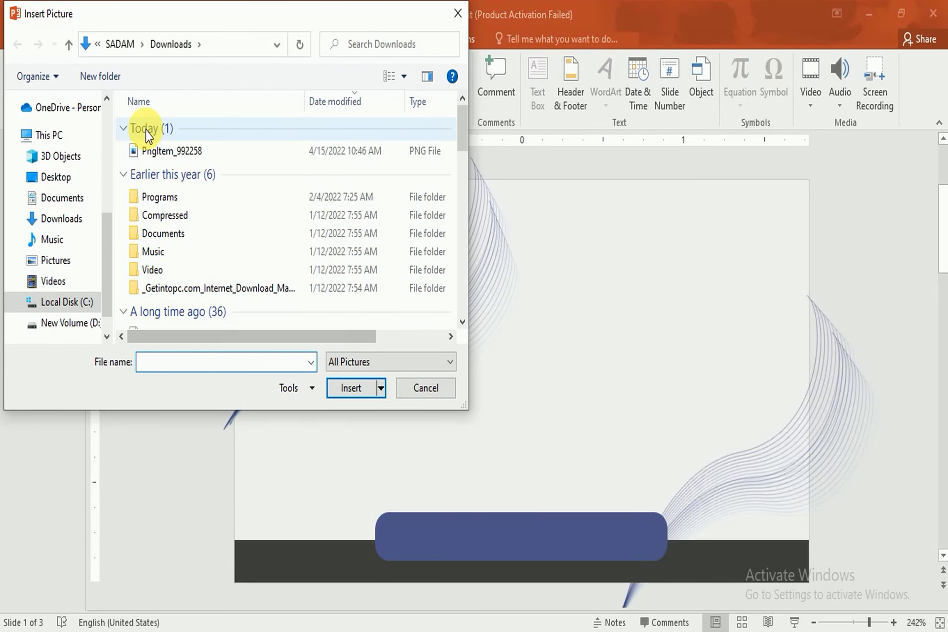
click(84, 324)
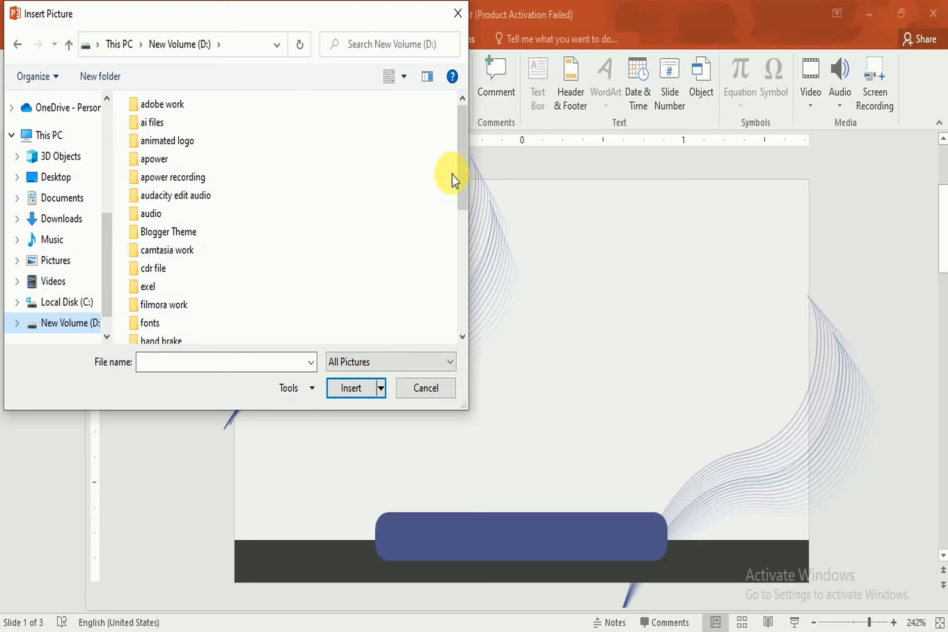
drag(460, 165, 460, 220)
click(194, 223)
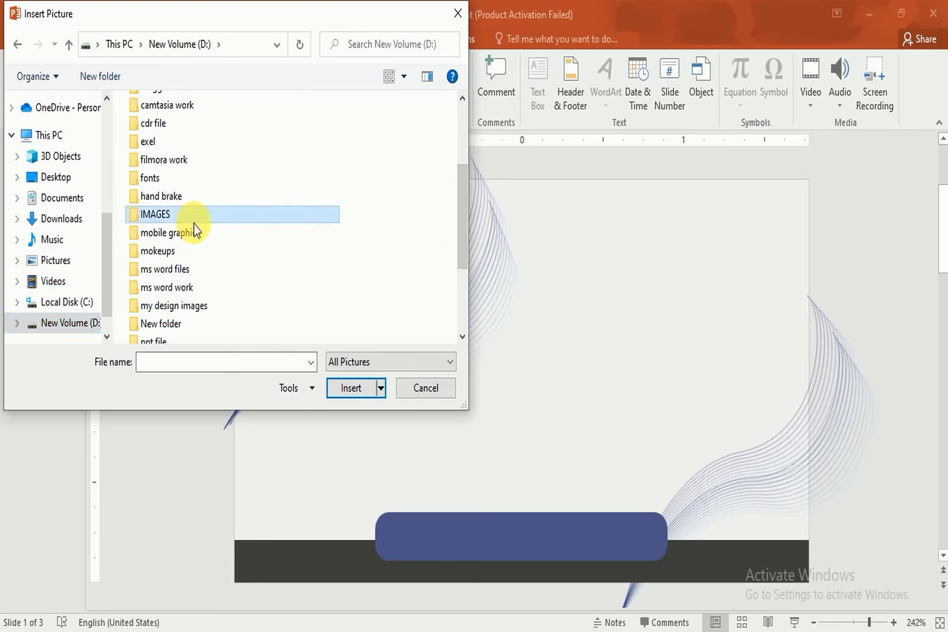
double_click(194, 221)
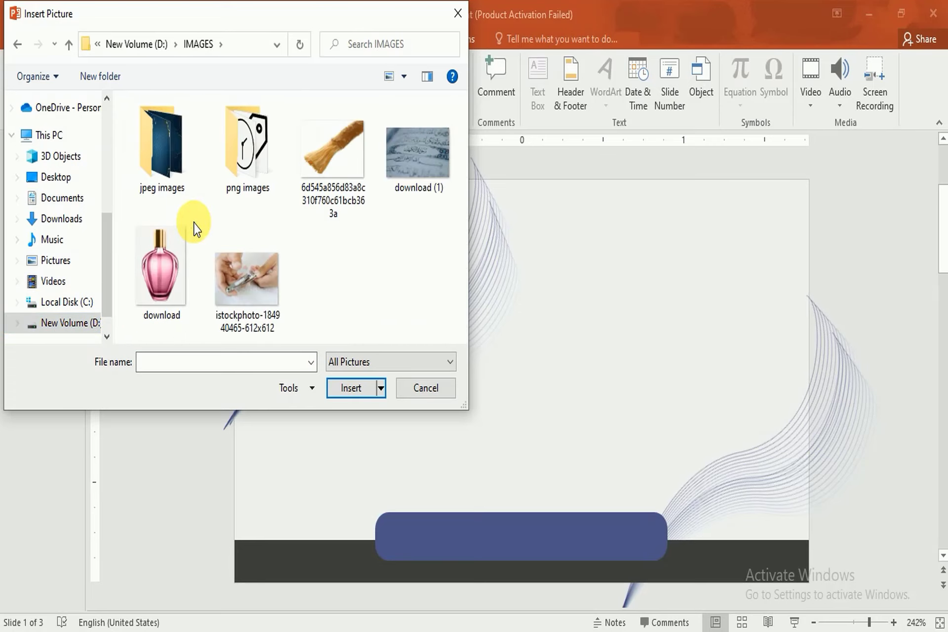
double_click(187, 173)
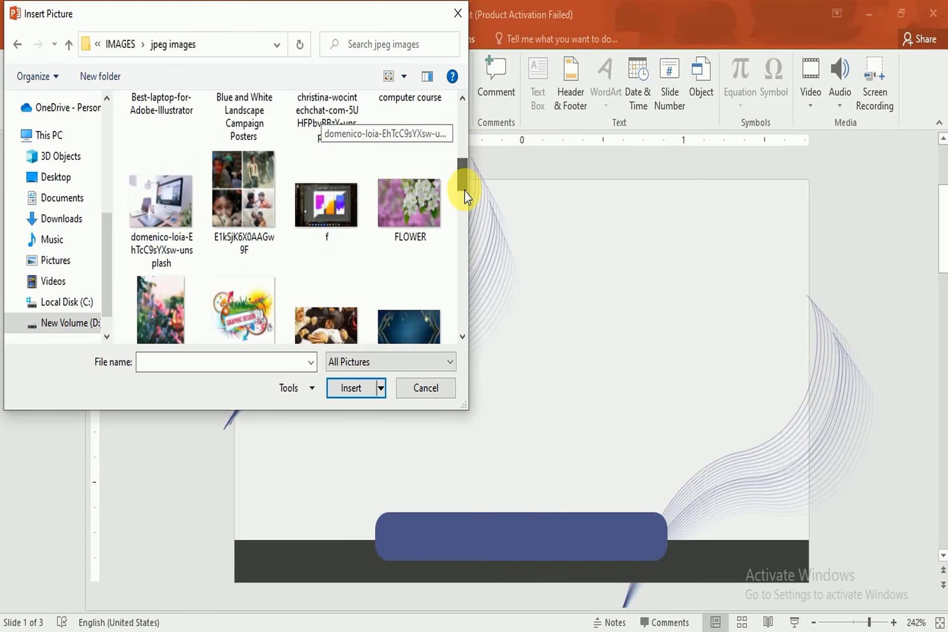
drag(466, 129, 466, 224)
click(131, 275)
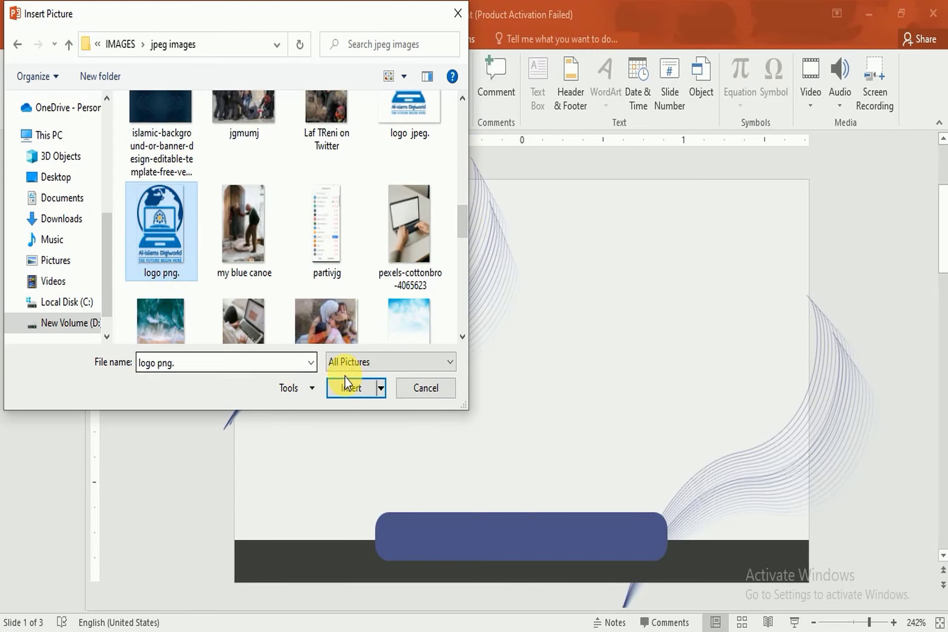
click(352, 390)
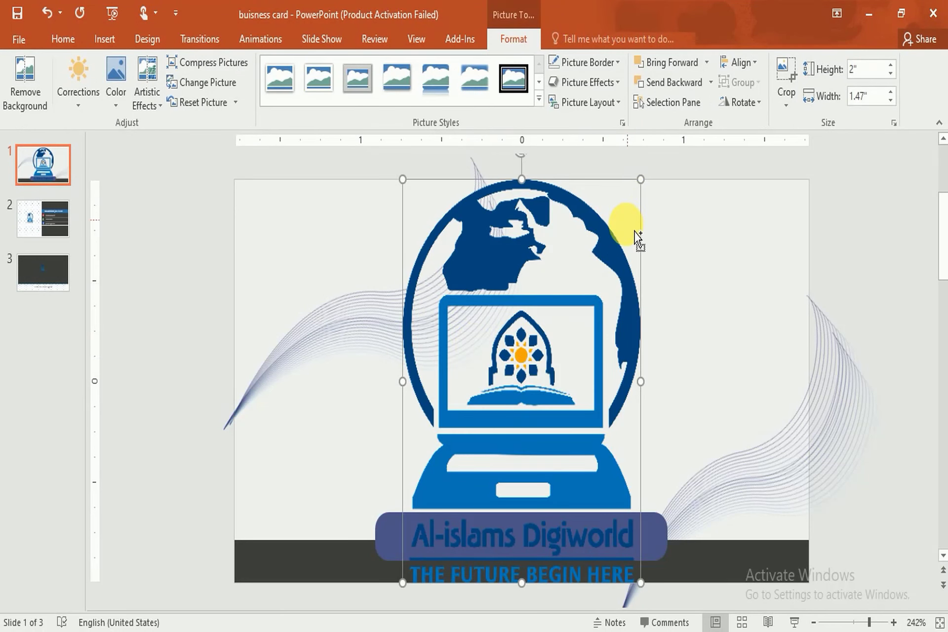
Resize the logo to 0.47 by 0.35 inches and centre it between the waves above the bar
drag(640, 179, 518, 419)
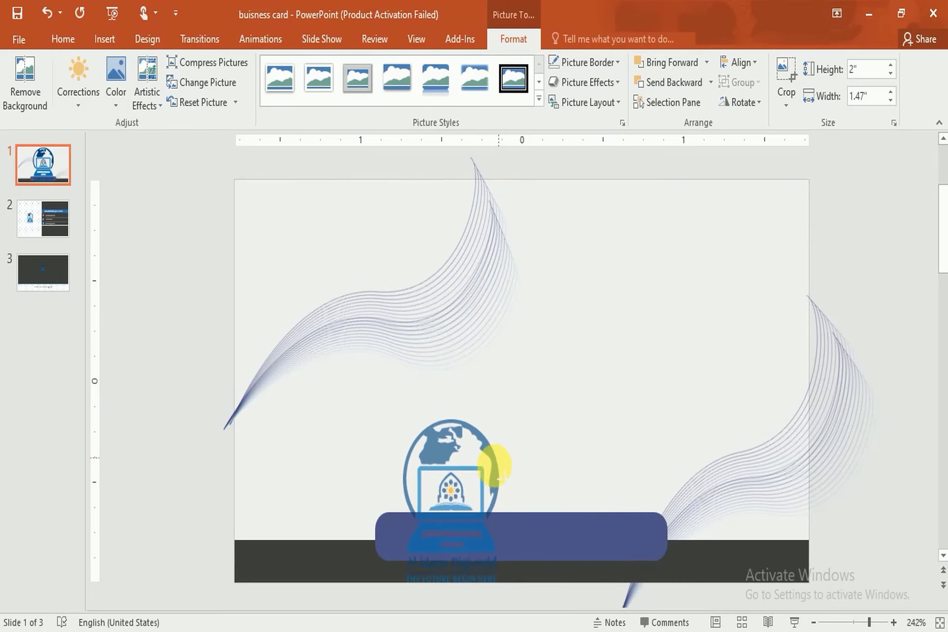
drag(516, 420, 484, 445)
mouse_move(447, 533)
mouse_down()
mouse_move(510, 418)
mouse_move(504, 422)
mouse_up()
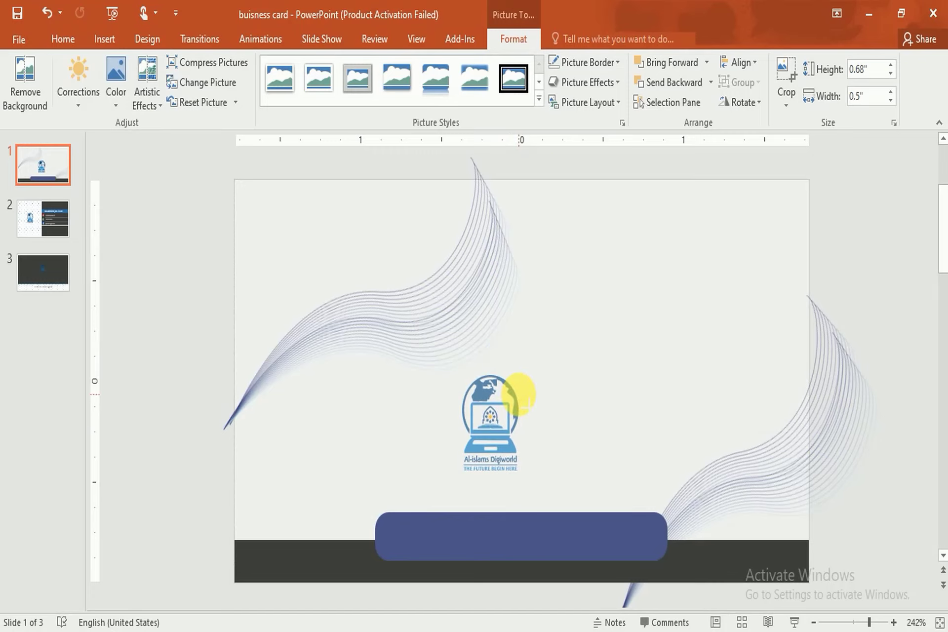
drag(543, 332, 510, 381)
mouse_move(483, 450)
mouse_down()
mouse_move(518, 402)
mouse_move(519, 381)
mouse_up()
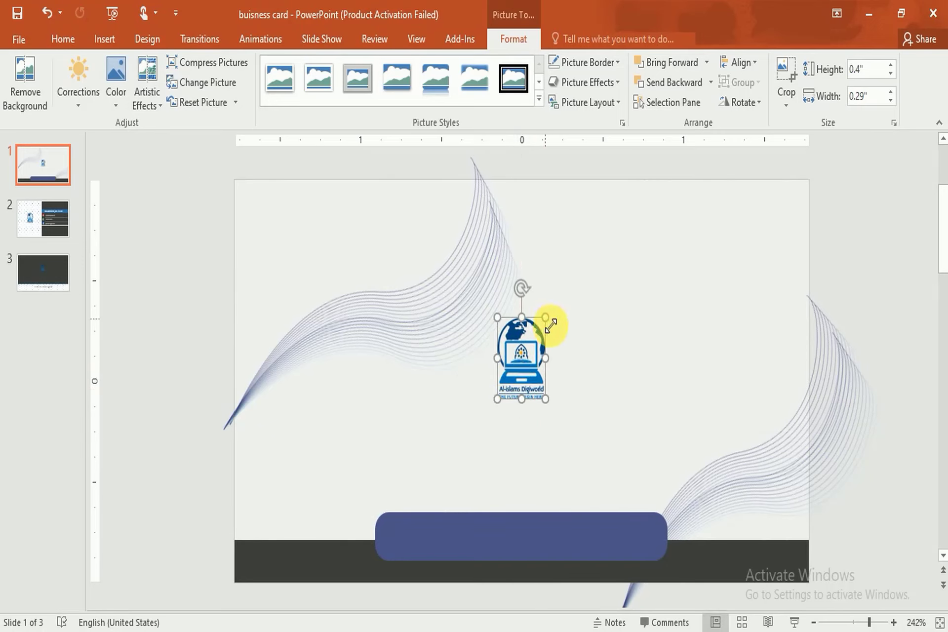
drag(545, 317, 554, 302)
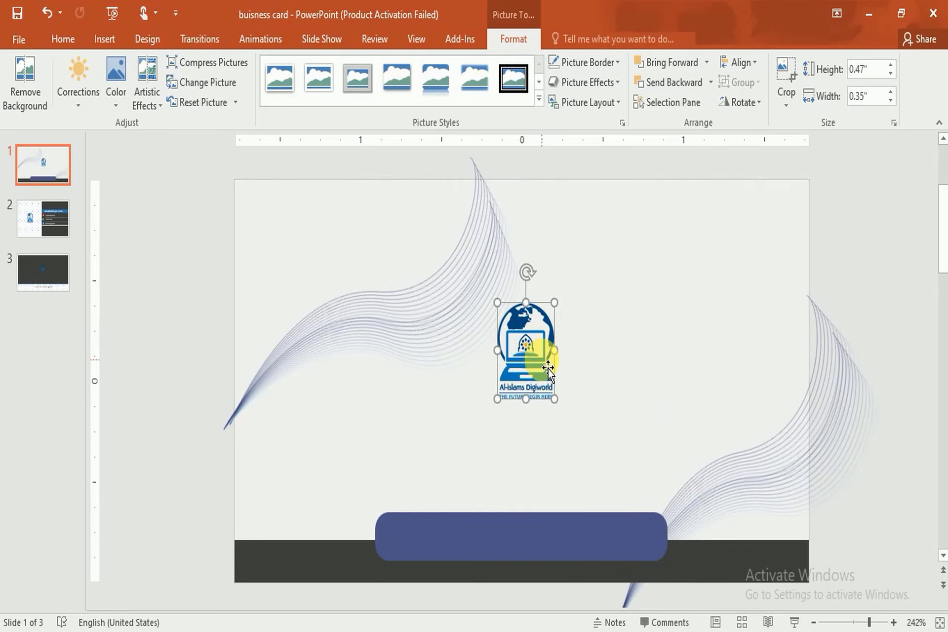
drag(548, 366, 542, 358)
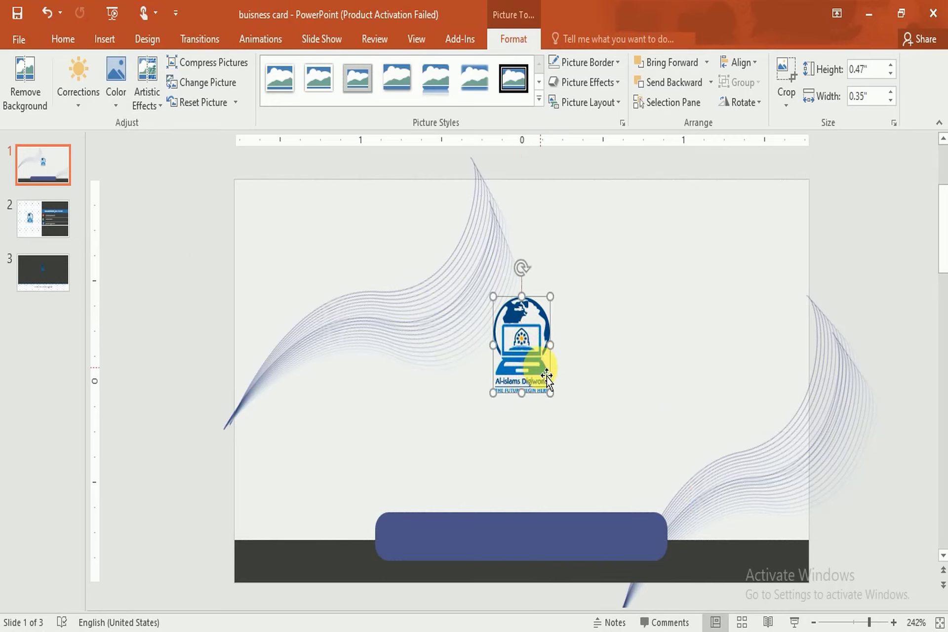
click(503, 442)
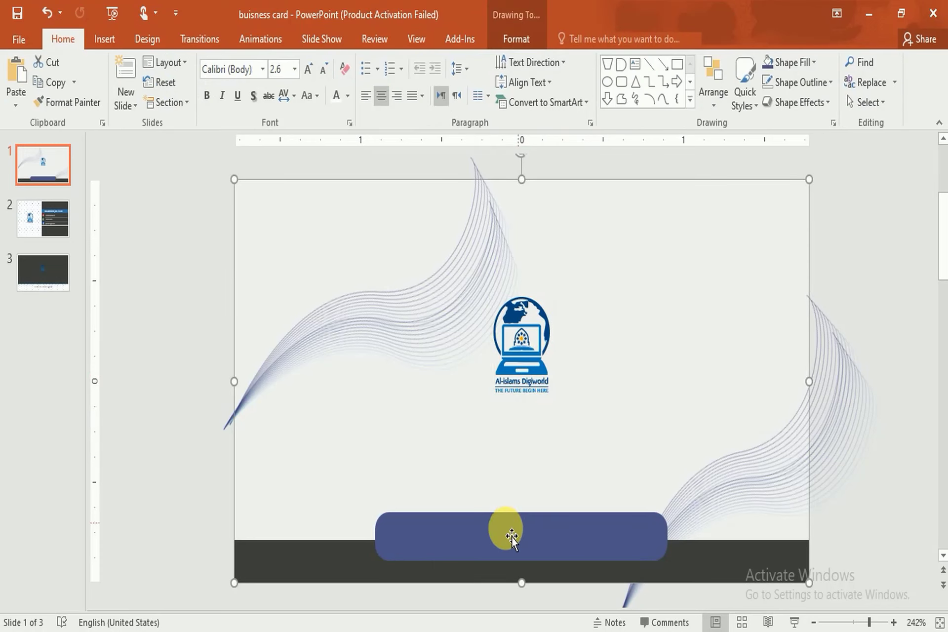
Draw a text box on the navy banner and type ALISLAMS DIGIWORLD
click(196, 344)
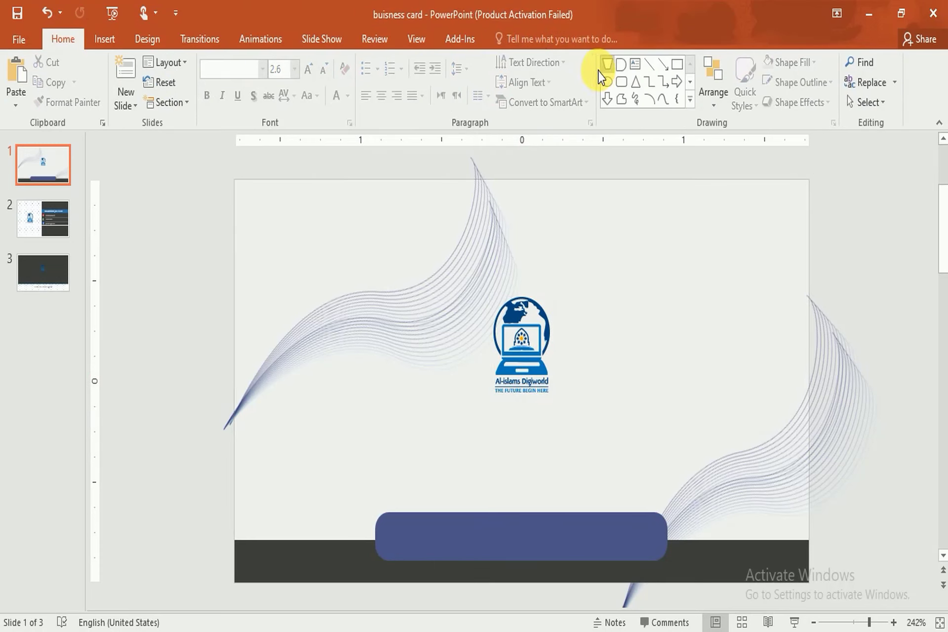
click(635, 63)
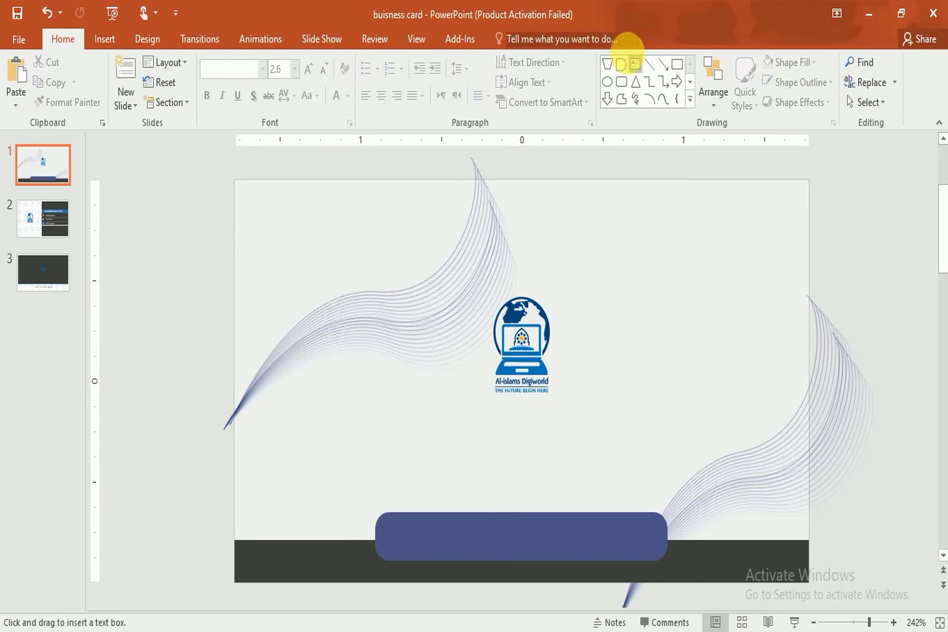
click(420, 532)
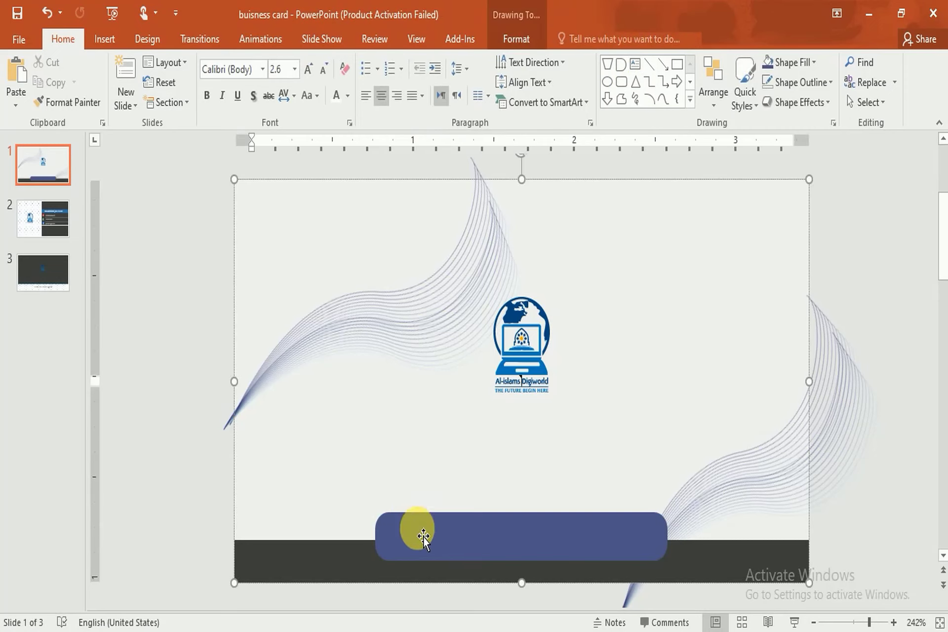
click(635, 64)
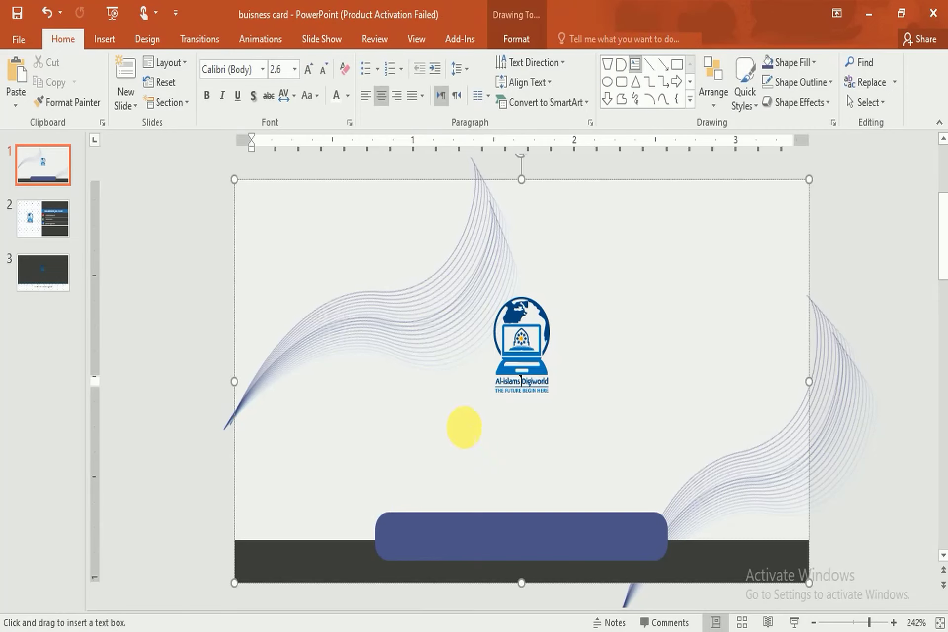
drag(395, 524, 613, 553)
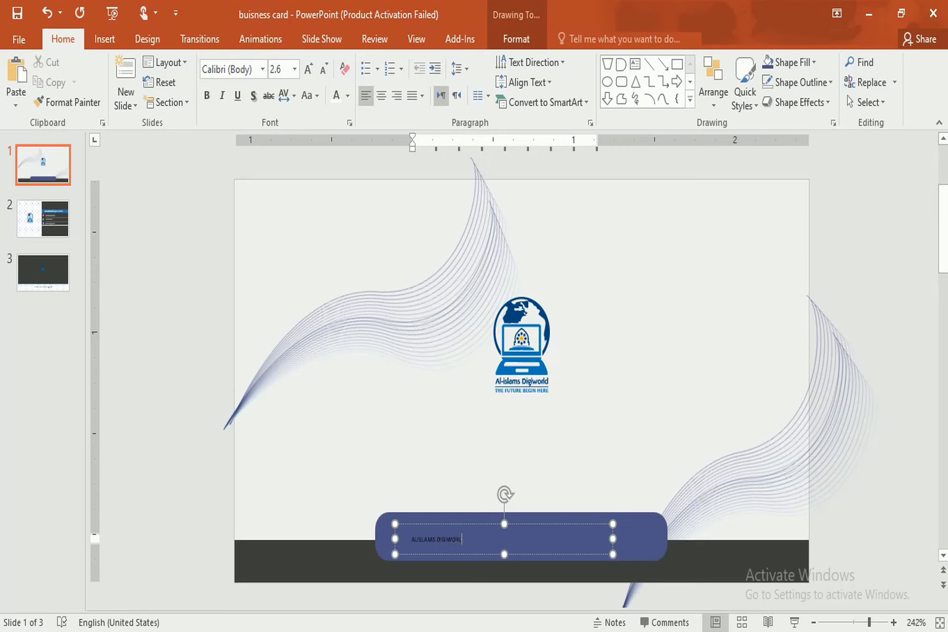
Format the name as white Aharoni 8 pt, widen it to one line and centre it on the banner
key(ctrl+a)
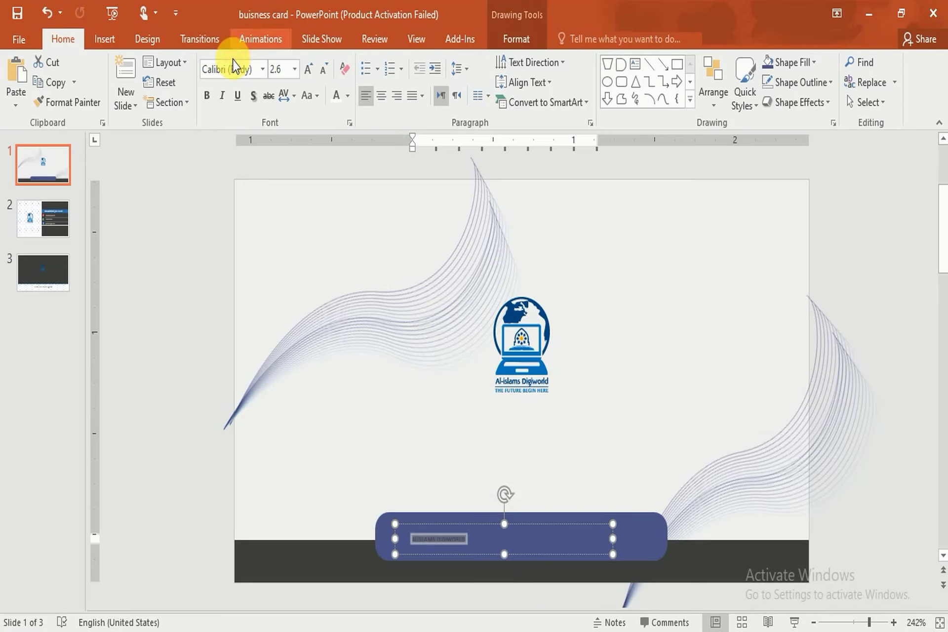
click(308, 72)
click(308, 71)
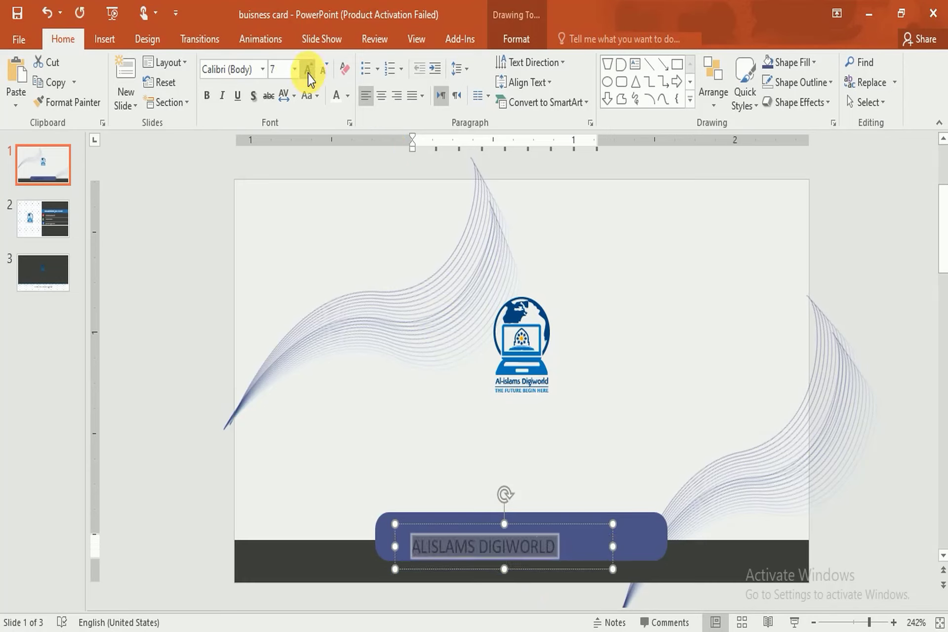
click(308, 72)
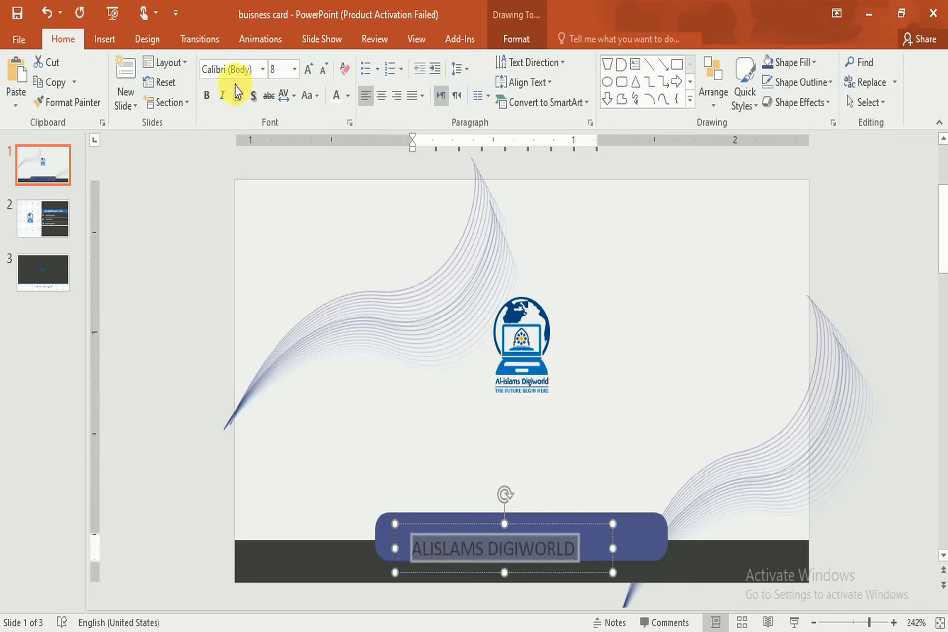
click(334, 101)
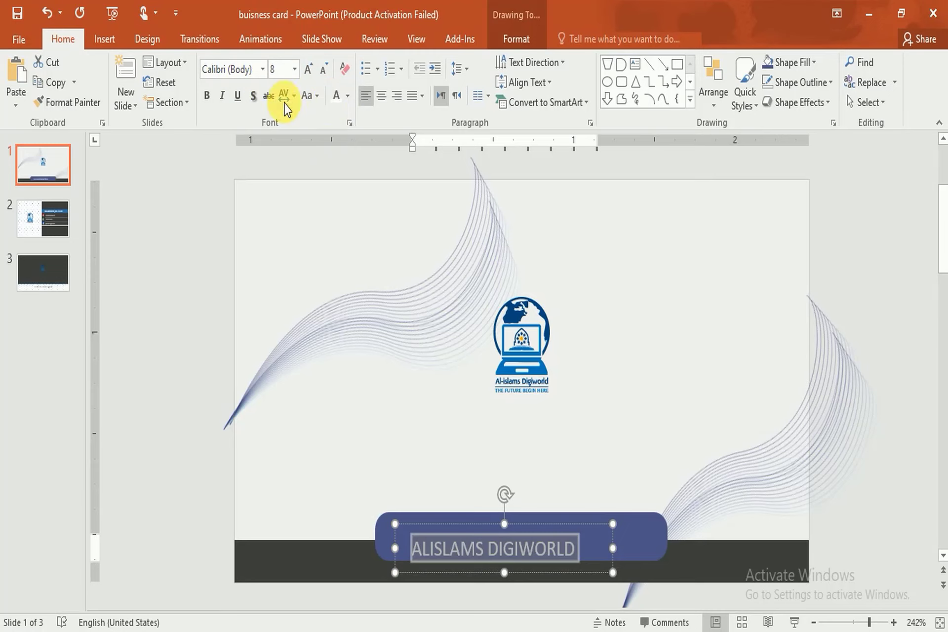
click(262, 70)
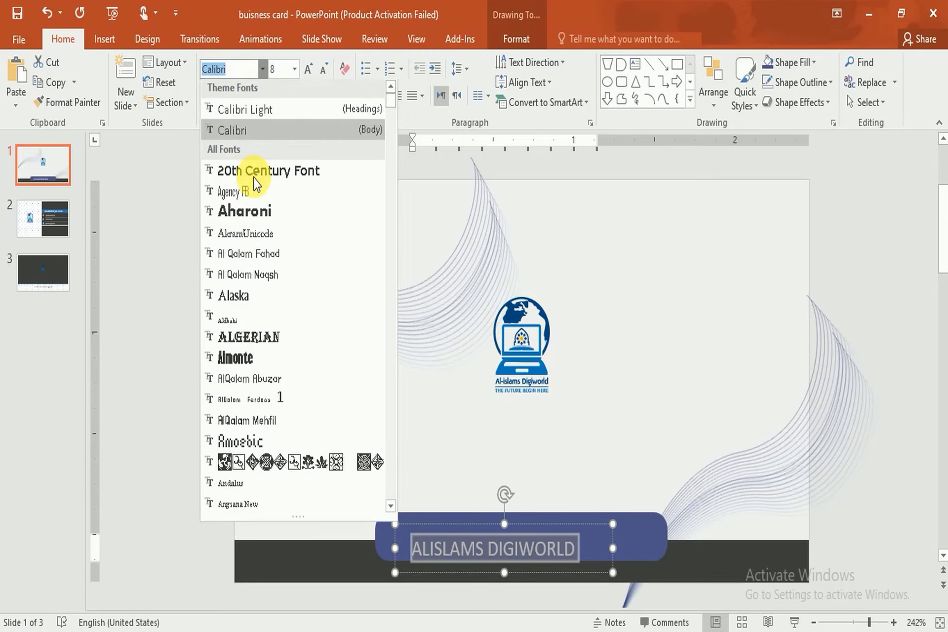
click(251, 216)
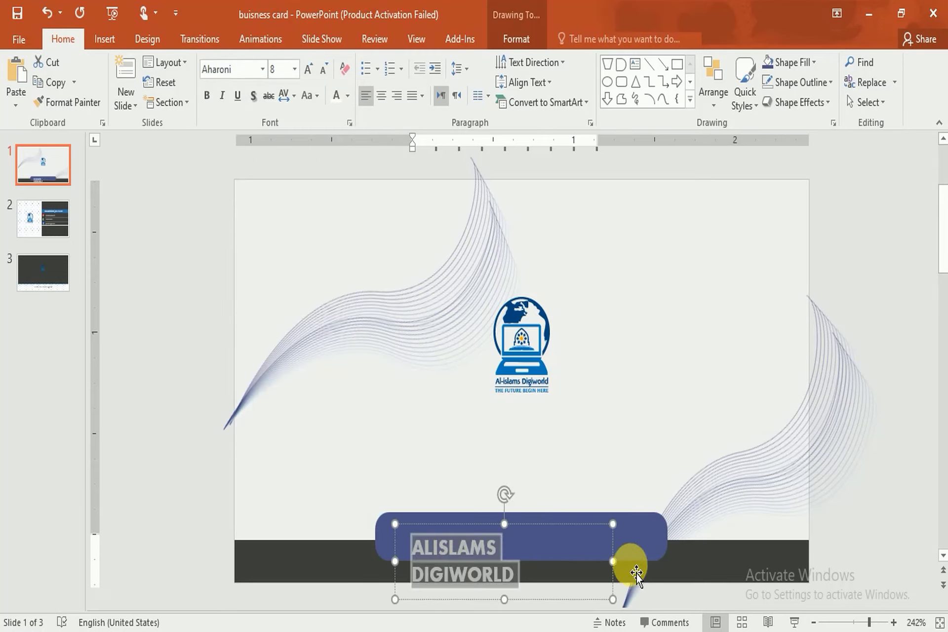
drag(619, 564, 658, 564)
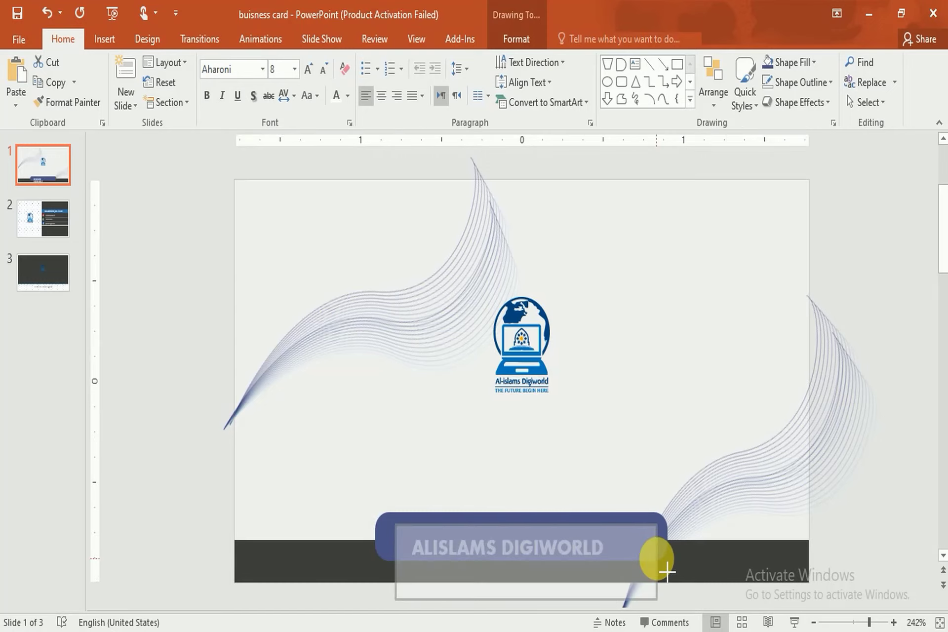
drag(558, 532, 564, 524)
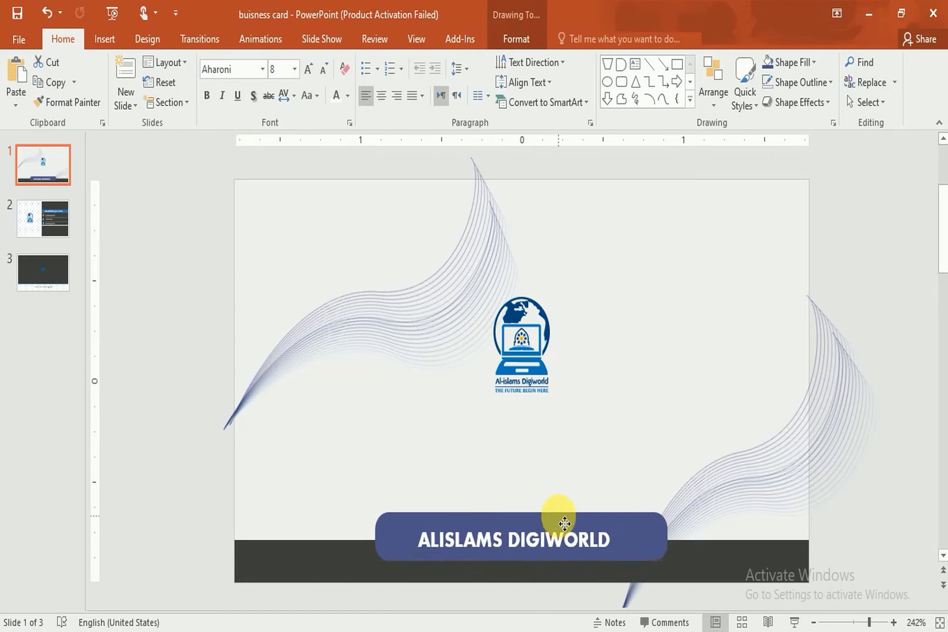
Resize the navy banner from its left and right sides
click(655, 505)
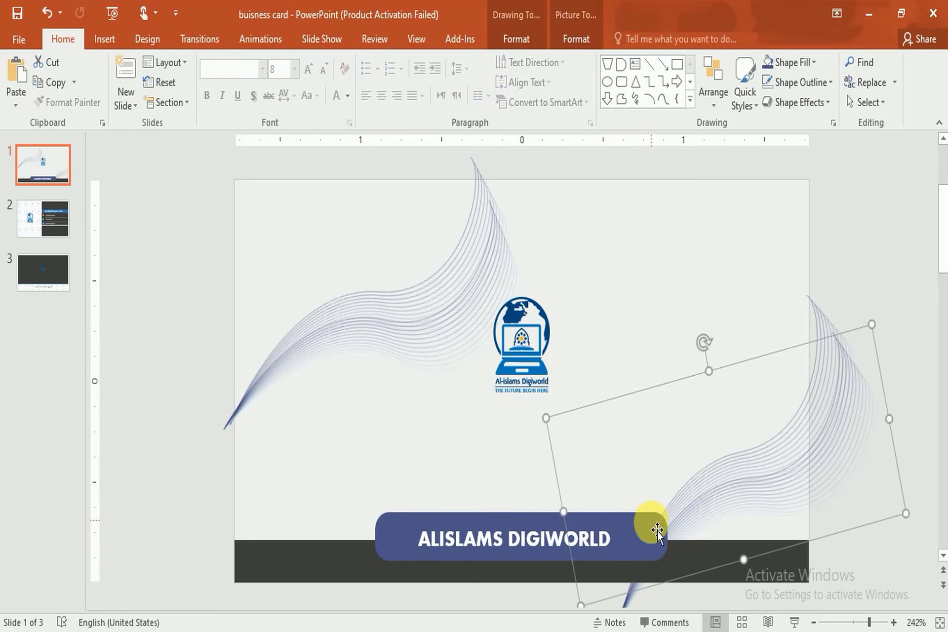
click(378, 527)
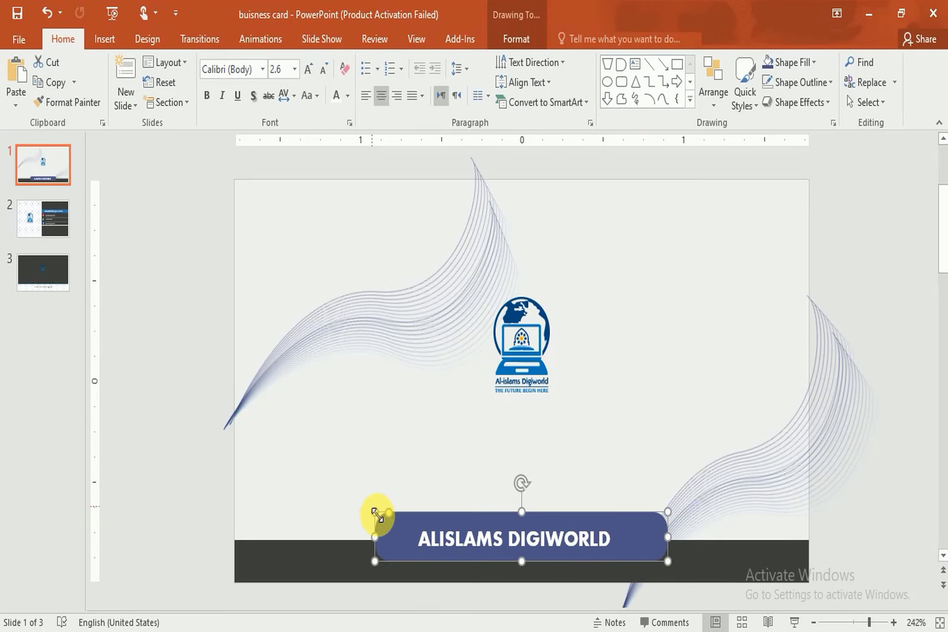
drag(375, 512, 401, 517)
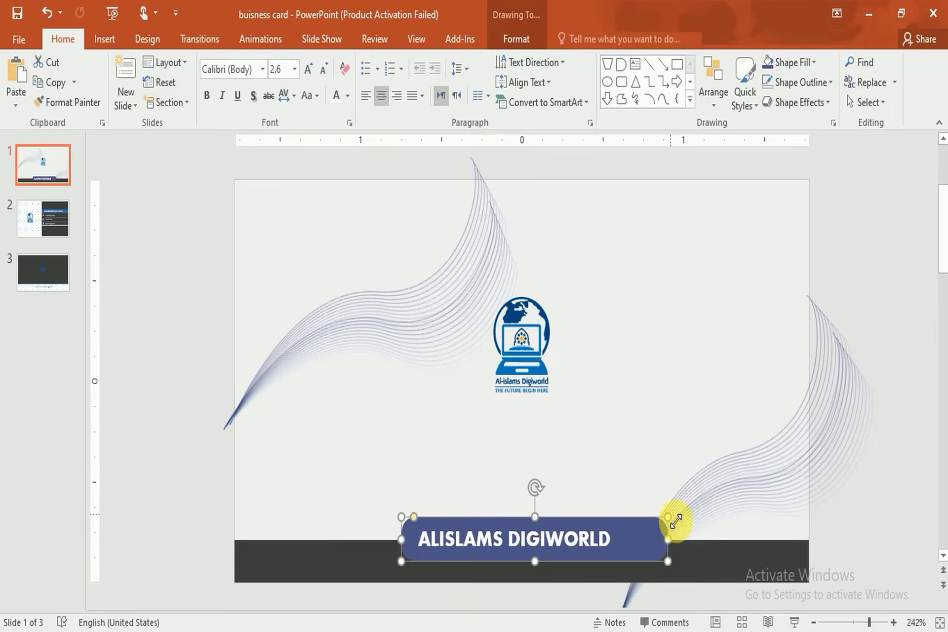
mouse_move(676, 520)
mouse_down()
mouse_move(663, 541)
mouse_move(653, 516)
mouse_move(642, 555)
mouse_move(657, 552)
mouse_move(629, 546)
mouse_up()
Enlarge the company name to 9 pt and reposition it on the banner
click(613, 547)
key(ctrl+a)
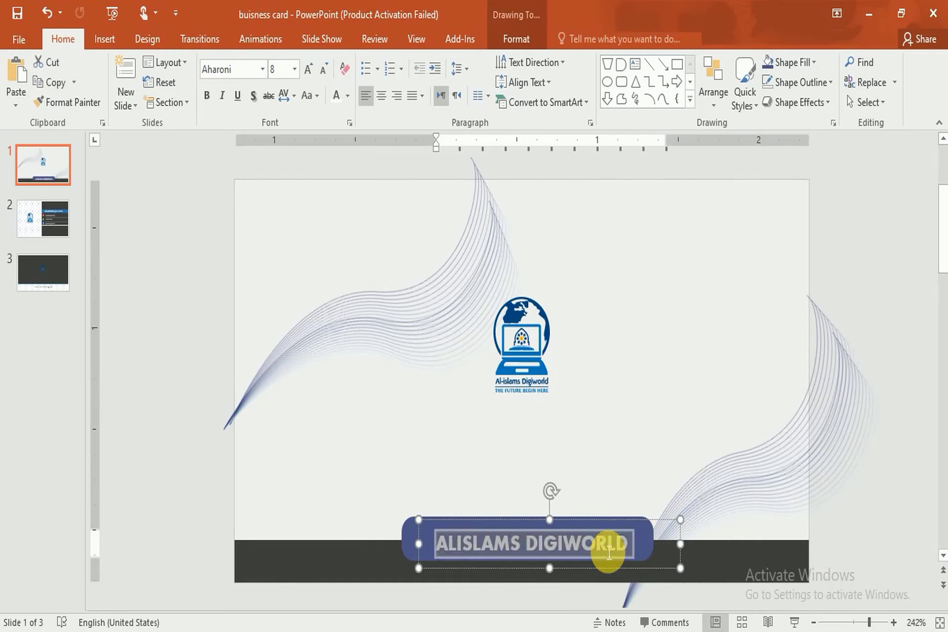
click(307, 69)
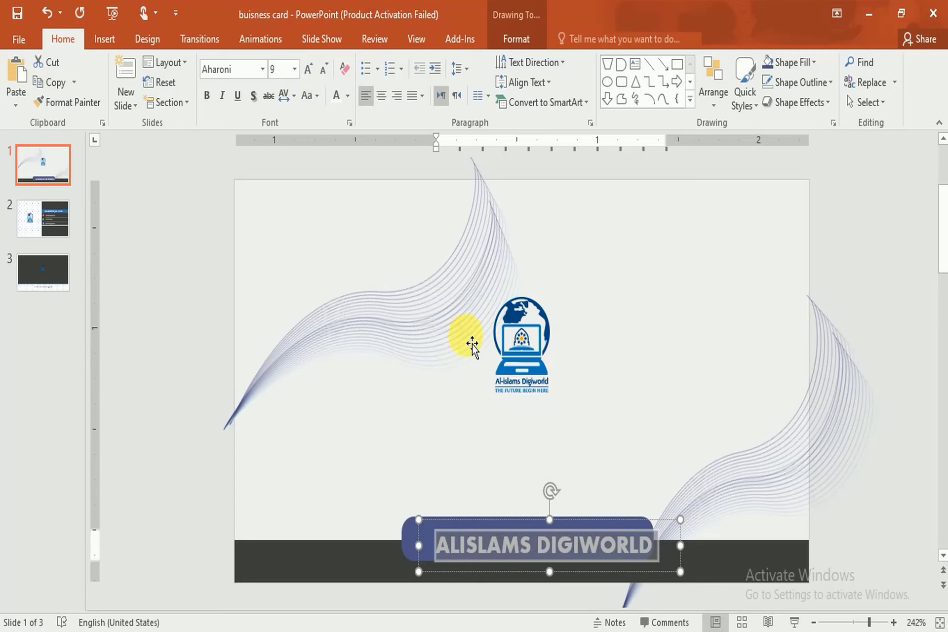
drag(571, 516, 572, 522)
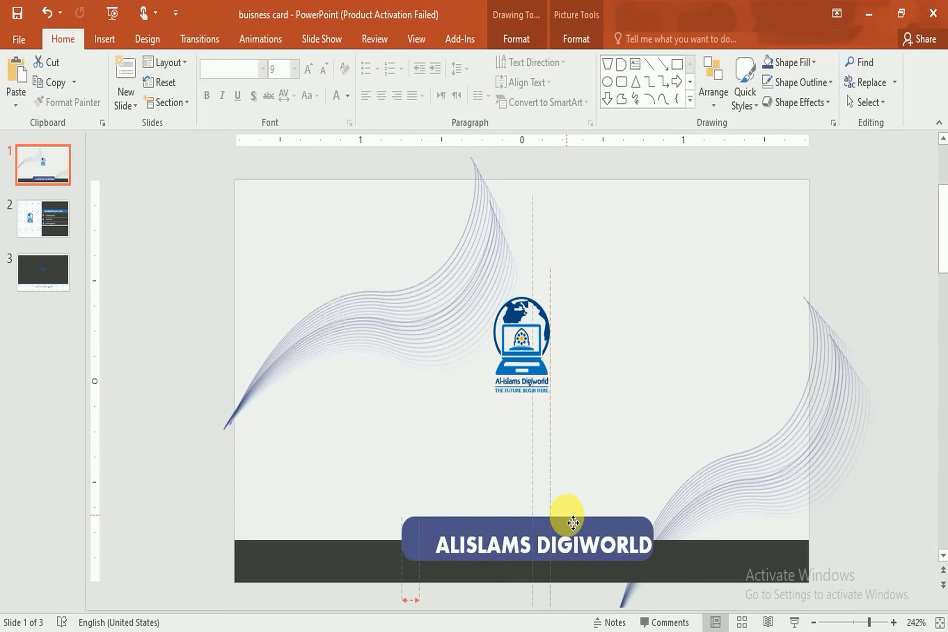
click(518, 547)
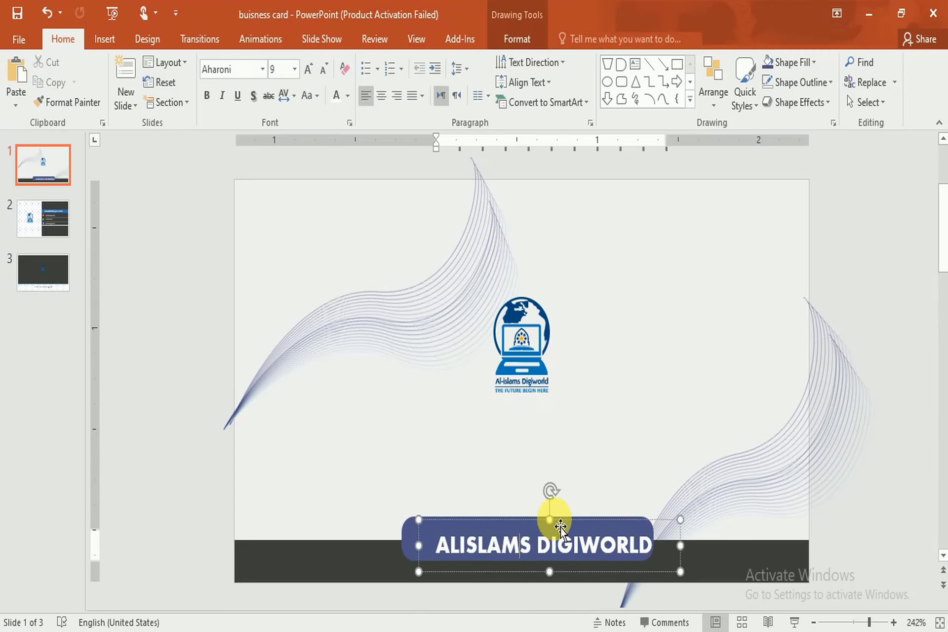
drag(563, 524, 553, 520)
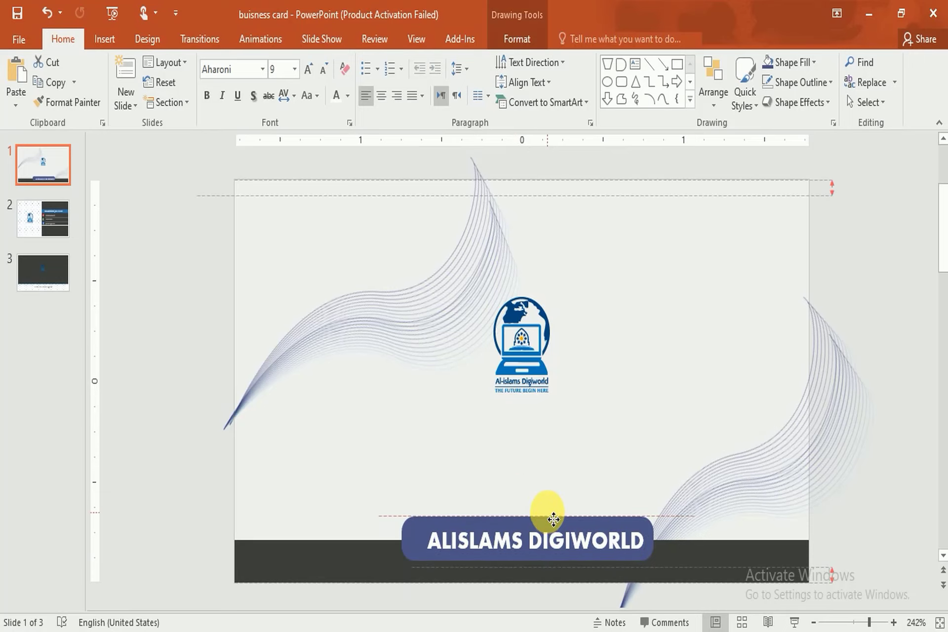
drag(553, 519, 548, 514)
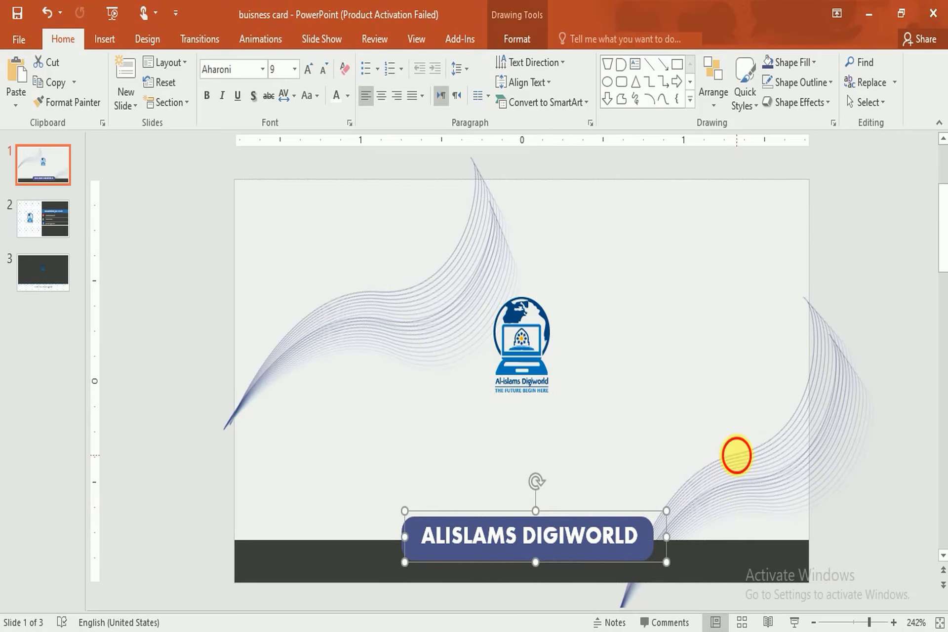
Undo the label's last move, then nudge it down three times and right once
click(736, 454)
click(511, 556)
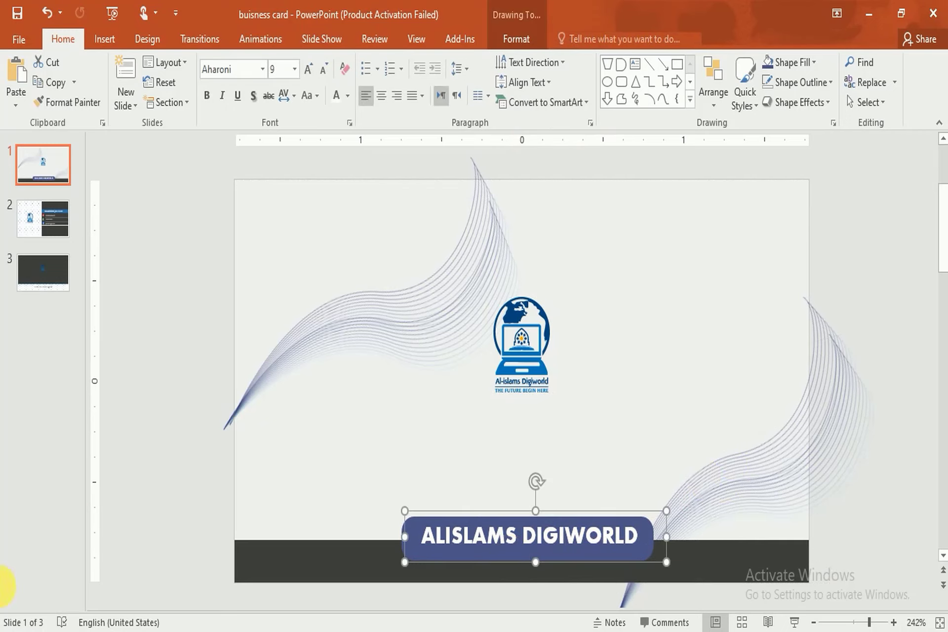
key(ctrl+z)
key(ctrl+z)
key(ctrl+z)
key(Down)
key(Down)
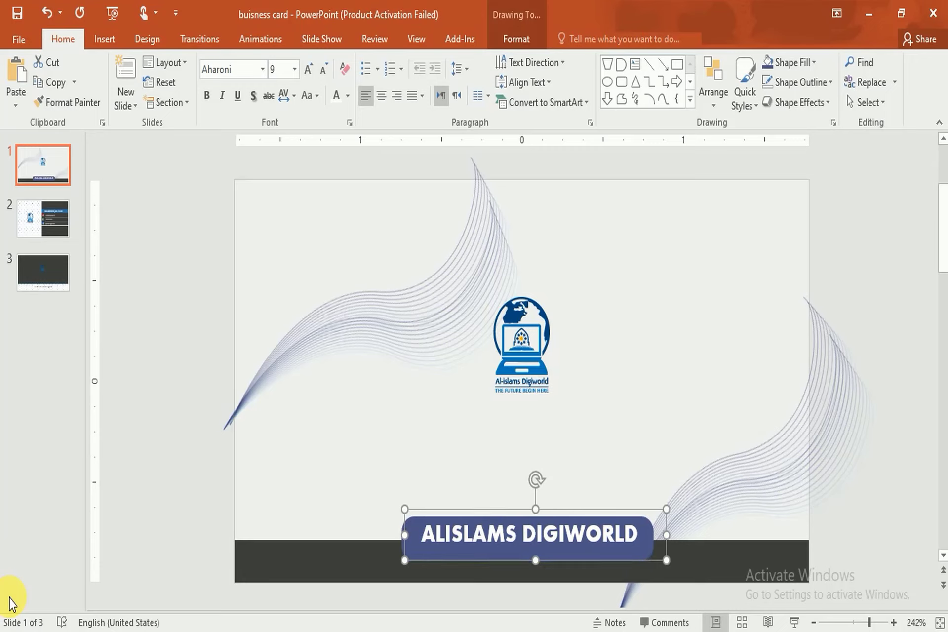
key(Down)
key(Down)
key(Down)
key(Right)
key(Right)
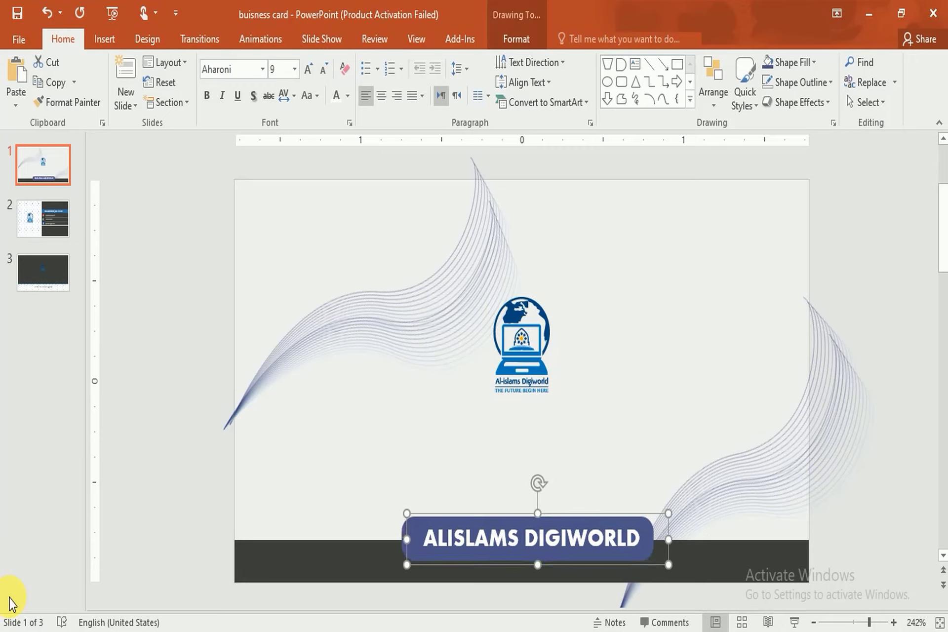
key(Down)
key(Down)
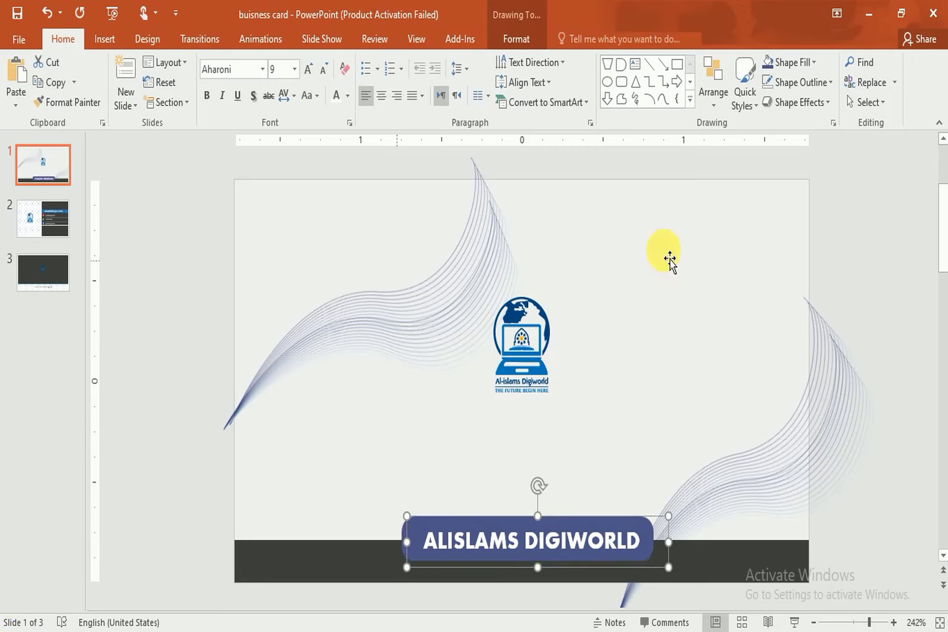
click(731, 272)
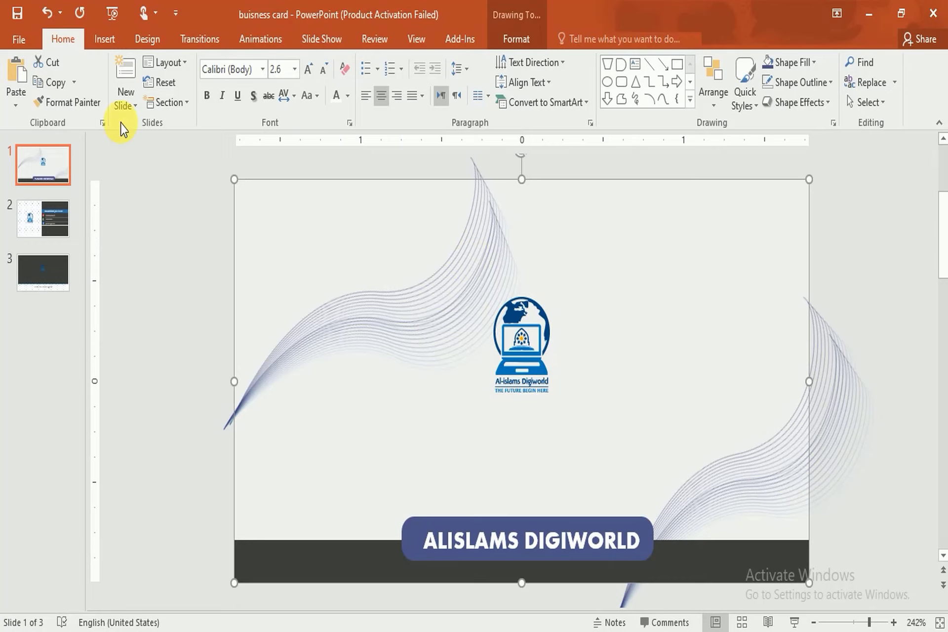
Insert a Blank-layout slide as slide 2, right after the card front
click(115, 99)
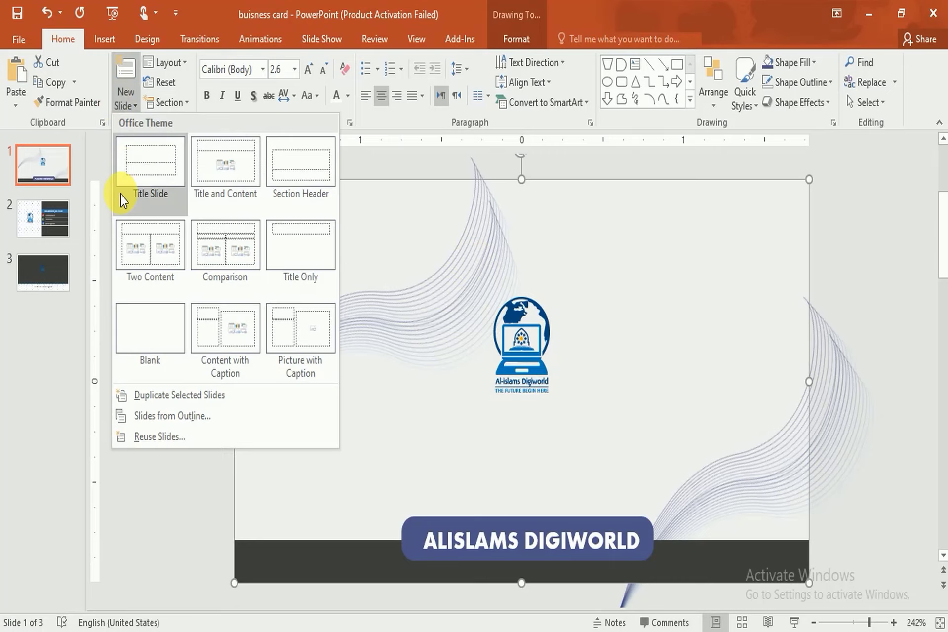
click(134, 337)
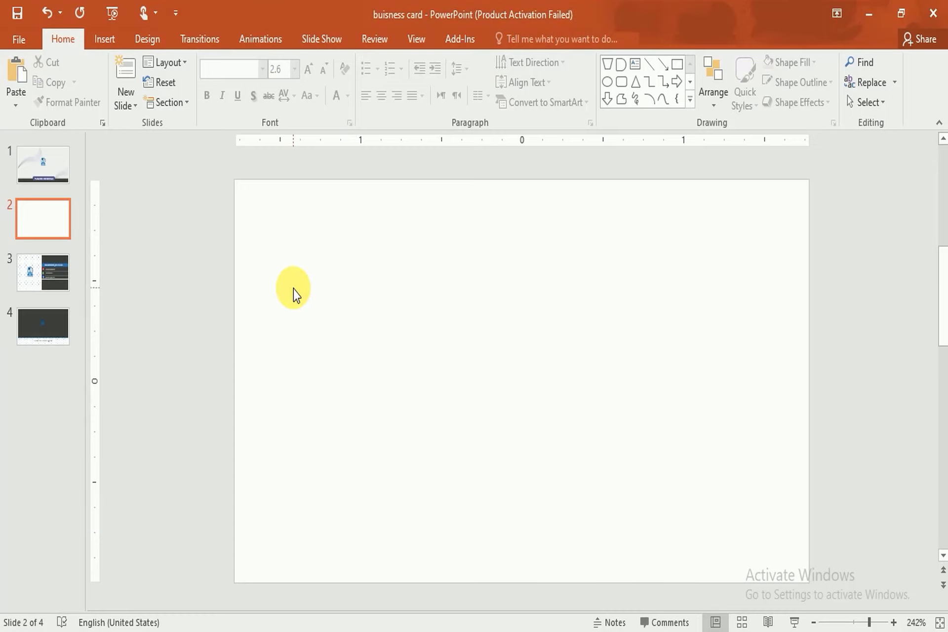
Draw a rectangle covering all of slide 2 and fill it light grey
click(113, 44)
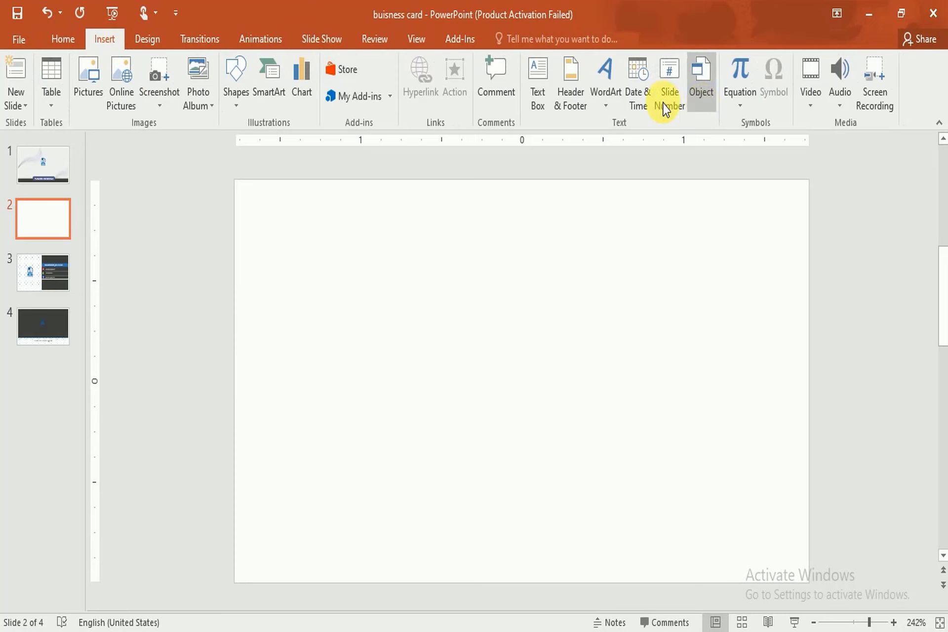
click(227, 108)
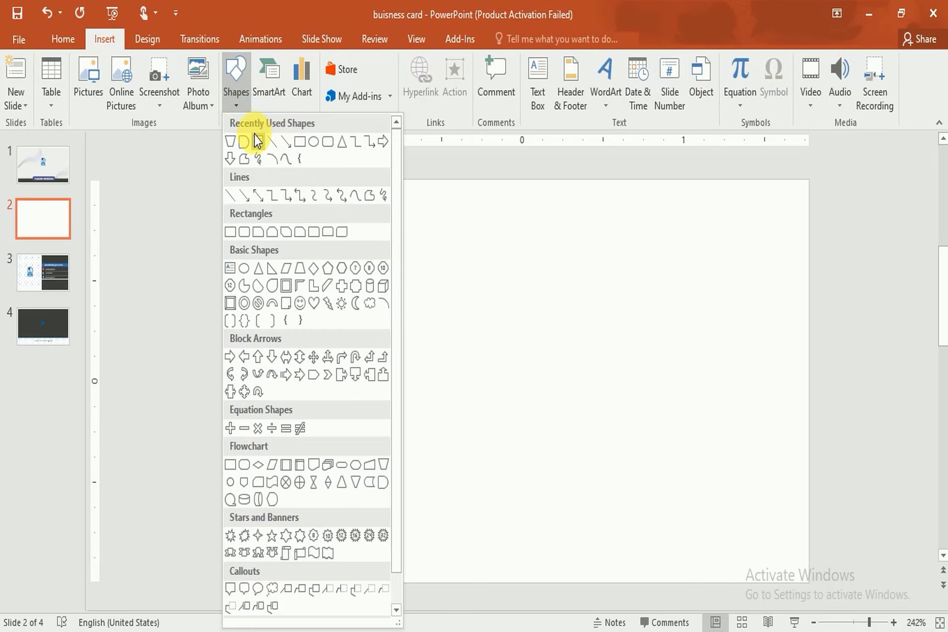
click(310, 141)
drag(245, 193, 796, 575)
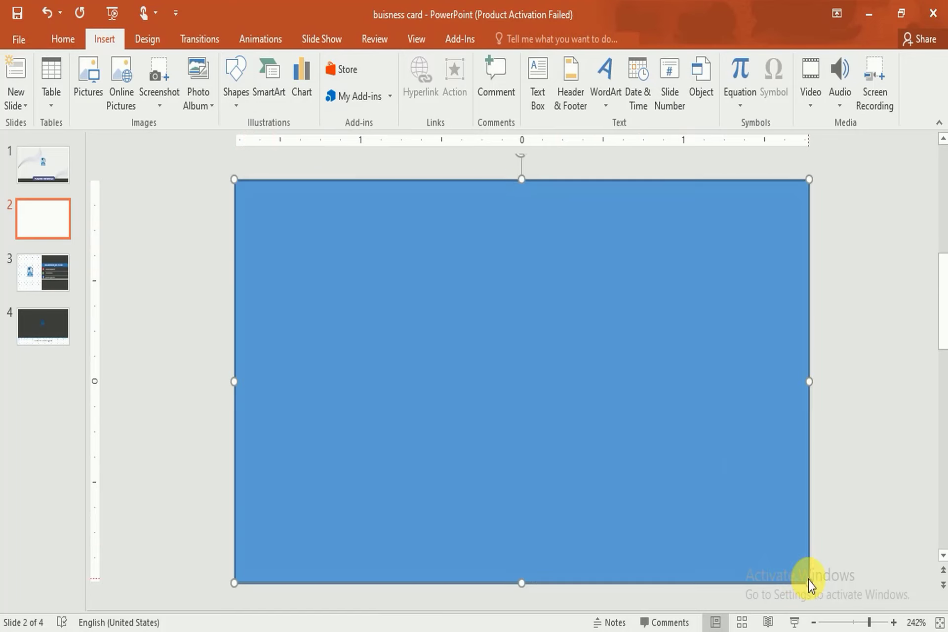
drag(798, 572, 809, 583)
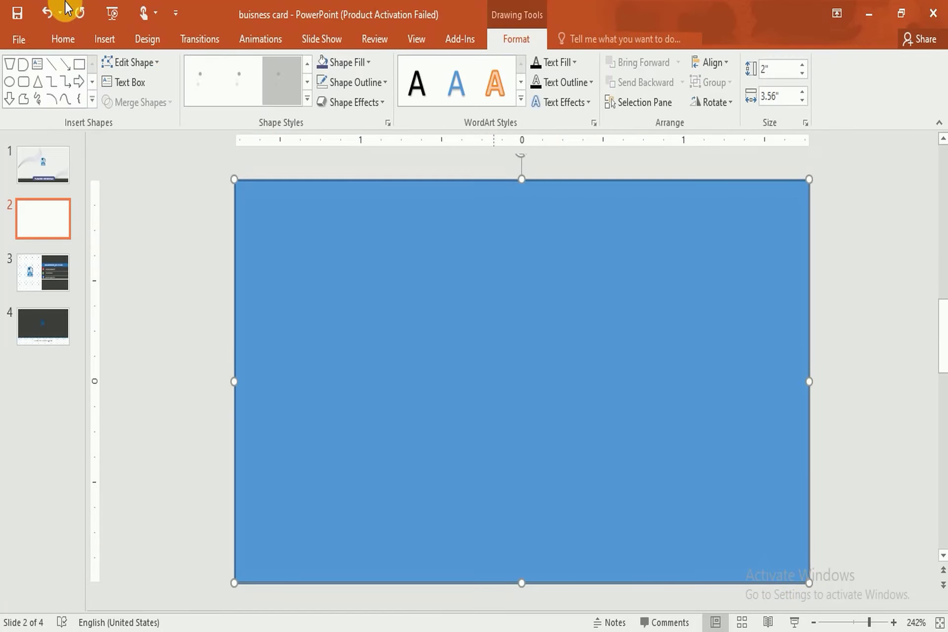
click(363, 67)
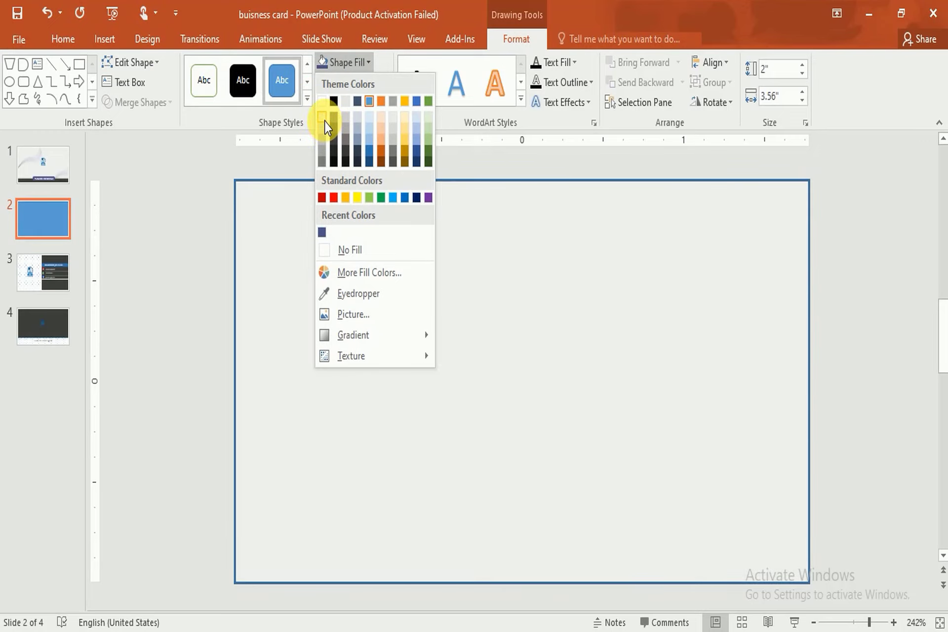
click(324, 121)
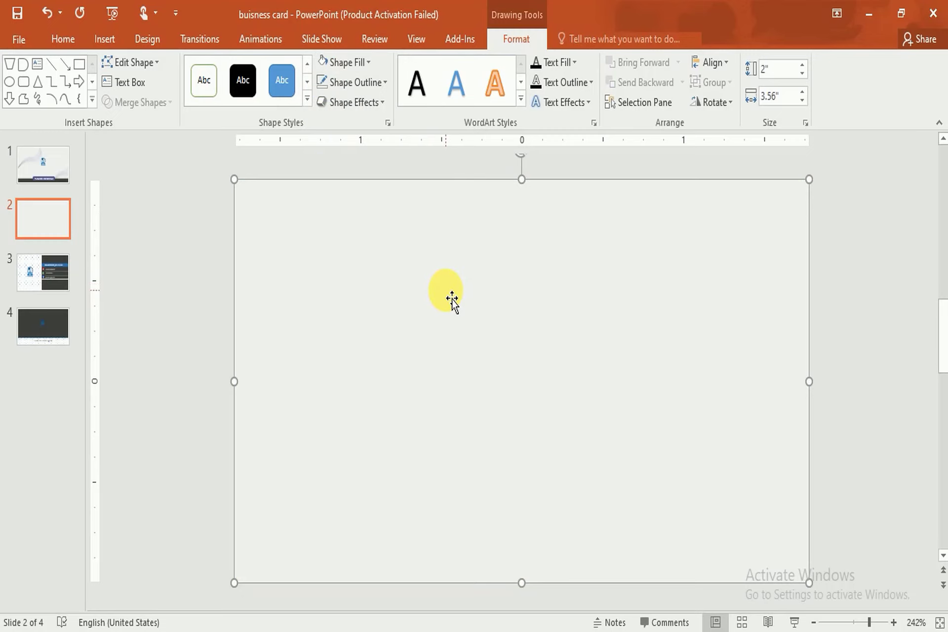
click(217, 267)
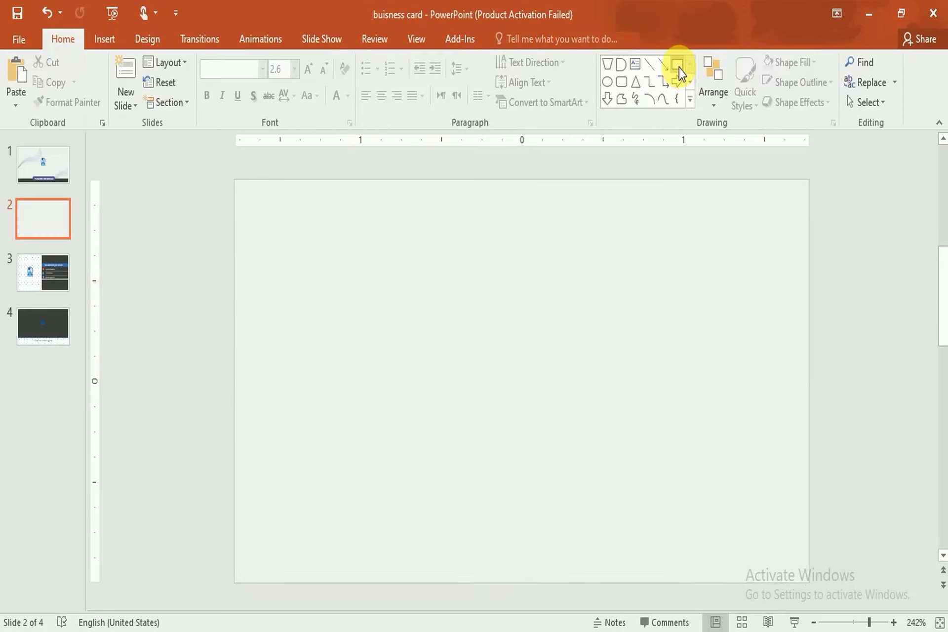
Draw a full-width bar across the lower slide, fill it dark grey, and thin it slightly
click(677, 64)
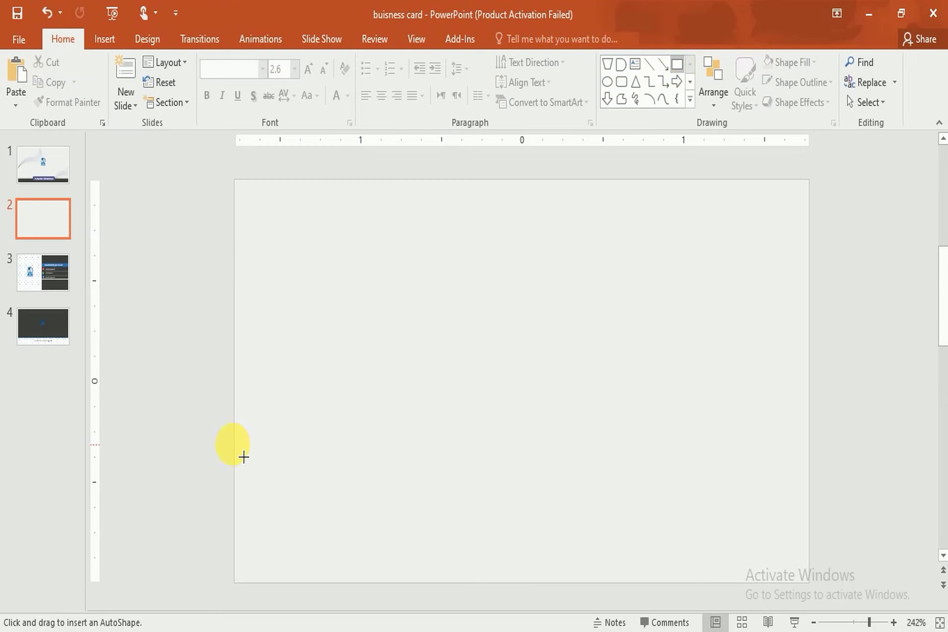
drag(234, 436, 808, 498)
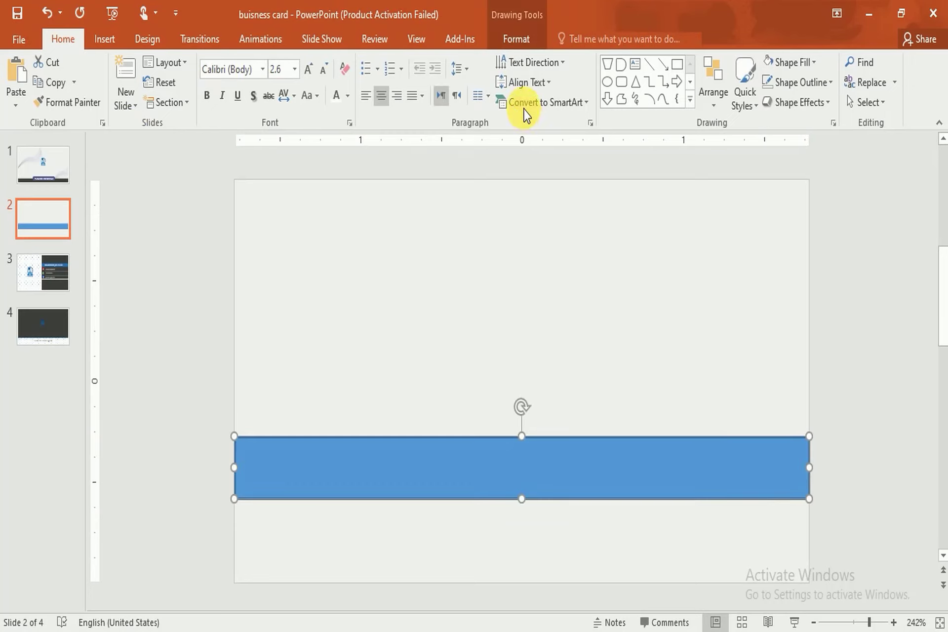
click(518, 38)
click(333, 63)
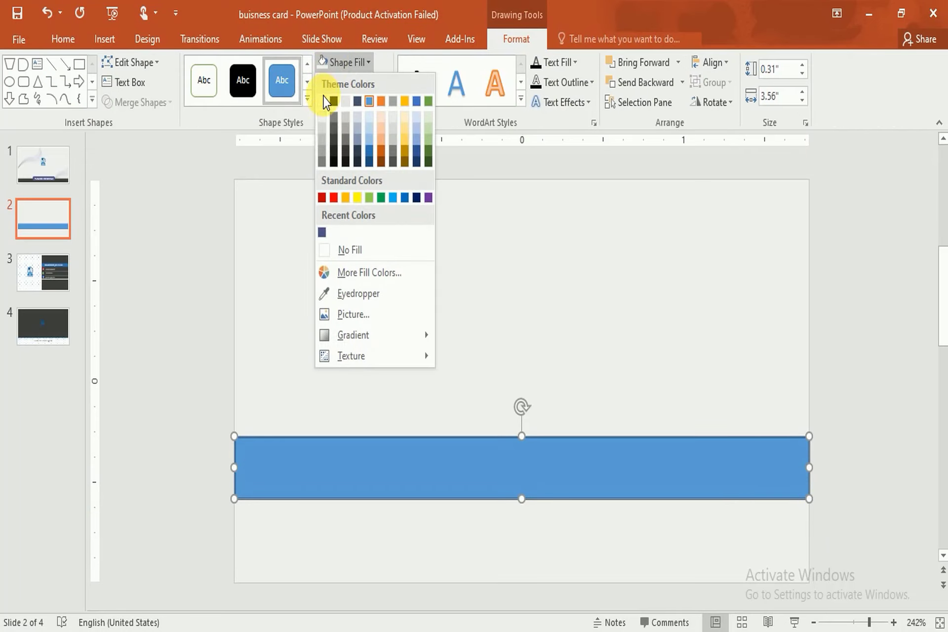
click(335, 139)
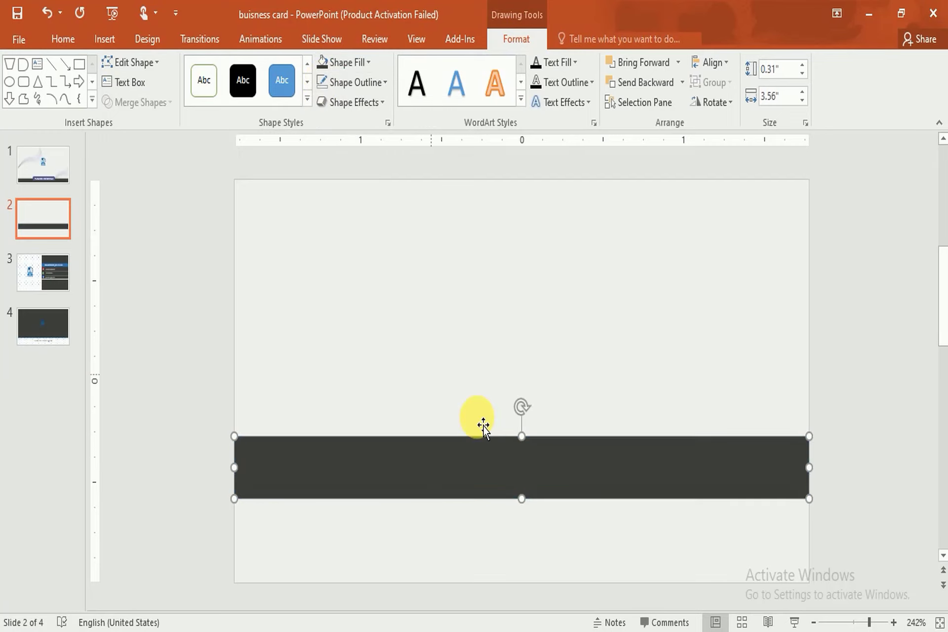
drag(522, 498, 522, 491)
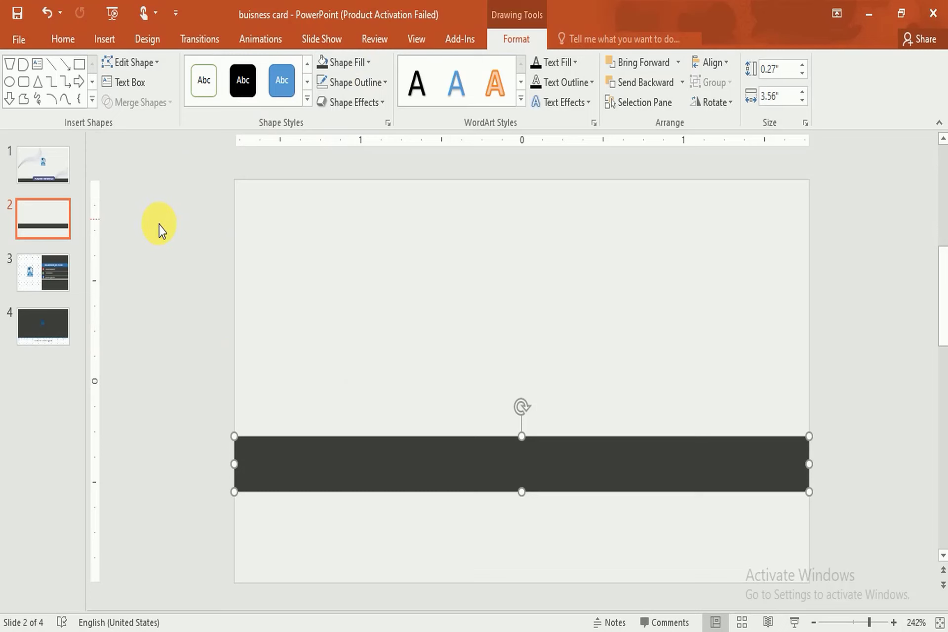
click(162, 244)
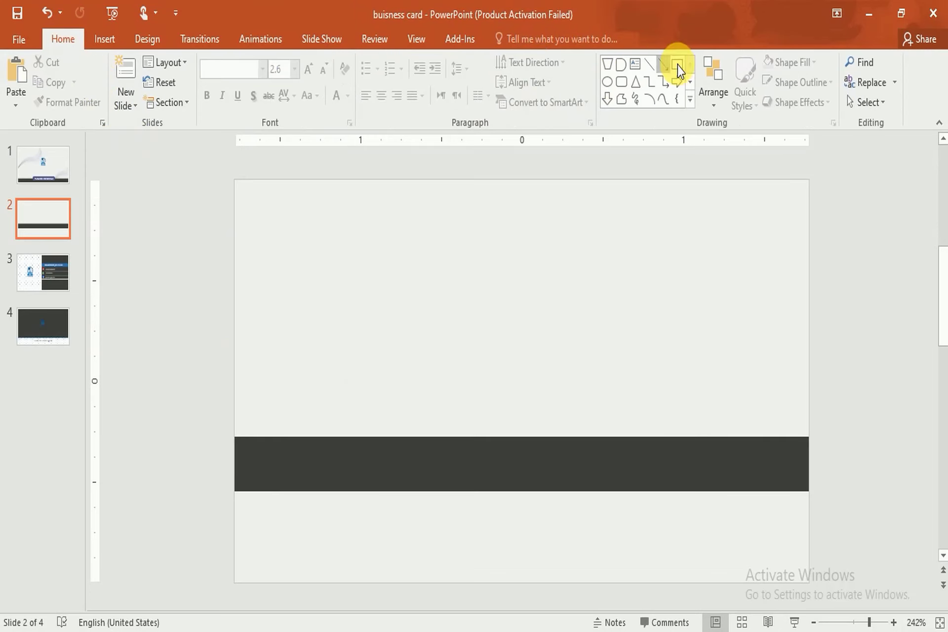
Draw a Flowchart: Process rectangle over the bar's left end and slant its right side into a trapezoid
click(689, 100)
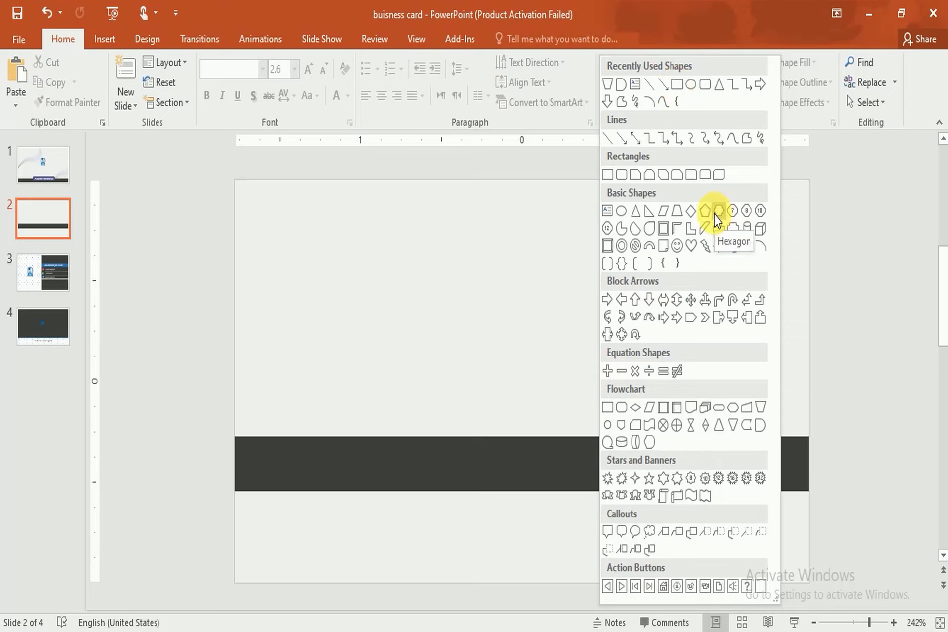
click(607, 407)
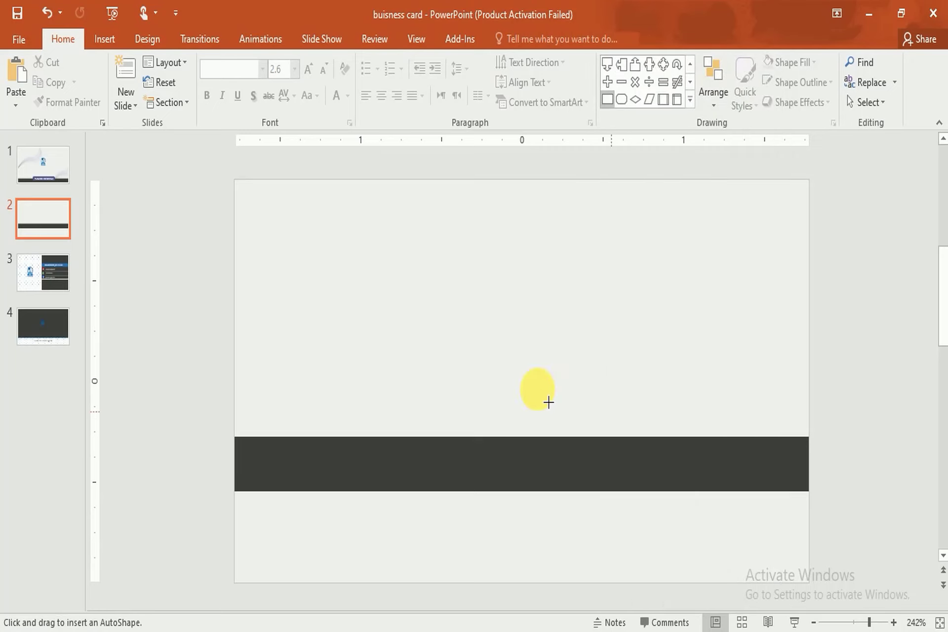
drag(234, 350, 488, 526)
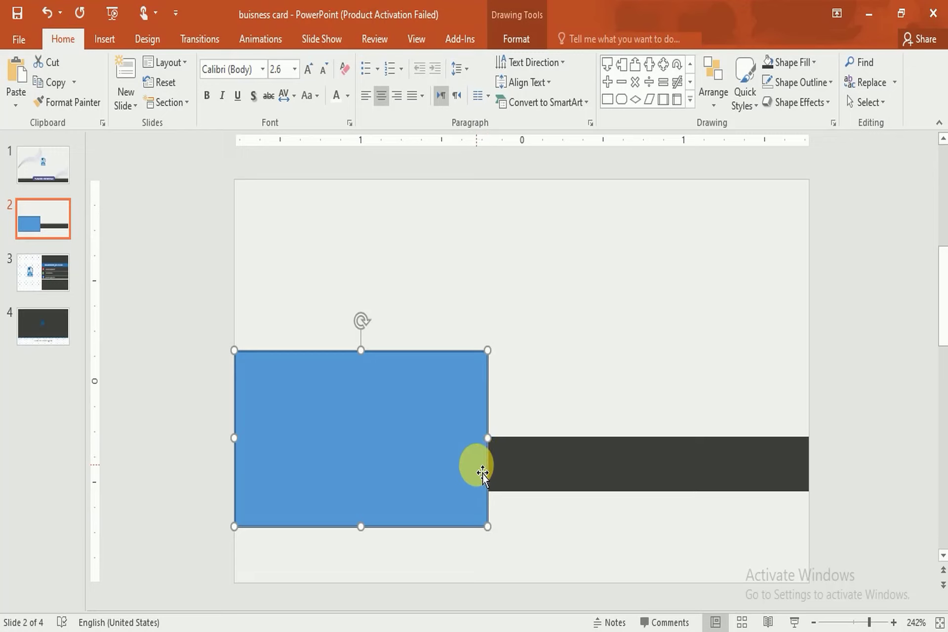
right_click(380, 503)
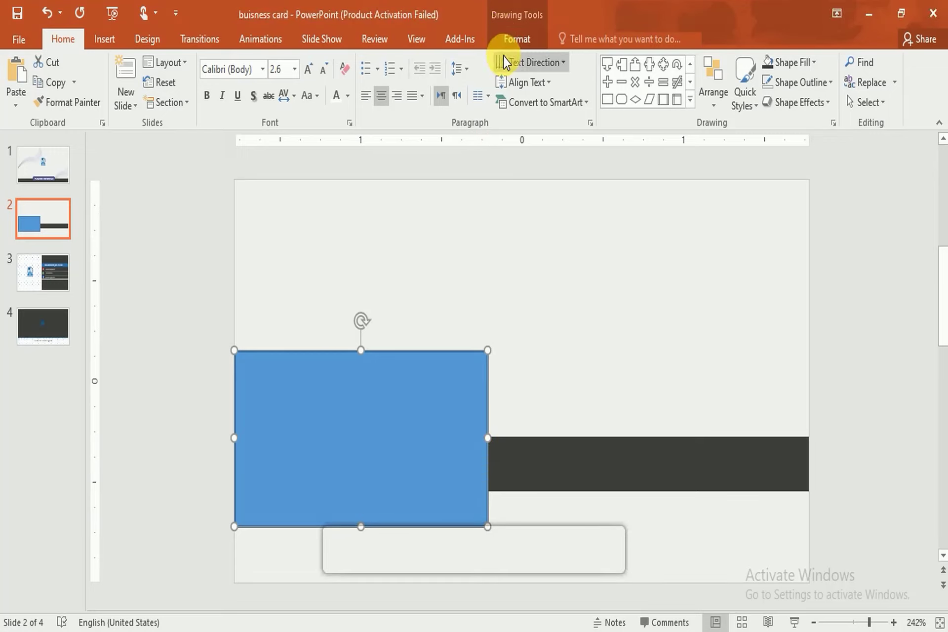
click(512, 39)
click(131, 64)
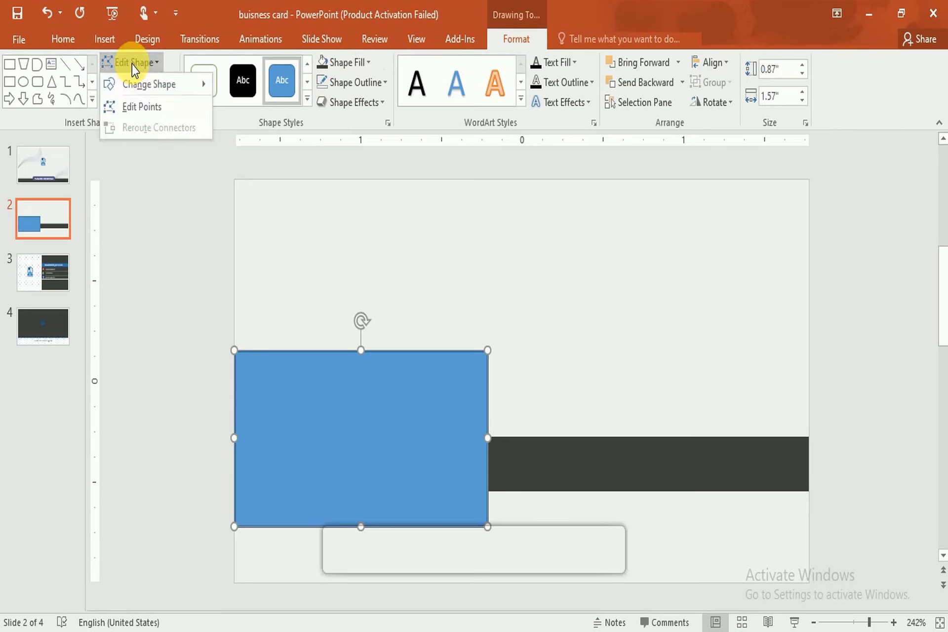
click(132, 105)
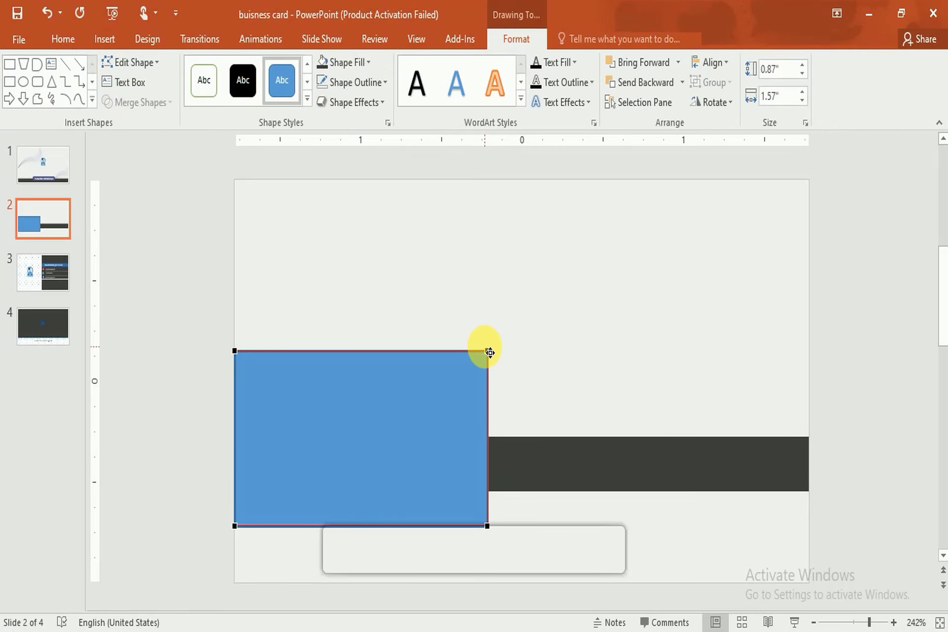
drag(489, 359, 393, 355)
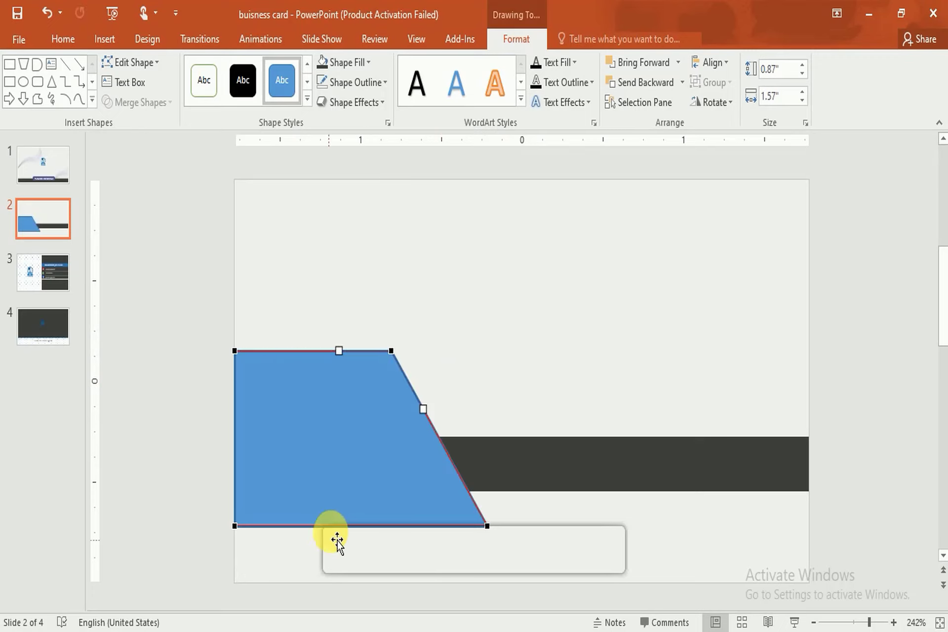
click(134, 184)
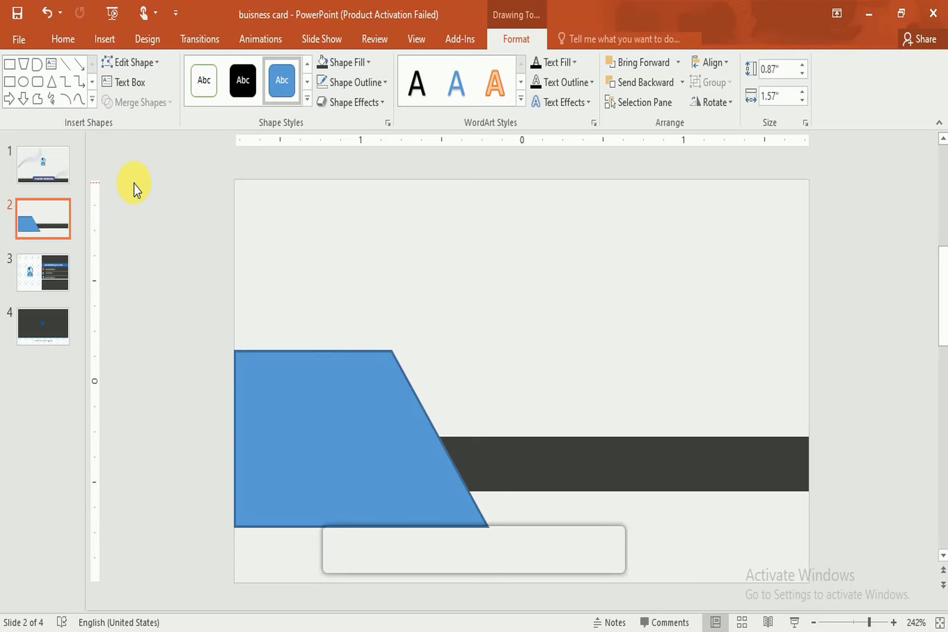
Shorten the trapezoid slightly, fill it the recent dark navy, and remove its outline
click(345, 506)
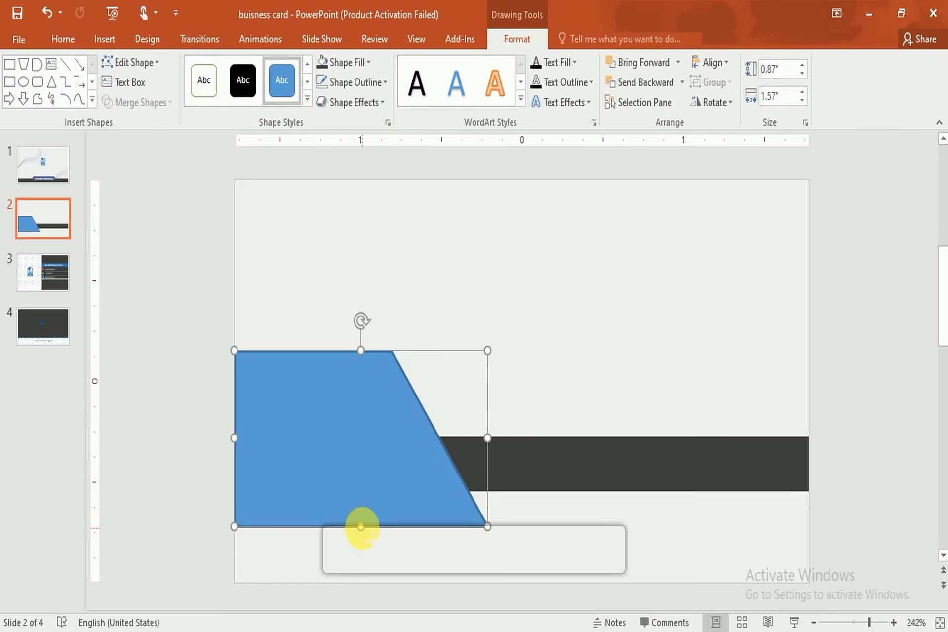
mouse_move(360, 526)
mouse_down()
mouse_move(375, 514)
mouse_move(366, 508)
mouse_up()
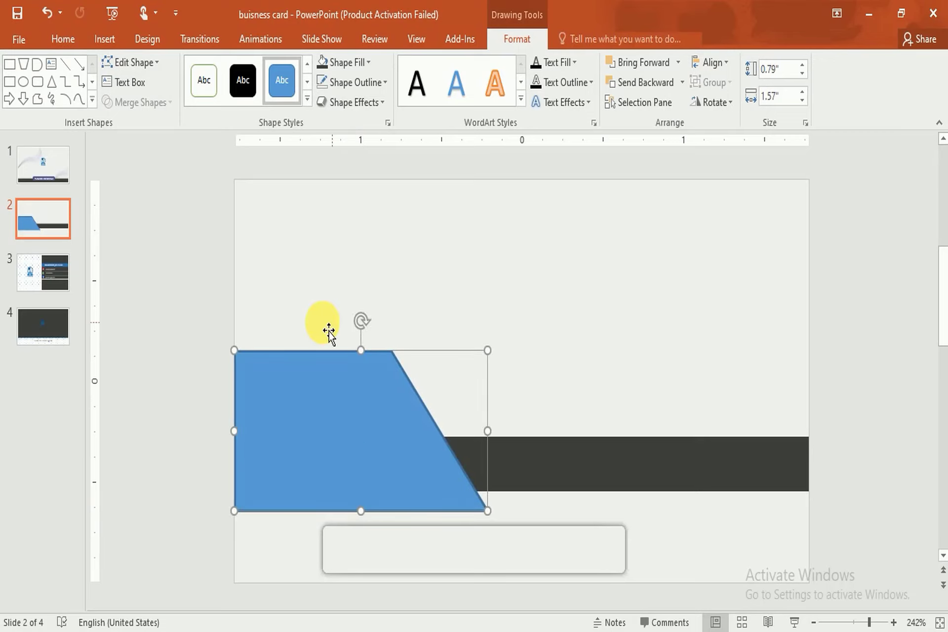
click(336, 63)
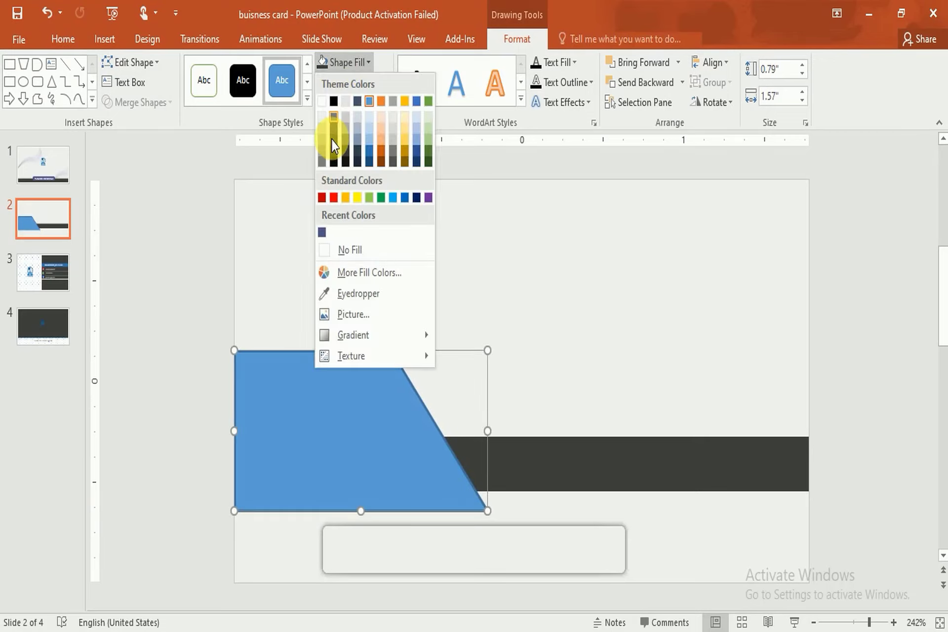
click(324, 235)
click(320, 82)
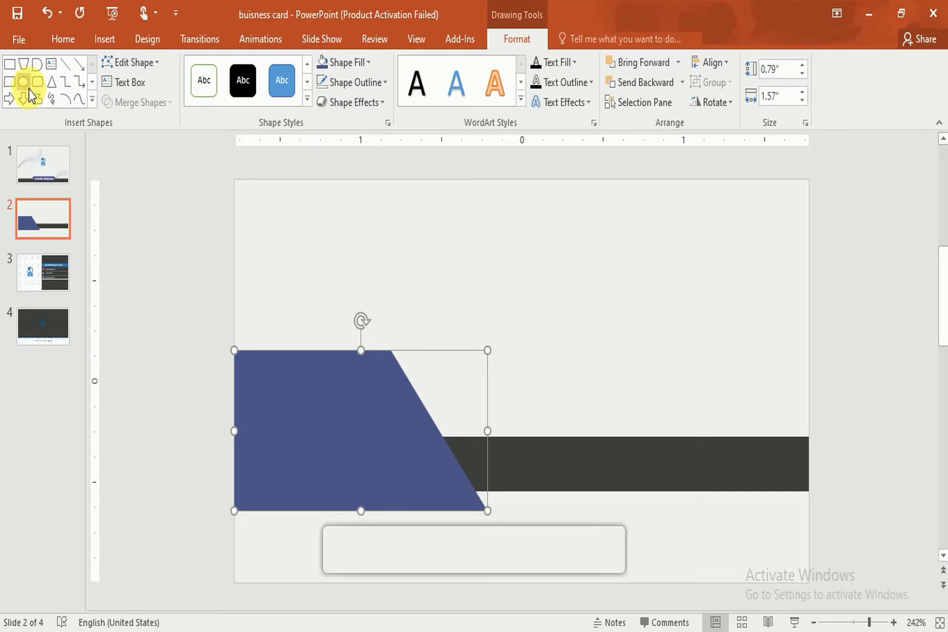
Draw a small triangle near the trapezoid's lower corner, undoing an accidental bar move
click(49, 83)
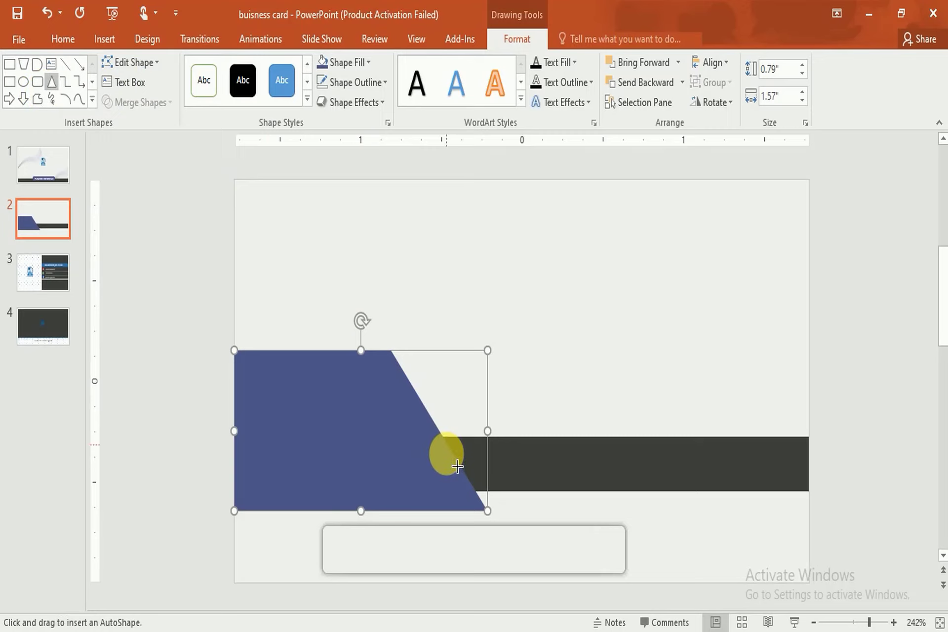
mouse_move(444, 459)
mouse_down()
mouse_move(507, 521)
mouse_move(504, 508)
mouse_move(488, 508)
mouse_up()
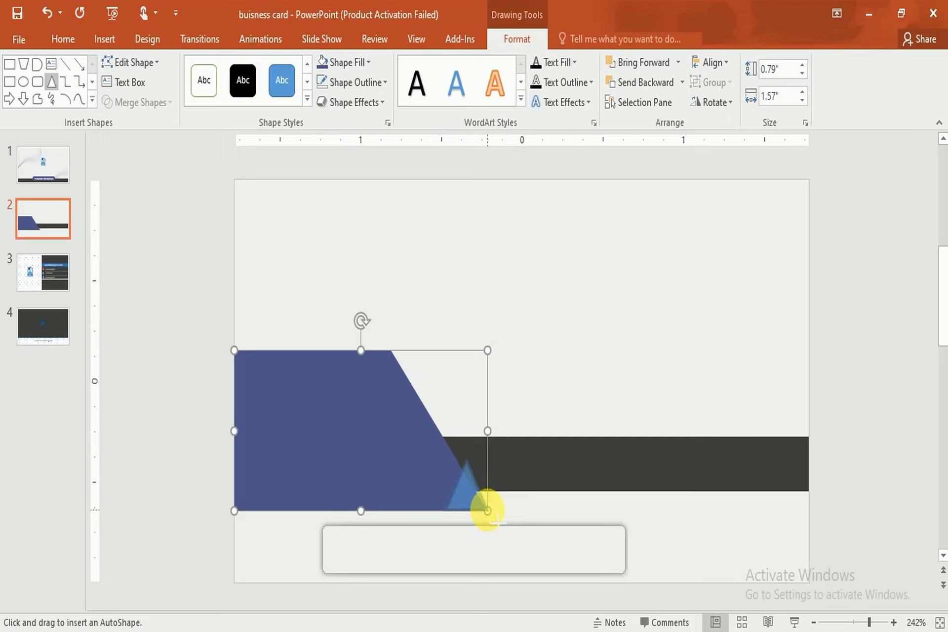
drag(487, 510, 487, 510)
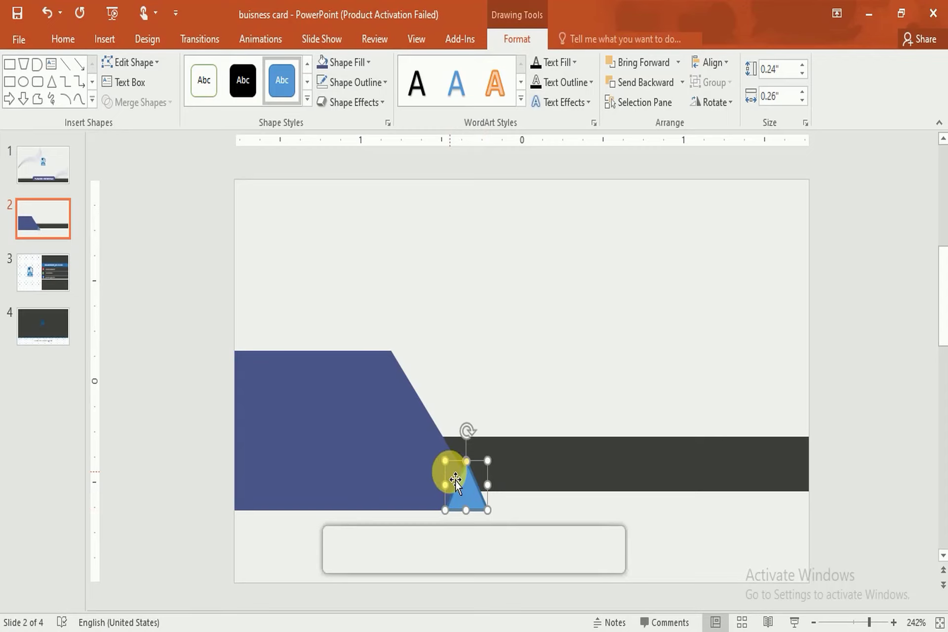
drag(473, 446, 503, 486)
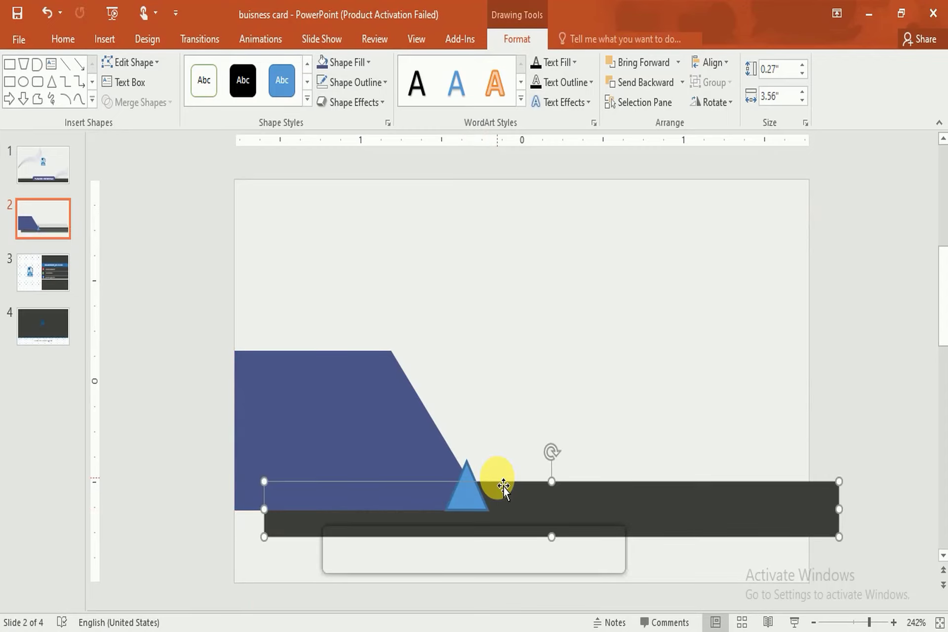
key(ctrl+z)
Rotate the triangle and position it at the trapezoid's slanted corner
click(477, 490)
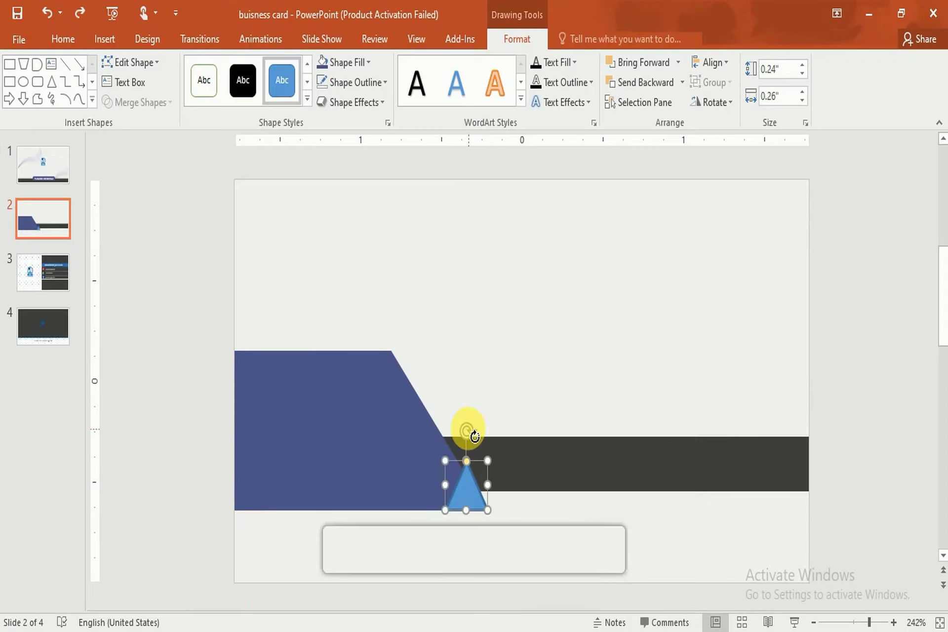
mouse_move(466, 431)
mouse_down()
mouse_move(504, 468)
mouse_move(495, 540)
mouse_up()
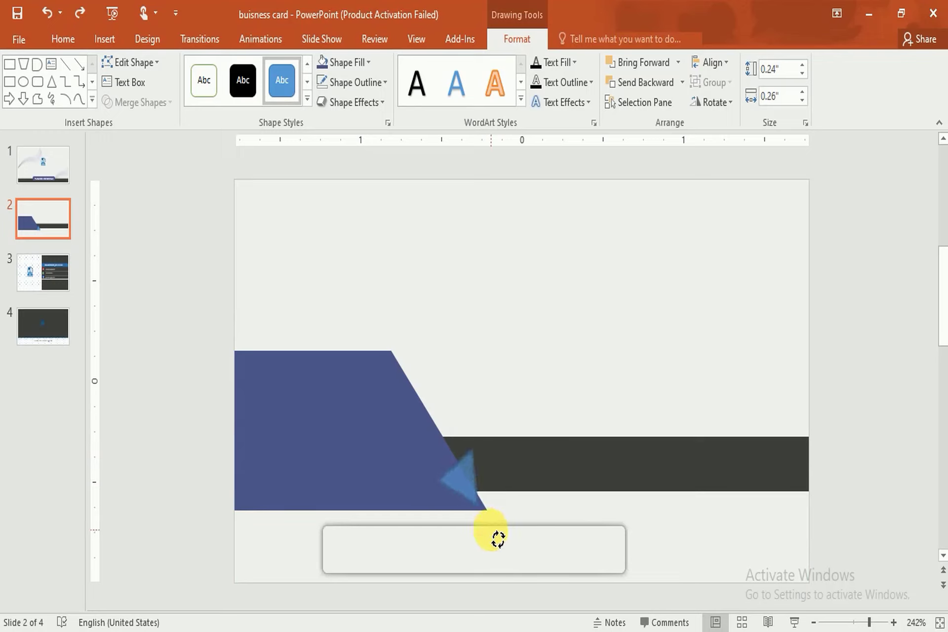
drag(490, 541, 479, 547)
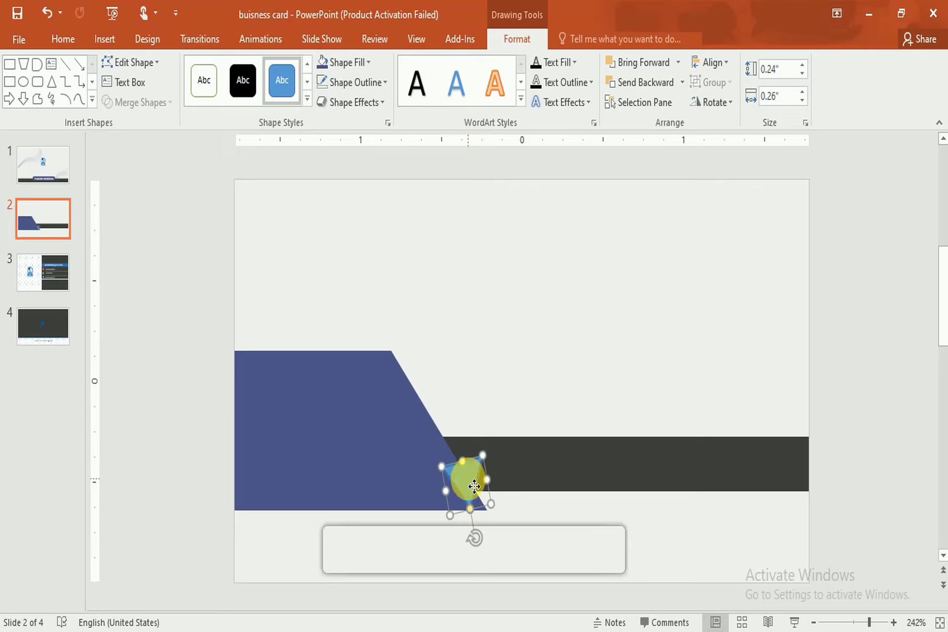
drag(473, 486, 487, 486)
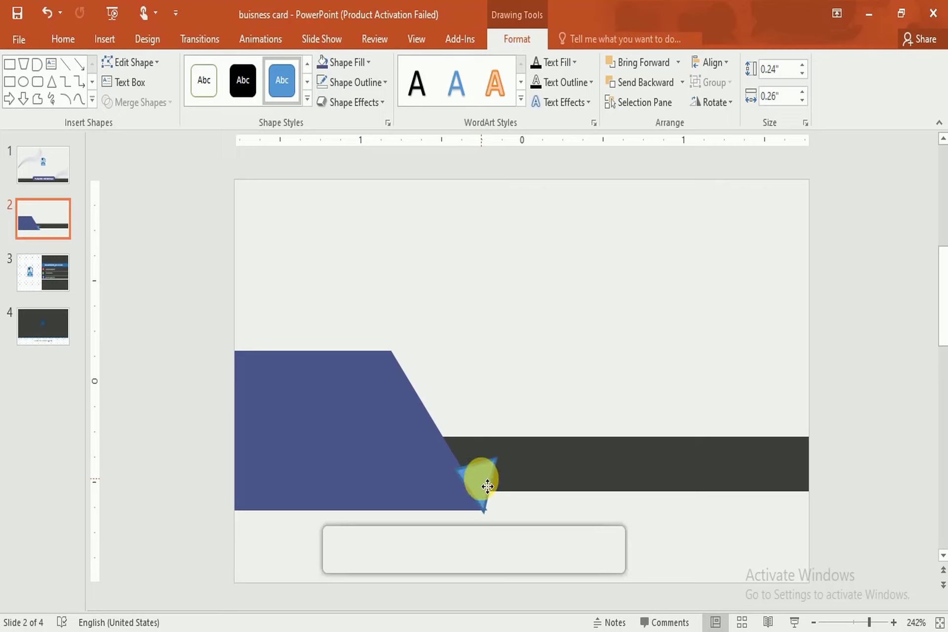
drag(485, 484, 488, 483)
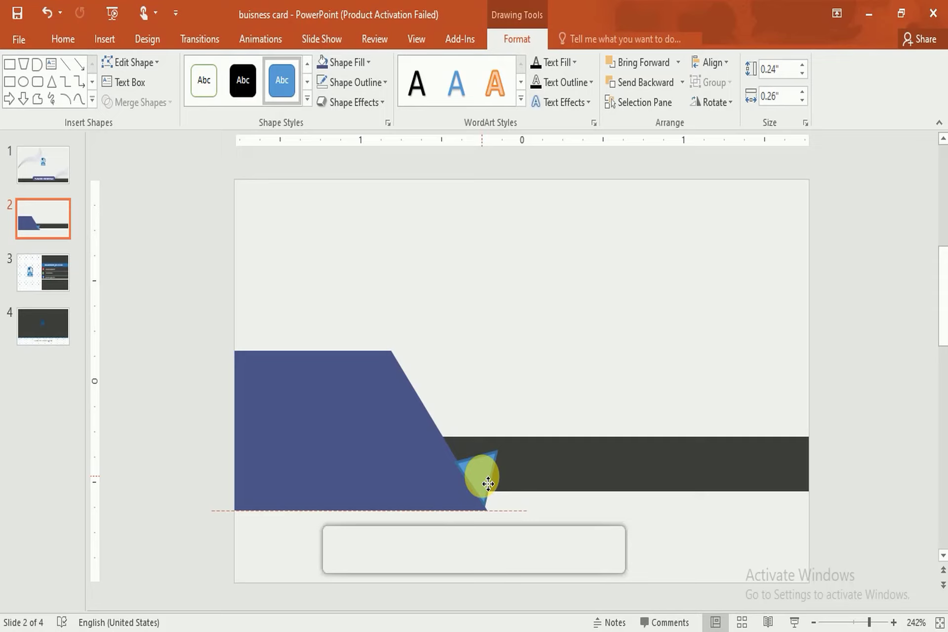
drag(488, 483, 487, 482)
mouse_move(487, 533)
mouse_down()
mouse_move(494, 547)
mouse_move(475, 550)
mouse_up()
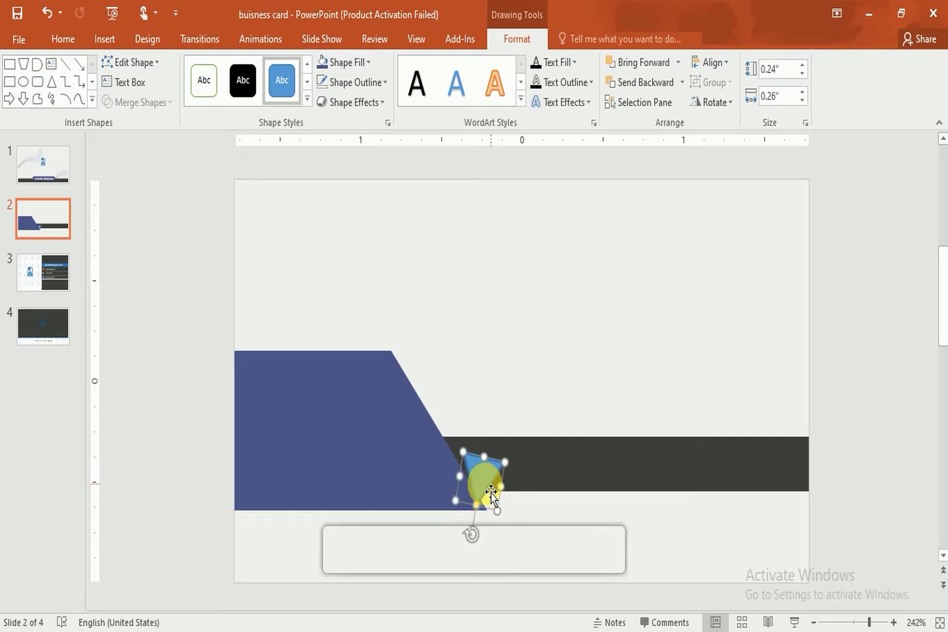
drag(489, 480, 491, 489)
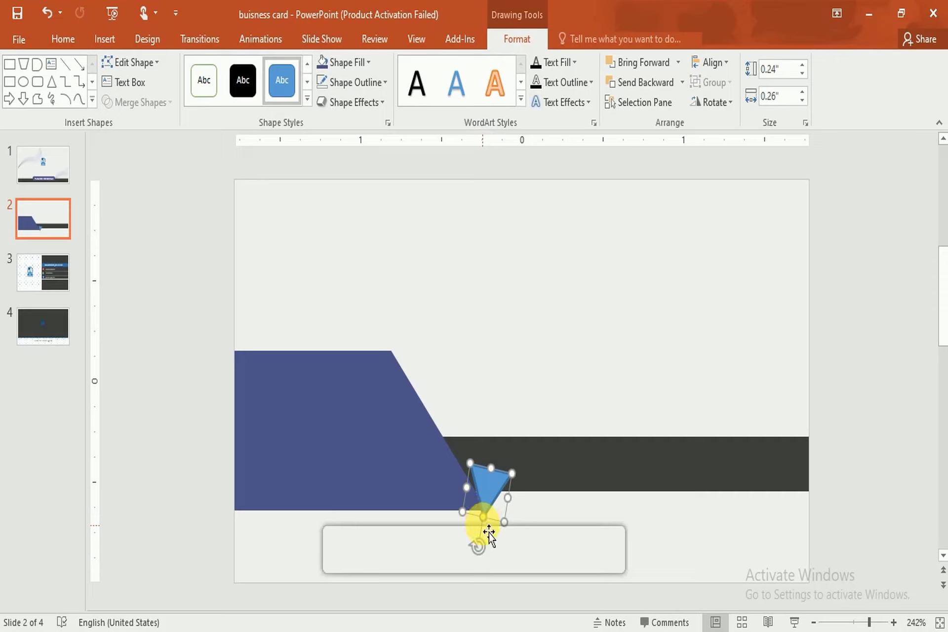
mouse_move(484, 519)
mouse_down()
mouse_move(497, 511)
mouse_move(503, 494)
mouse_move(494, 492)
mouse_up()
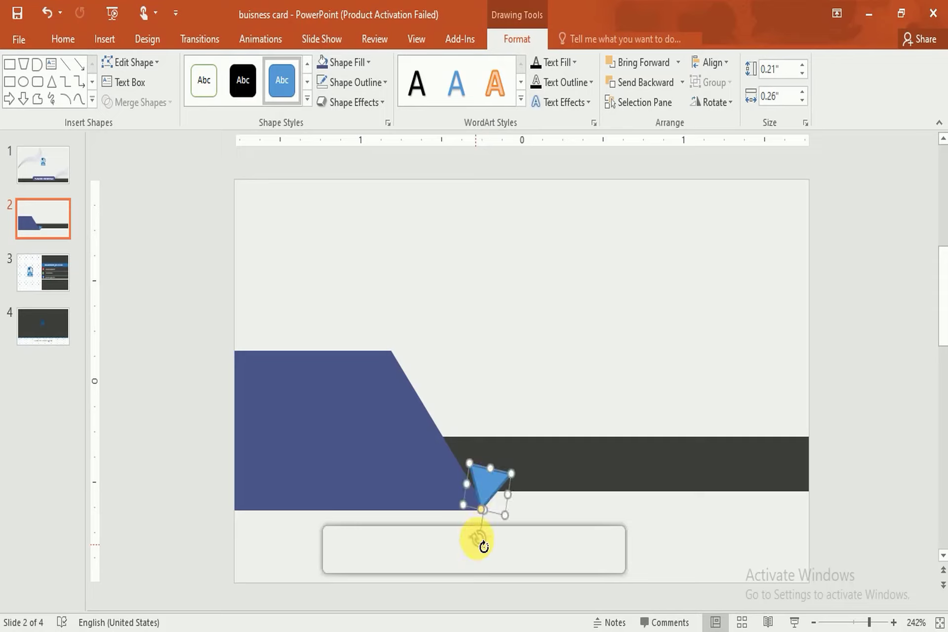
mouse_move(484, 545)
mouse_down()
mouse_move(442, 501)
mouse_move(400, 482)
mouse_move(334, 478)
mouse_move(301, 419)
mouse_move(316, 377)
mouse_up()
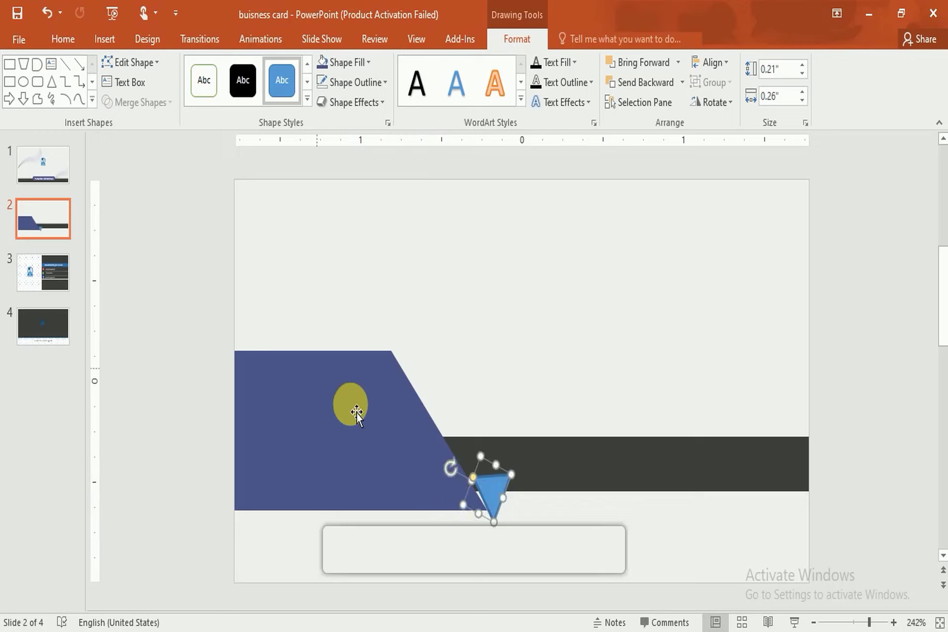
key(ctrl+z)
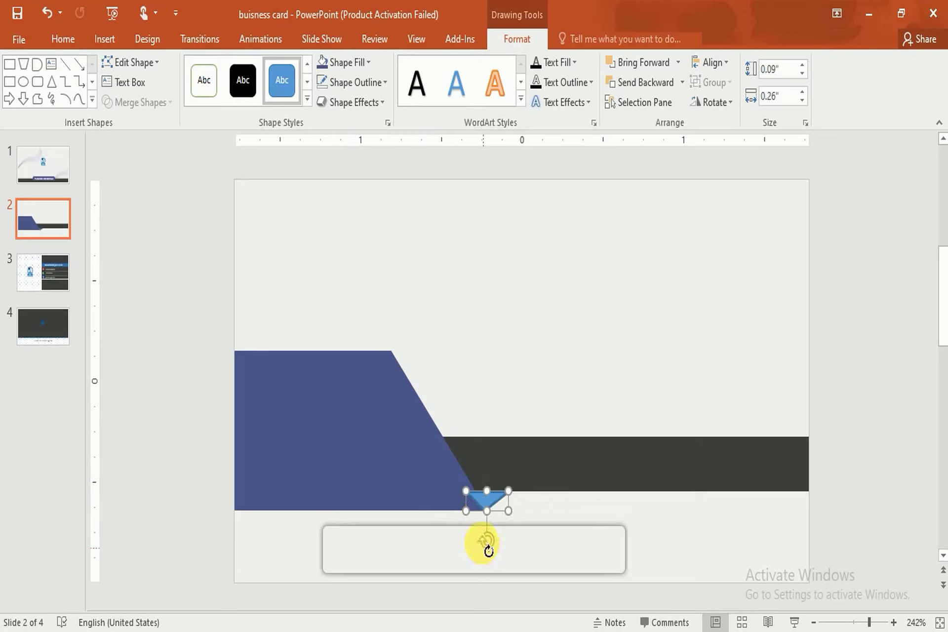
Nudge the triangle, send it back a layer, and move it up under the dark bar
key(ctrl+Up)
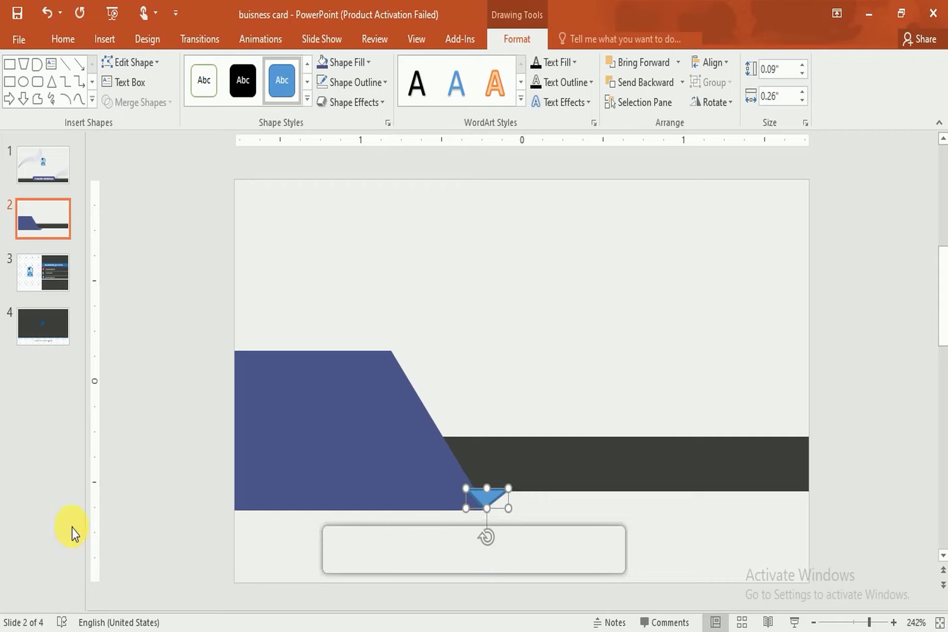
click(559, 391)
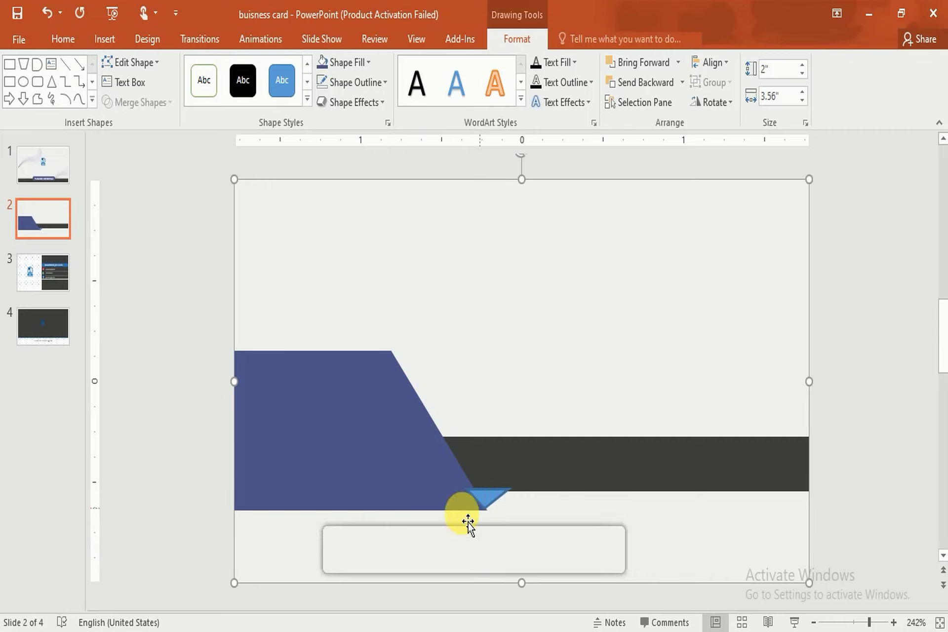
click(487, 499)
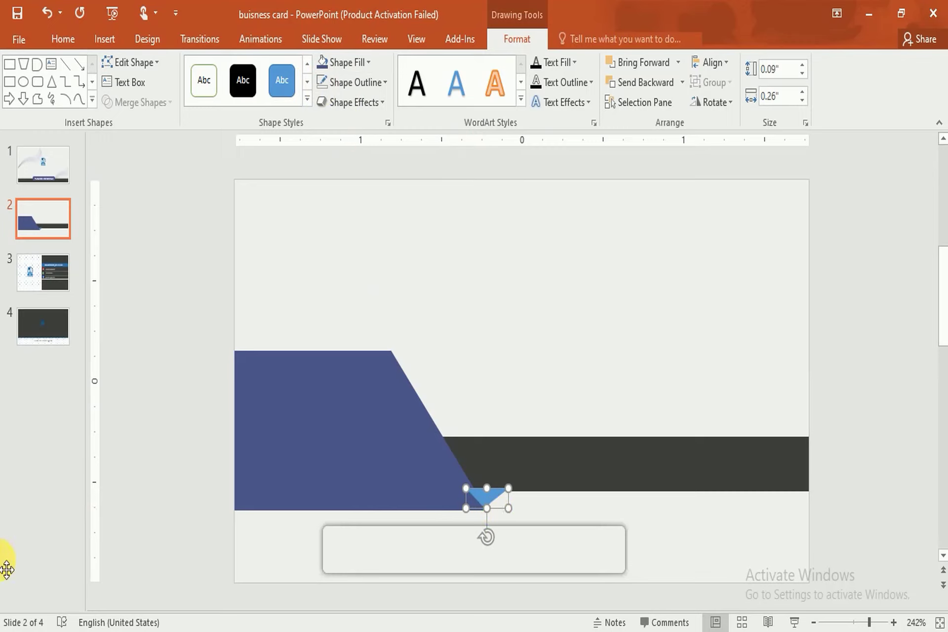
key(Down)
key(Down)
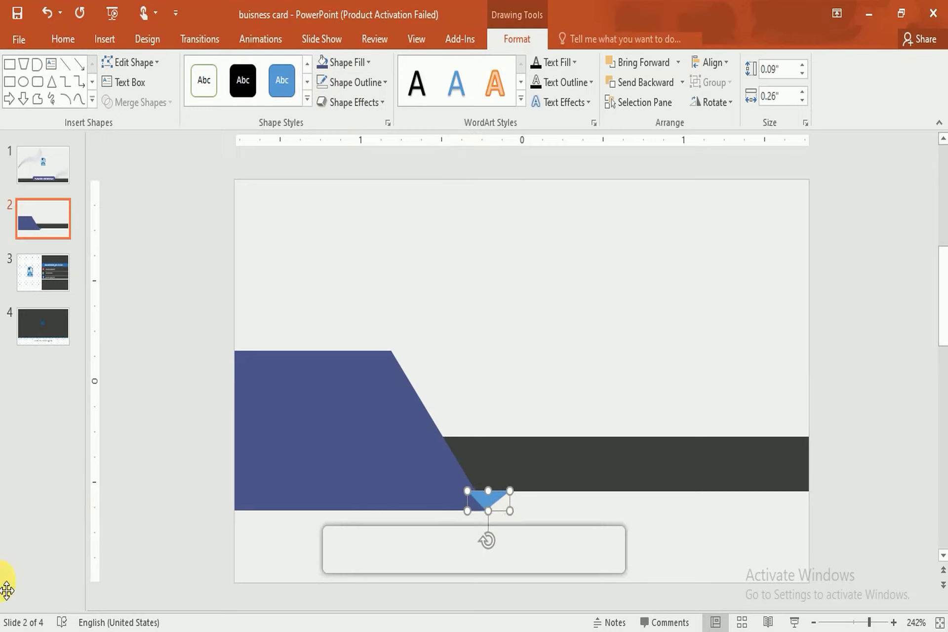
click(660, 83)
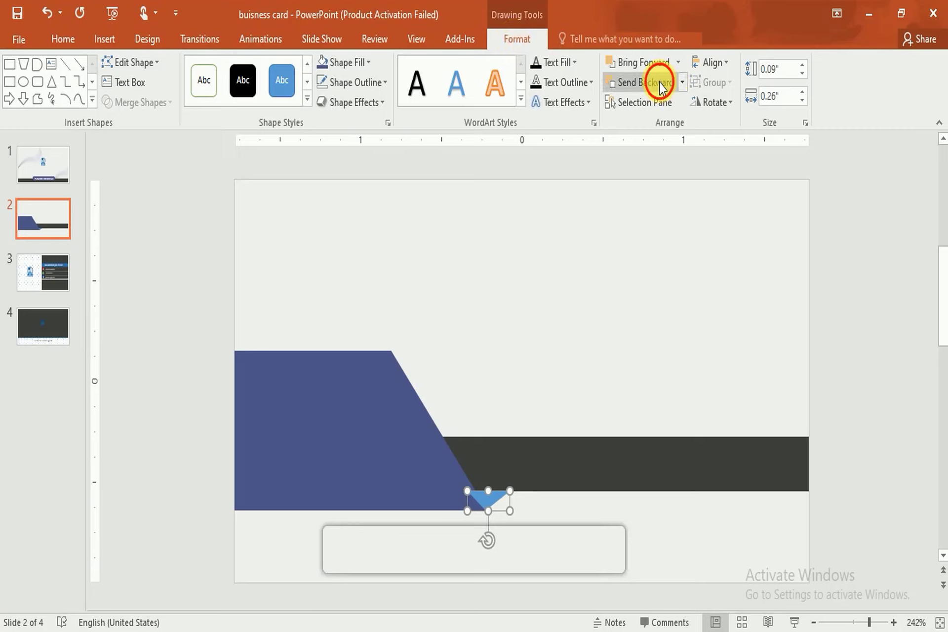
click(525, 516)
key(ctrl+z)
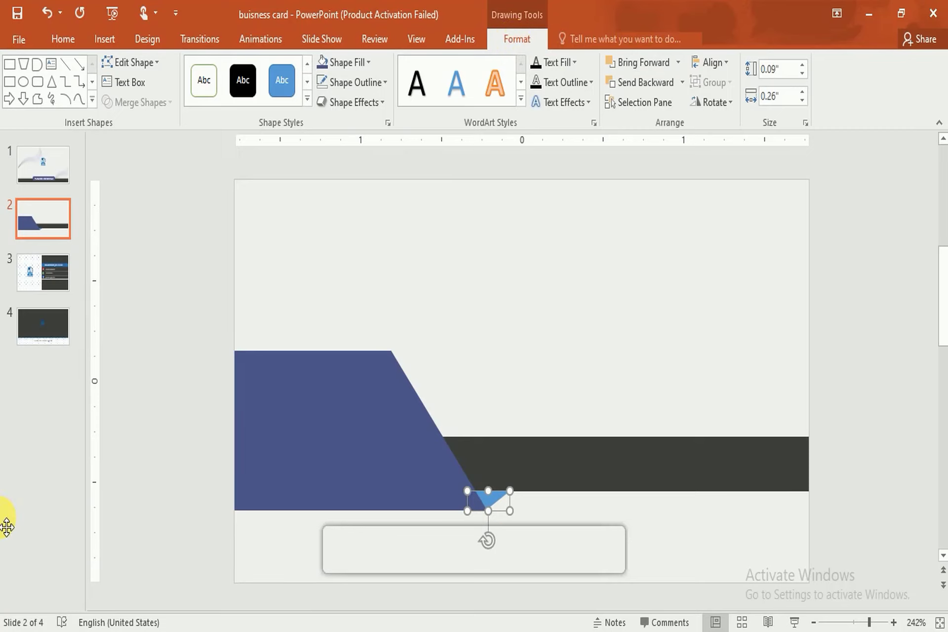
key(ctrl+Down)
click(531, 488)
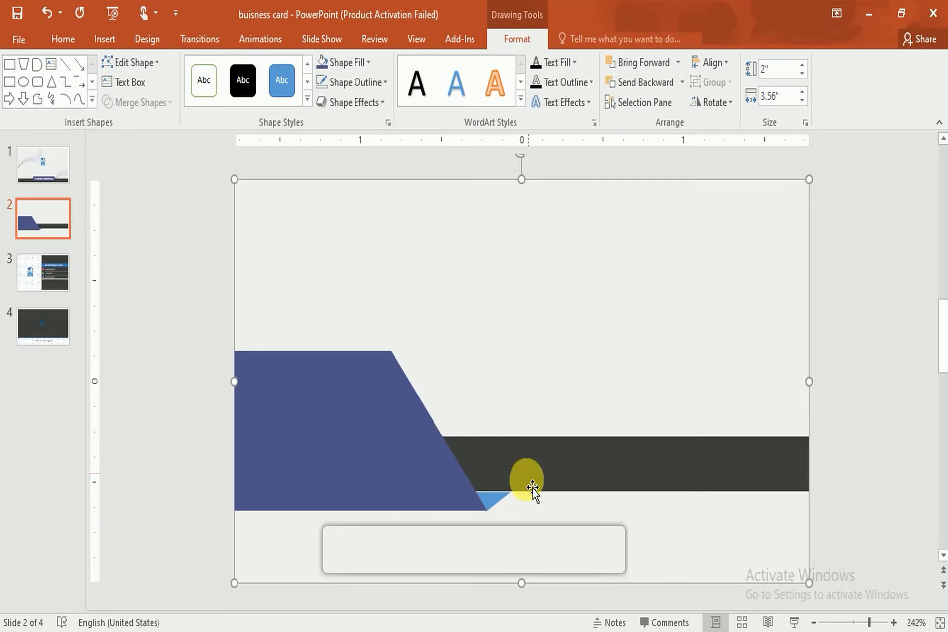
click(494, 511)
mouse_move(495, 508)
mouse_down()
mouse_move(499, 488)
mouse_move(490, 481)
mouse_up()
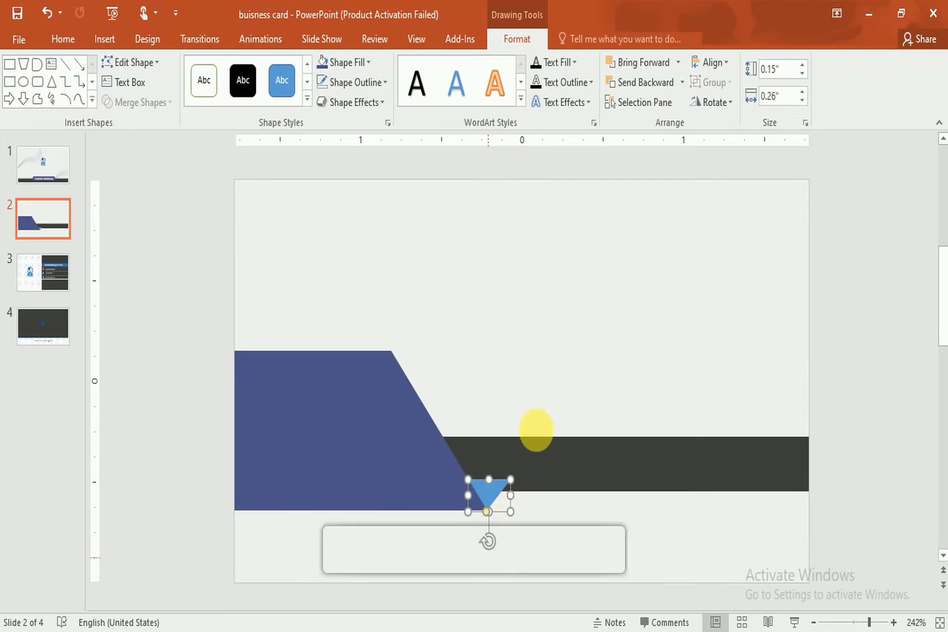
Tuck the triangle behind the dark bar and fill it Dark Blue
click(543, 355)
click(468, 508)
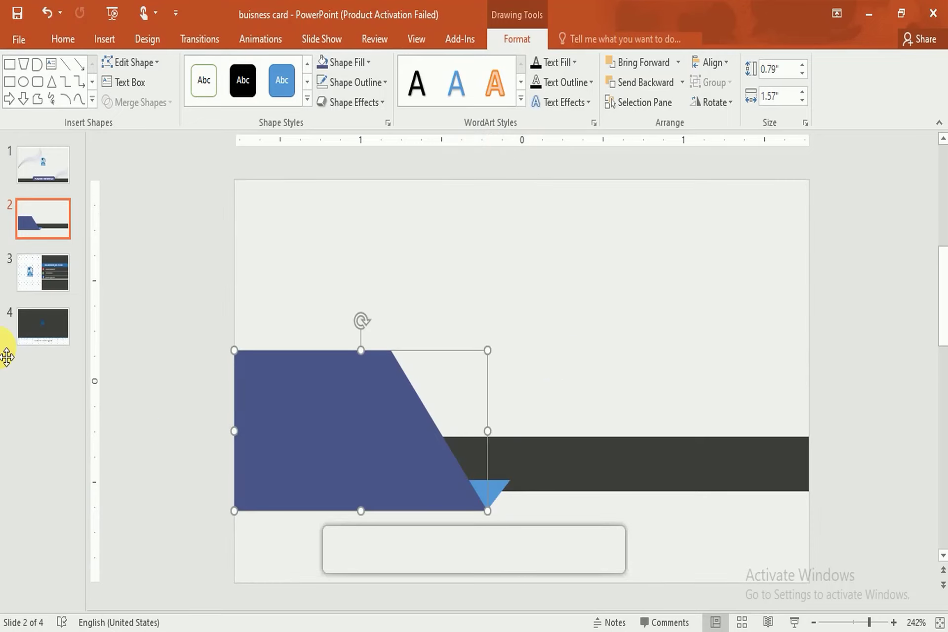
click(550, 307)
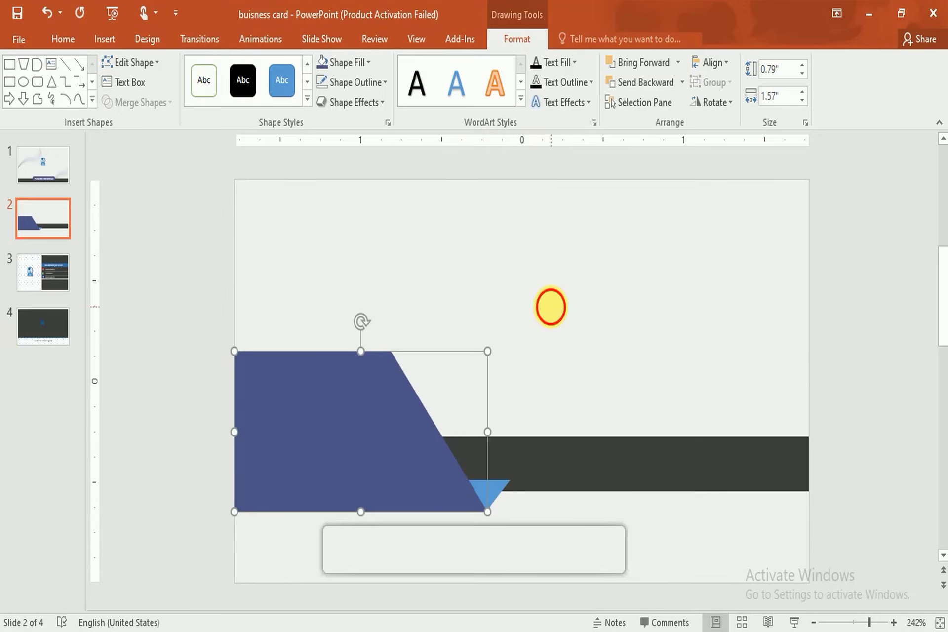
click(491, 493)
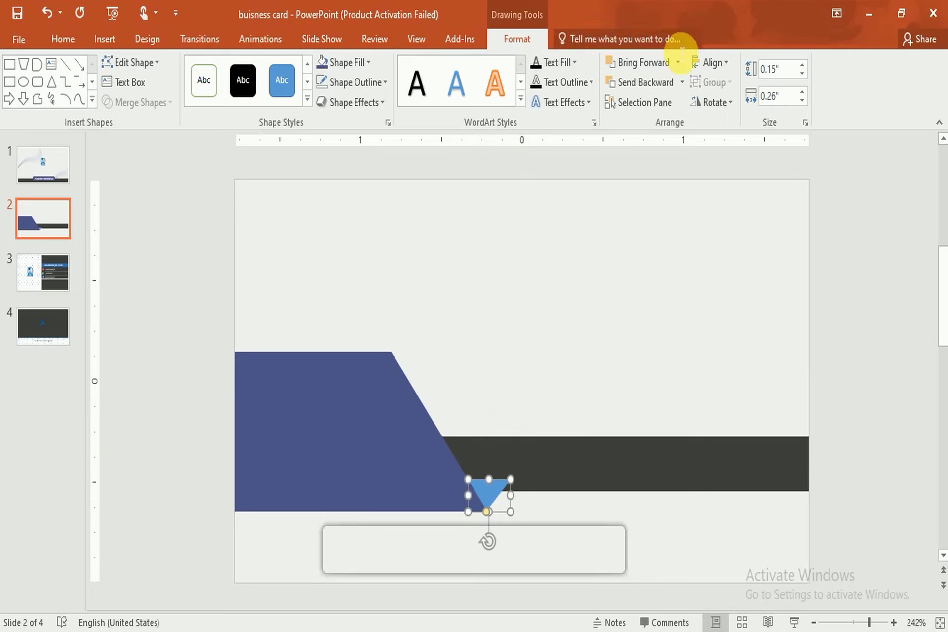
click(644, 81)
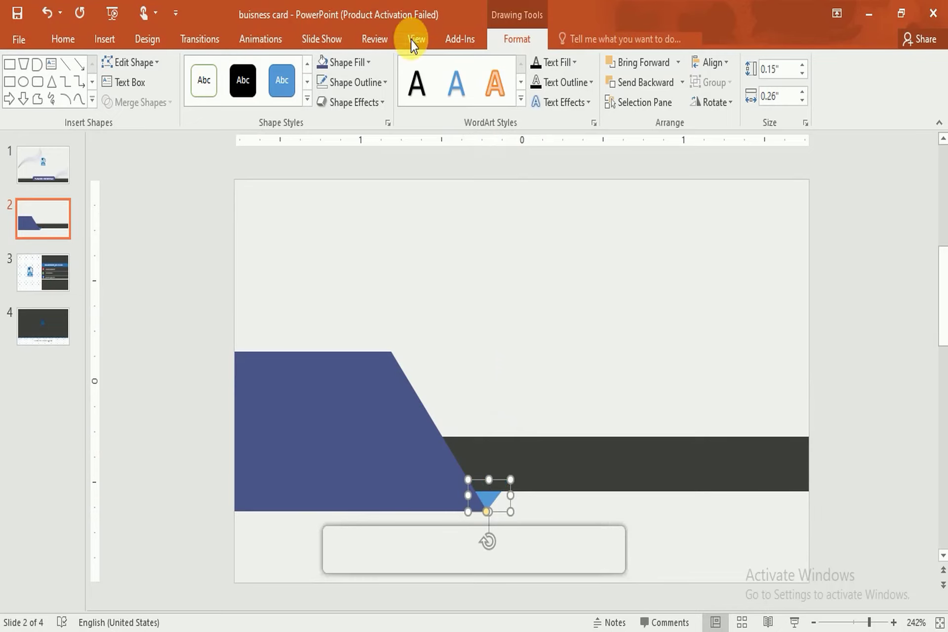
click(336, 63)
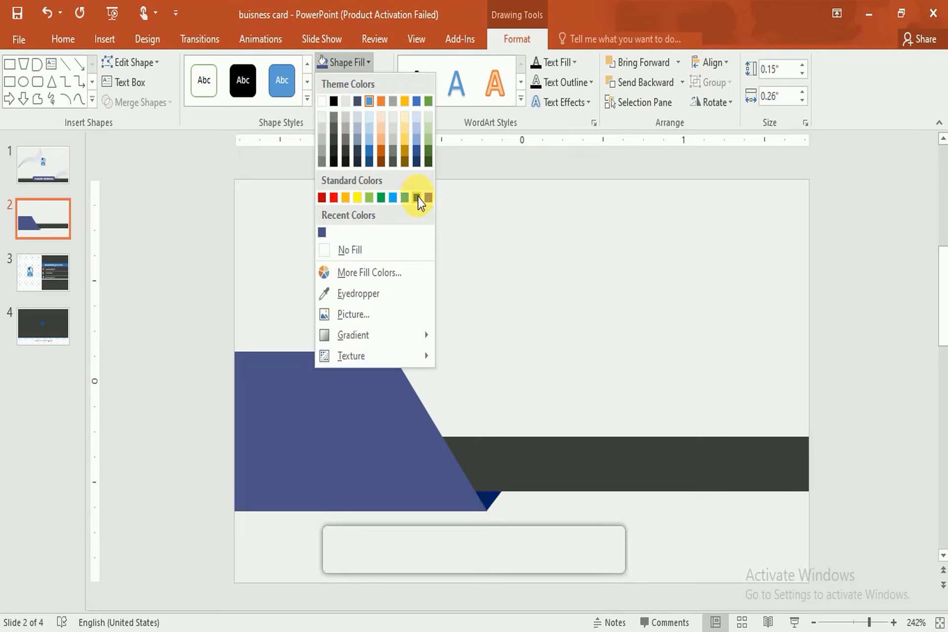
click(417, 198)
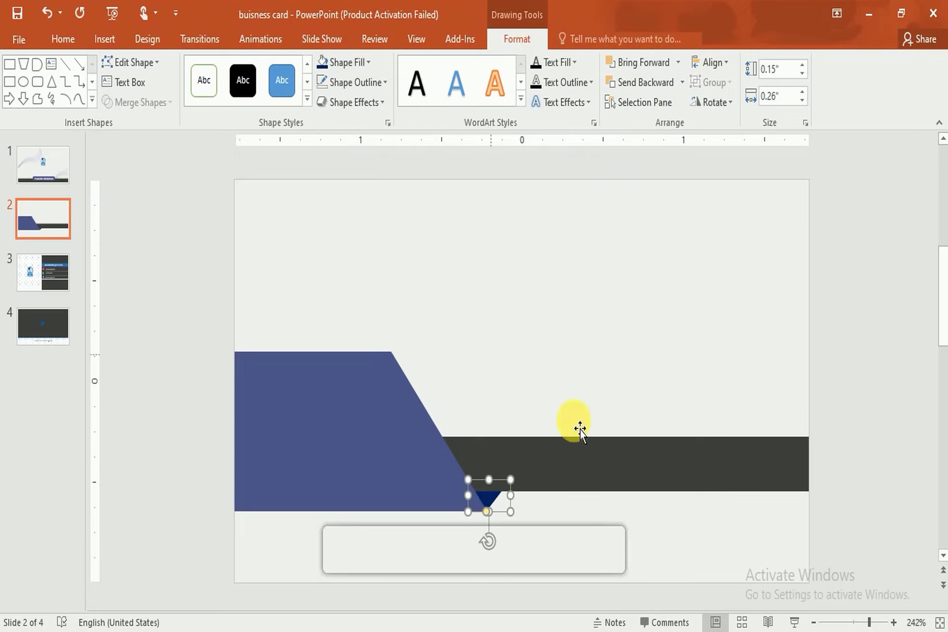
click(427, 333)
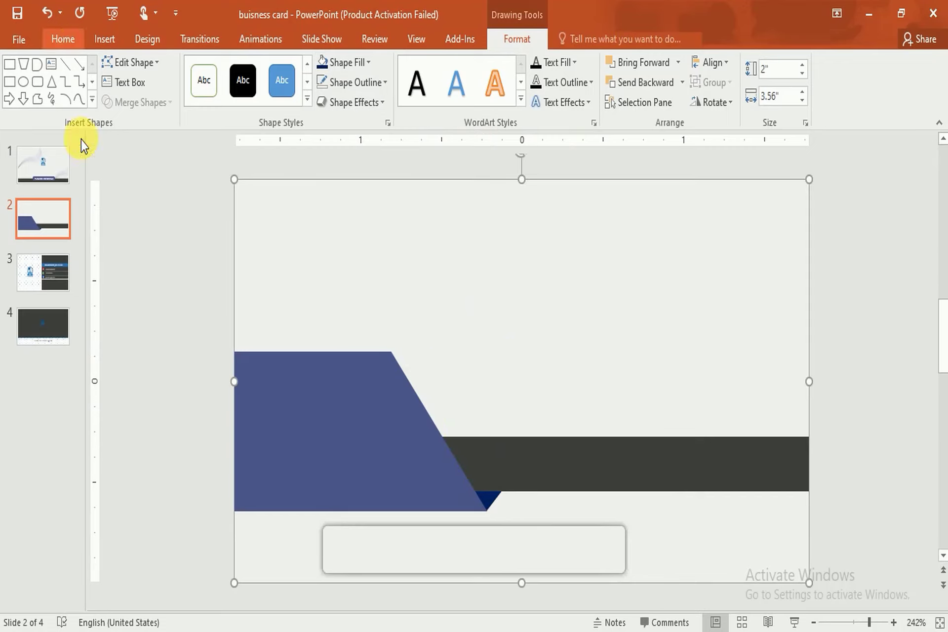
Copy the wave graphic from slide 1 and paste it at the top left of slide 2
click(25, 161)
click(36, 158)
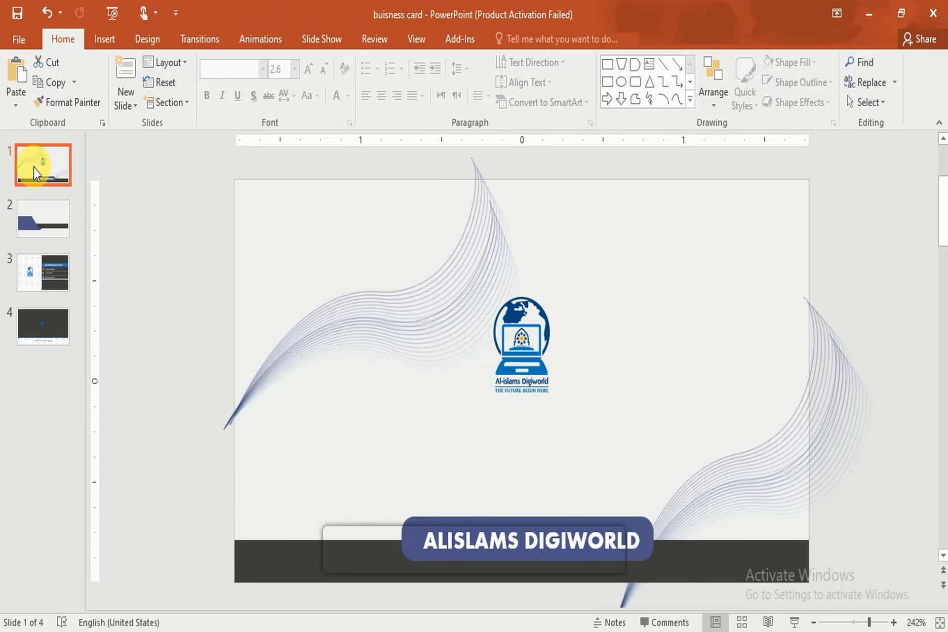
click(359, 340)
double_click(438, 353)
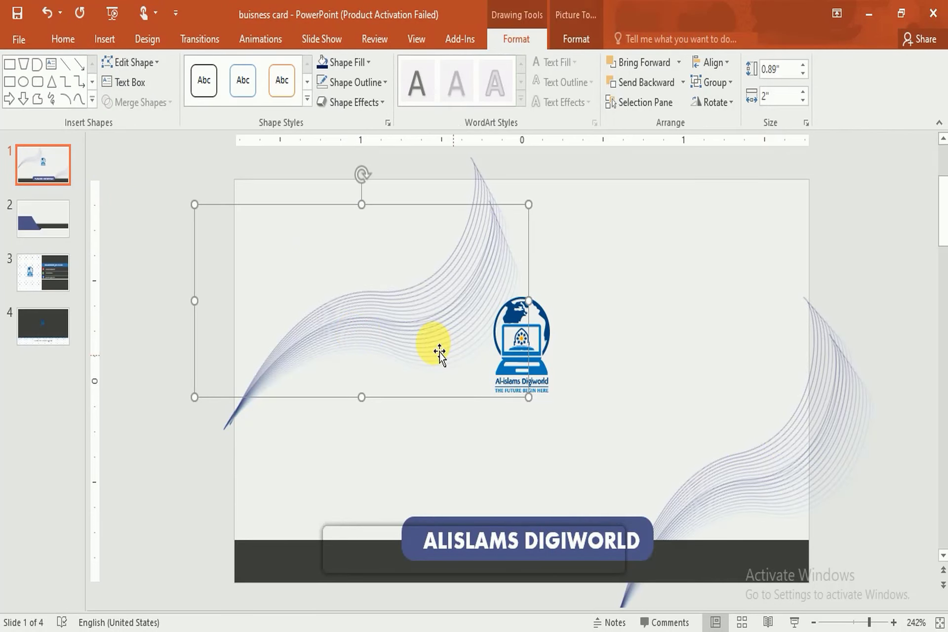
right_click(411, 341)
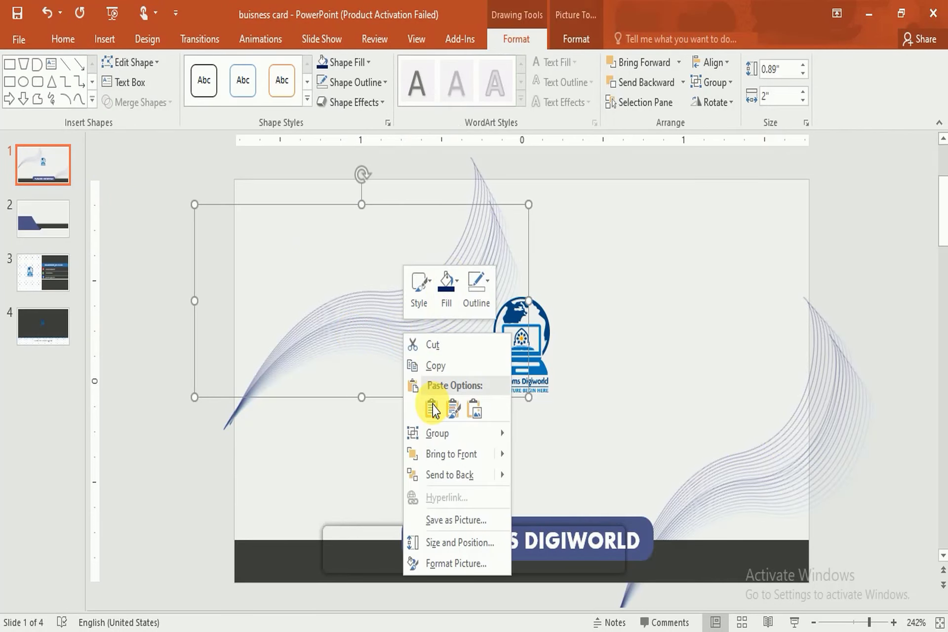
click(433, 374)
click(52, 223)
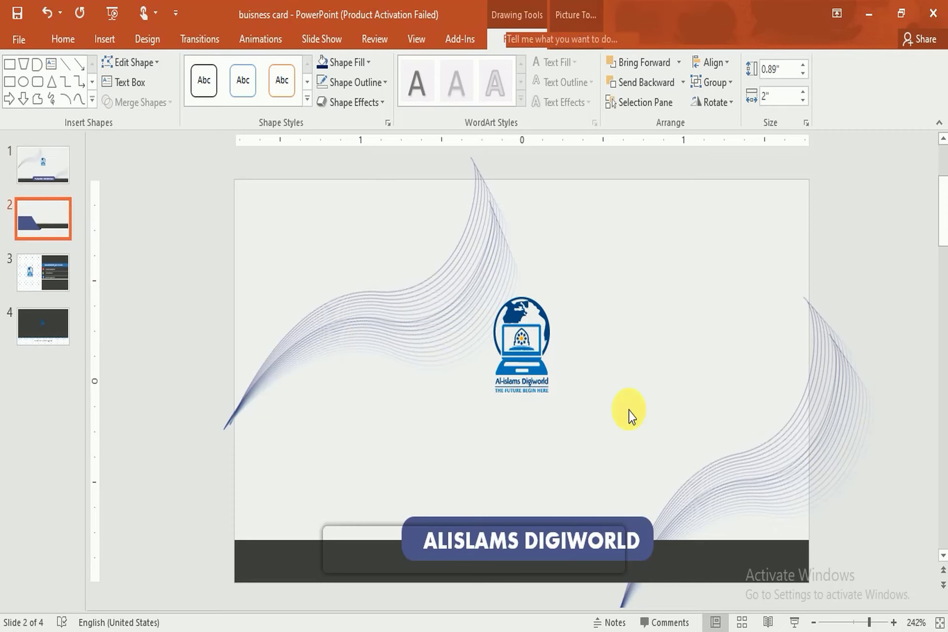
click(434, 290)
right_click(429, 291)
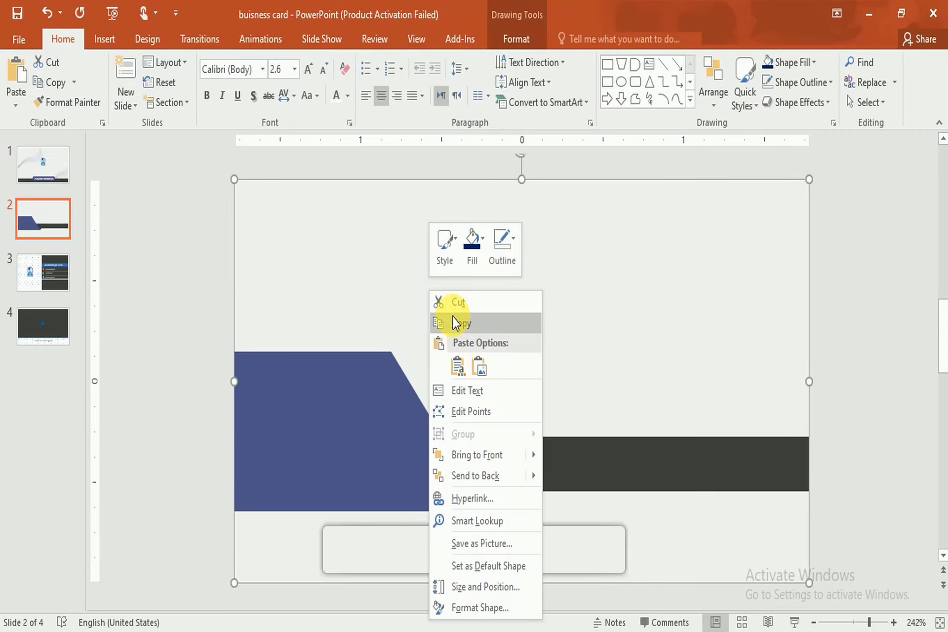
click(454, 360)
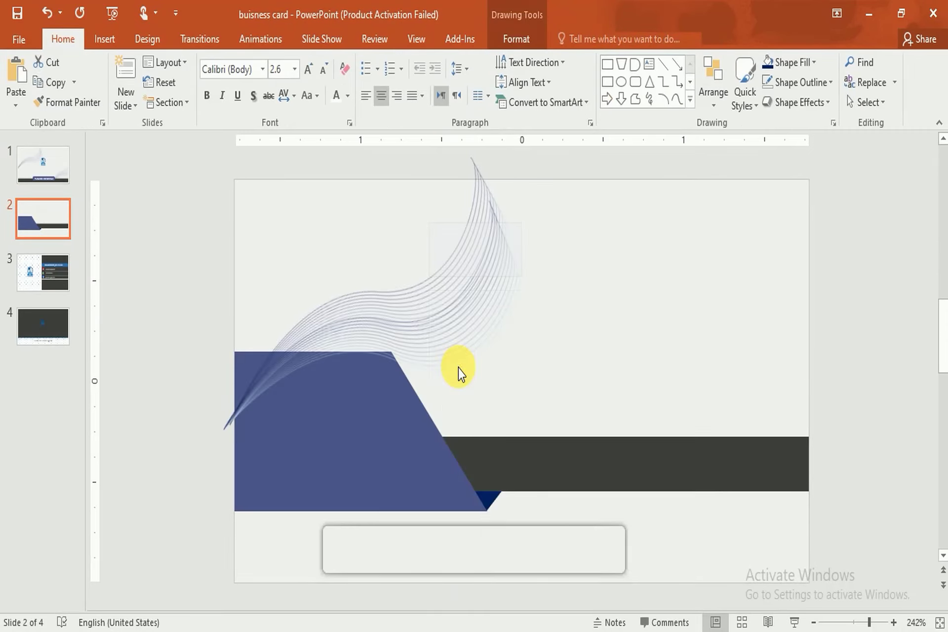
drag(428, 336, 415, 277)
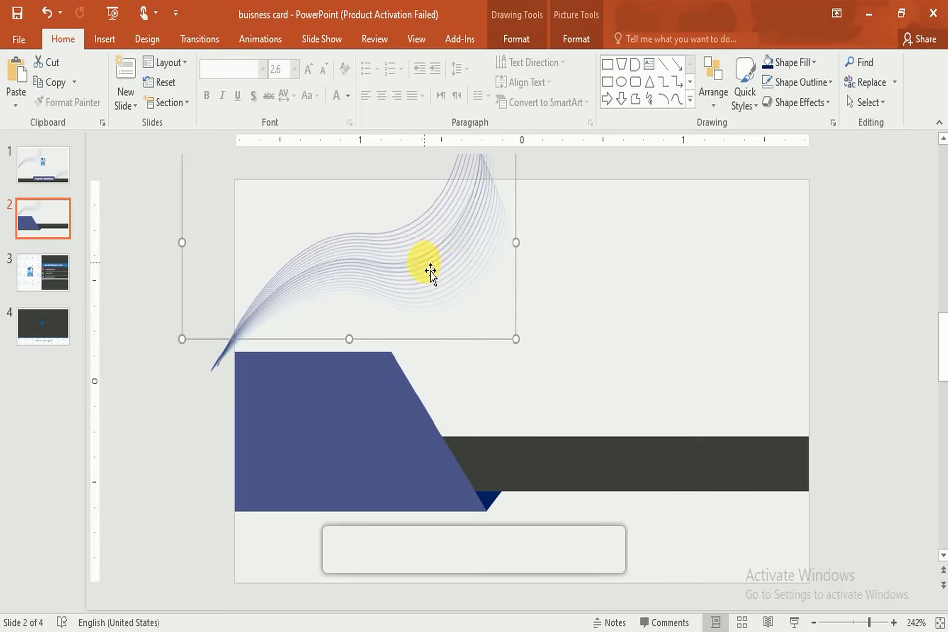
Duplicate the wave into the lower right corner and send it back behind the dark bar
mouse_move(430, 270)
mouse_down()
mouse_move(761, 467)
mouse_move(804, 546)
mouse_move(774, 554)
mouse_move(740, 538)
mouse_up()
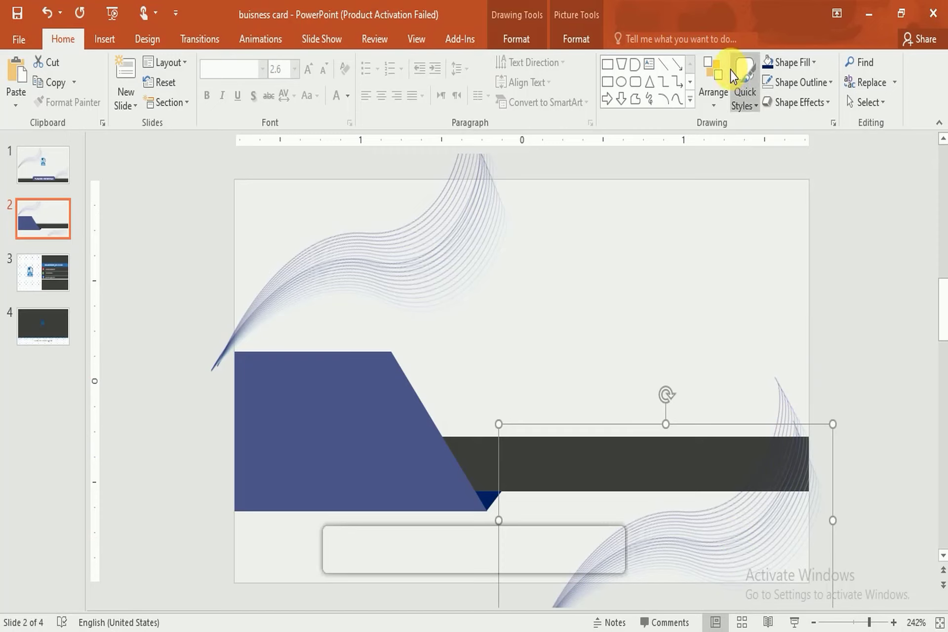
click(519, 35)
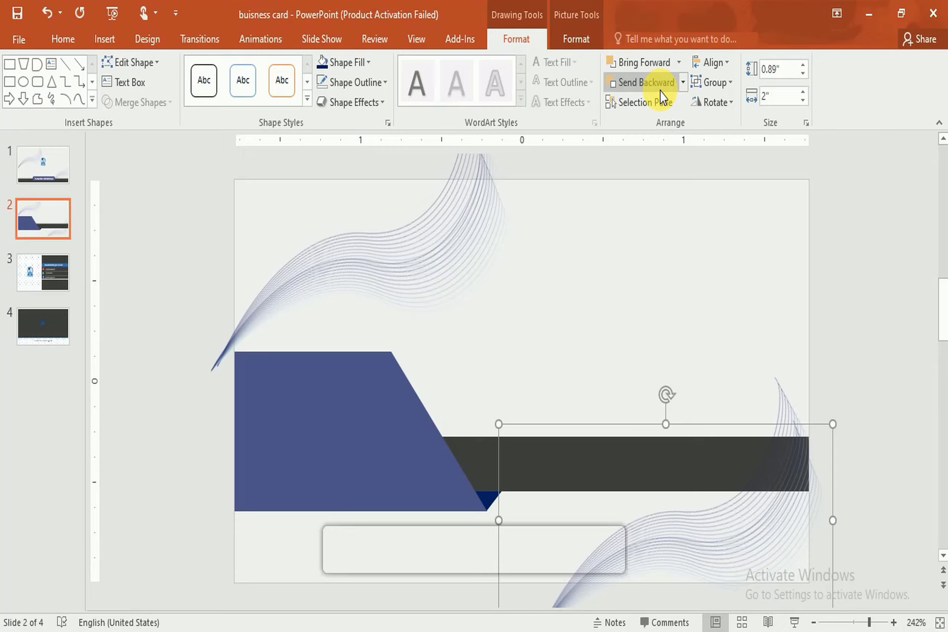
click(659, 90)
click(660, 91)
click(659, 91)
click(850, 308)
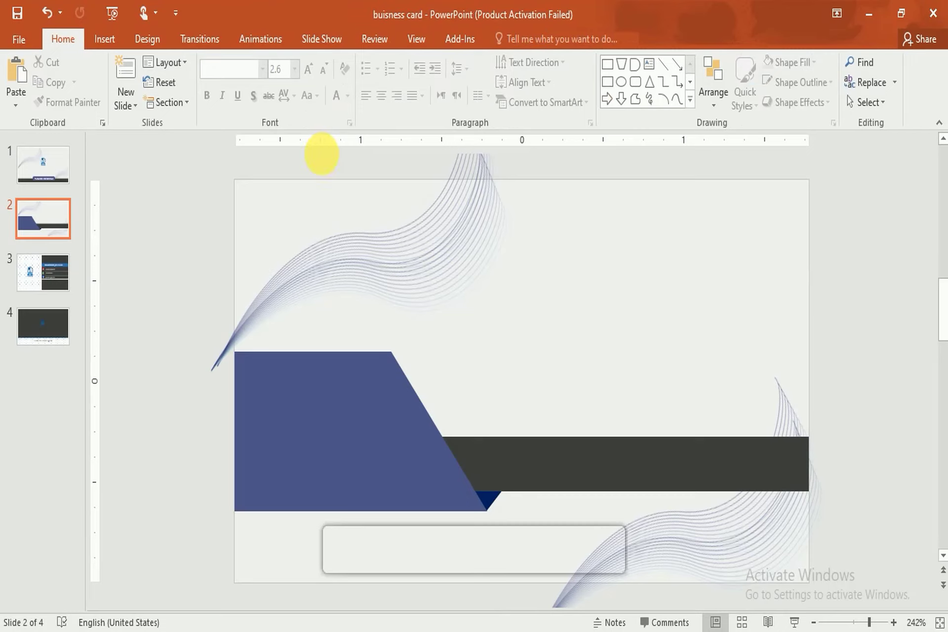
Copy the logo from slide 1 and paste it onto slide 2
click(74, 173)
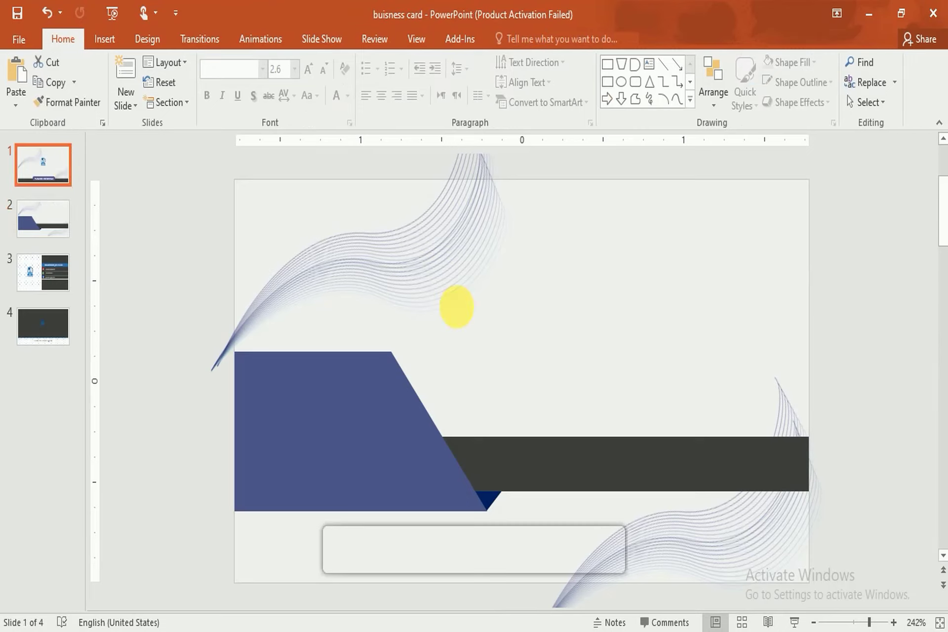
click(544, 364)
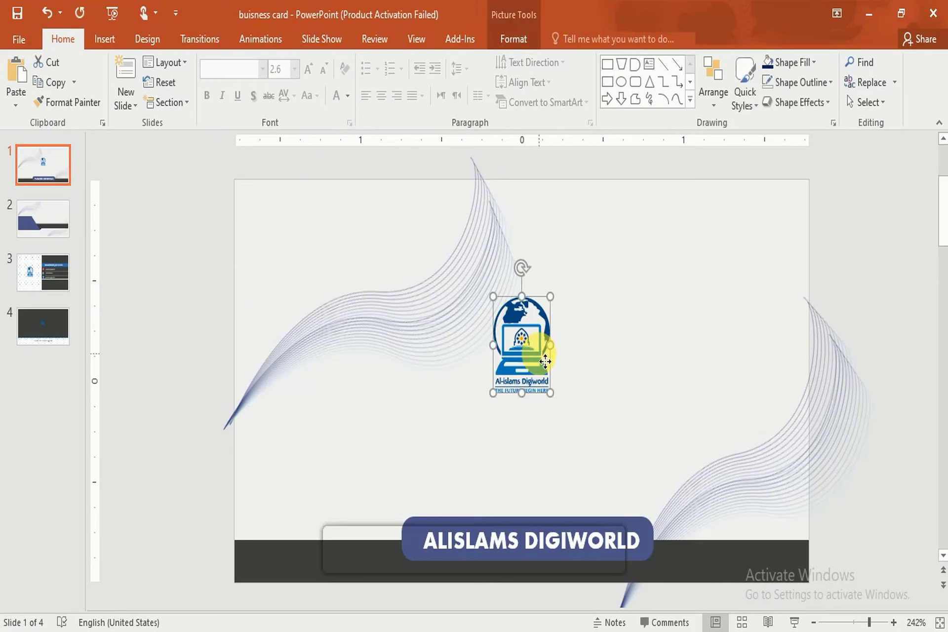
right_click(548, 322)
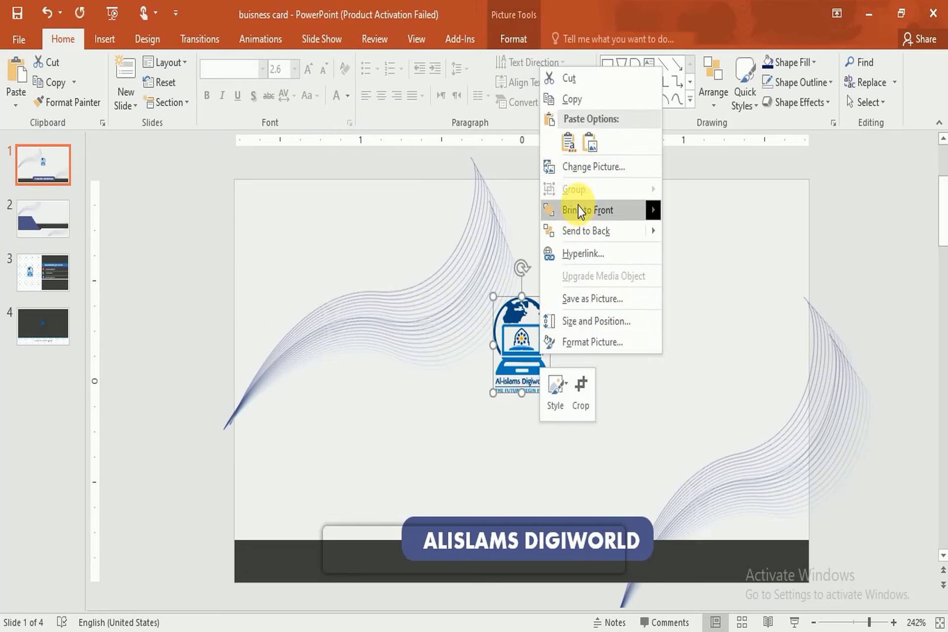
click(571, 100)
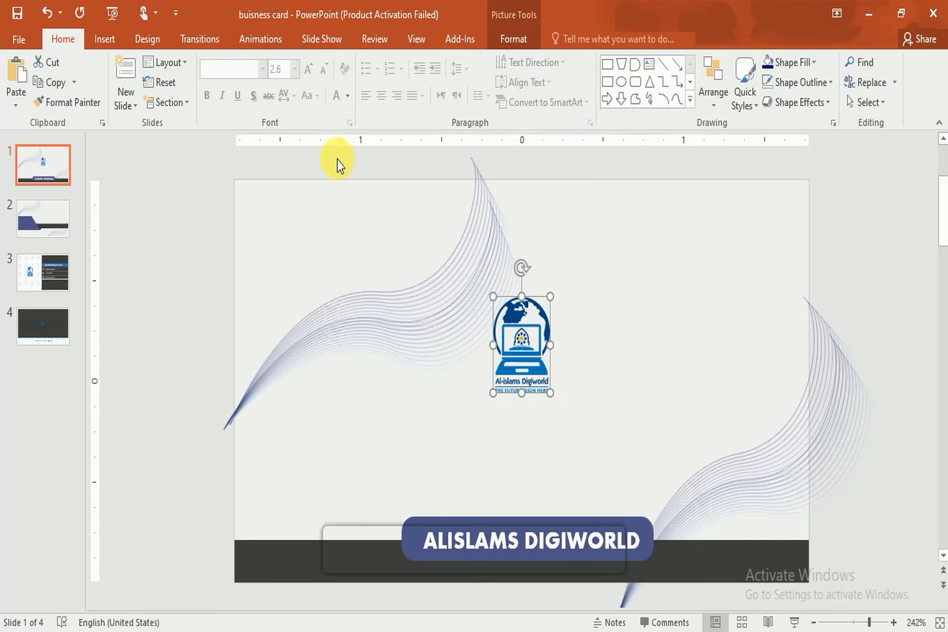
click(47, 225)
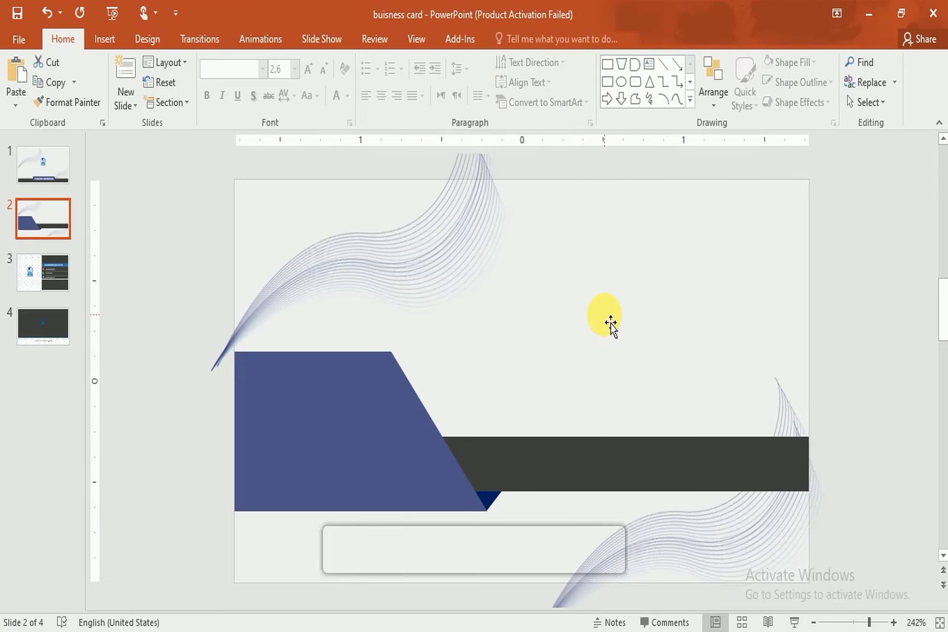
right_click(609, 321)
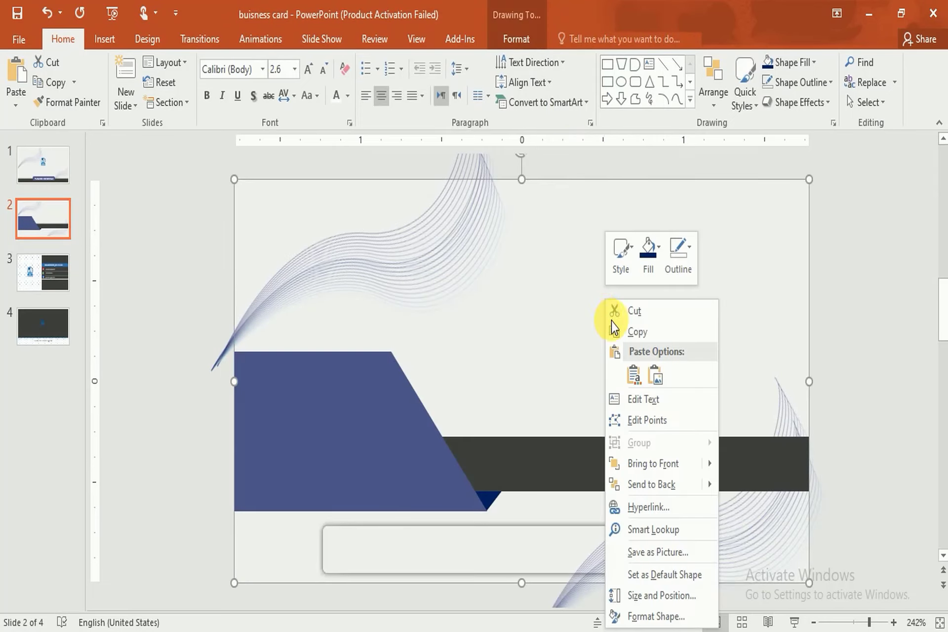
click(634, 376)
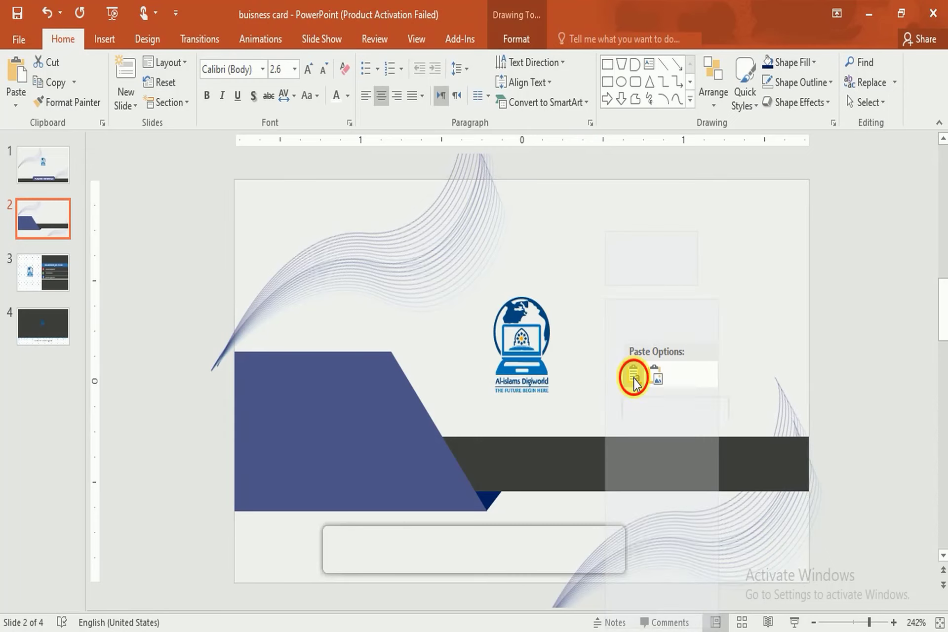
Shrink the pasted logo slightly and place it just above the dark bar
click(532, 375)
drag(526, 356, 562, 359)
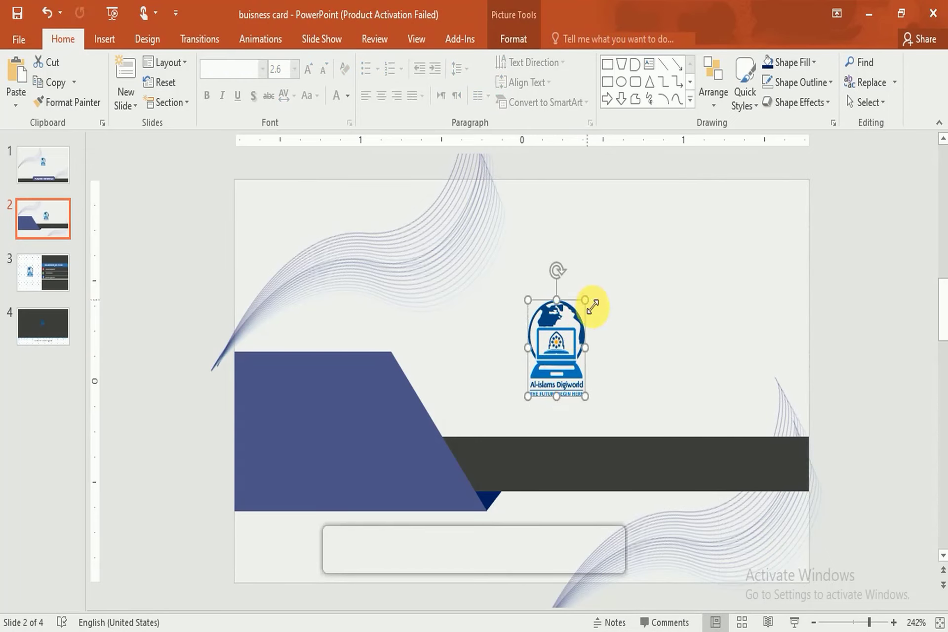
drag(585, 299, 577, 311)
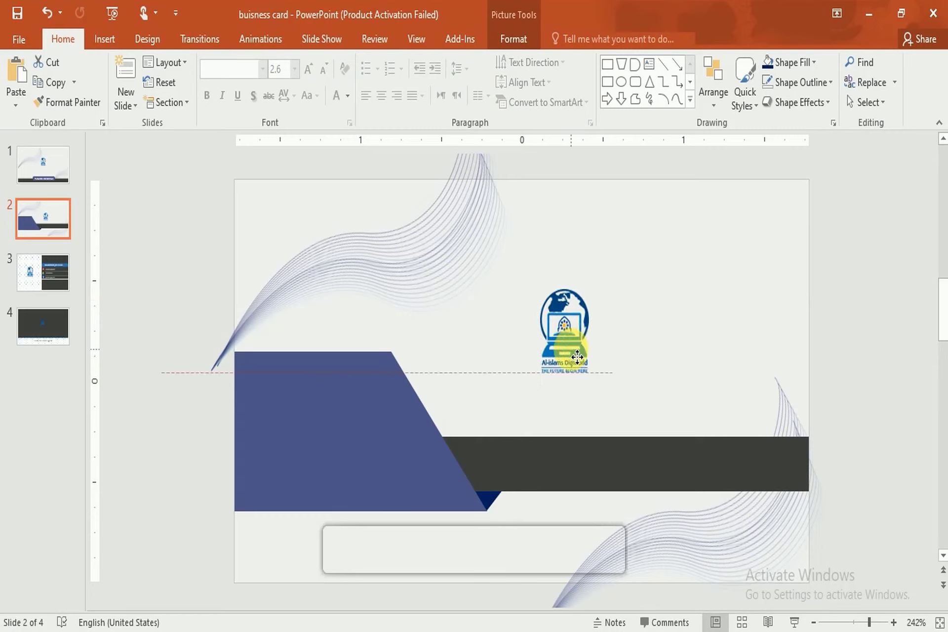
drag(560, 366, 572, 343)
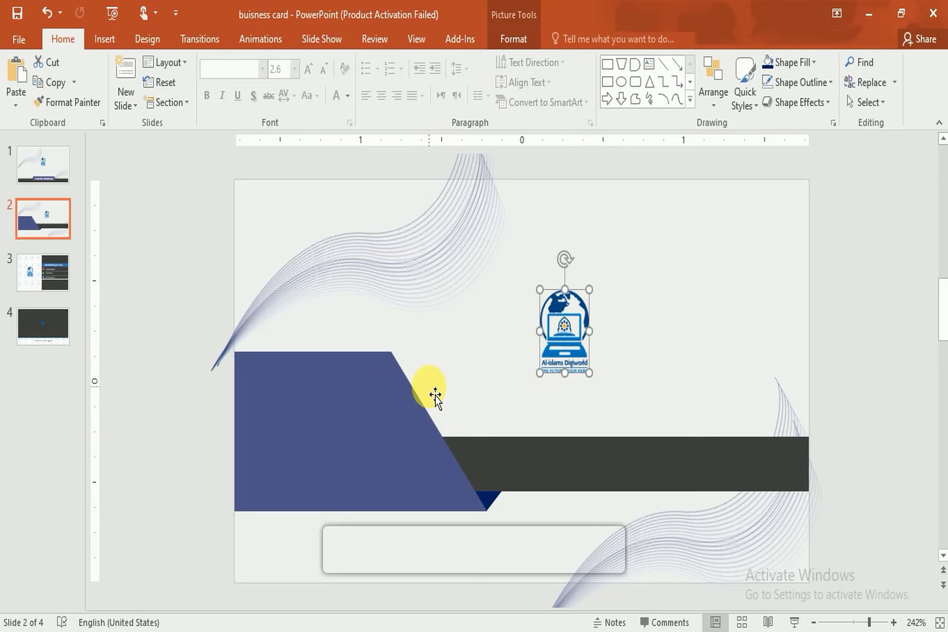
click(433, 415)
click(434, 425)
click(220, 416)
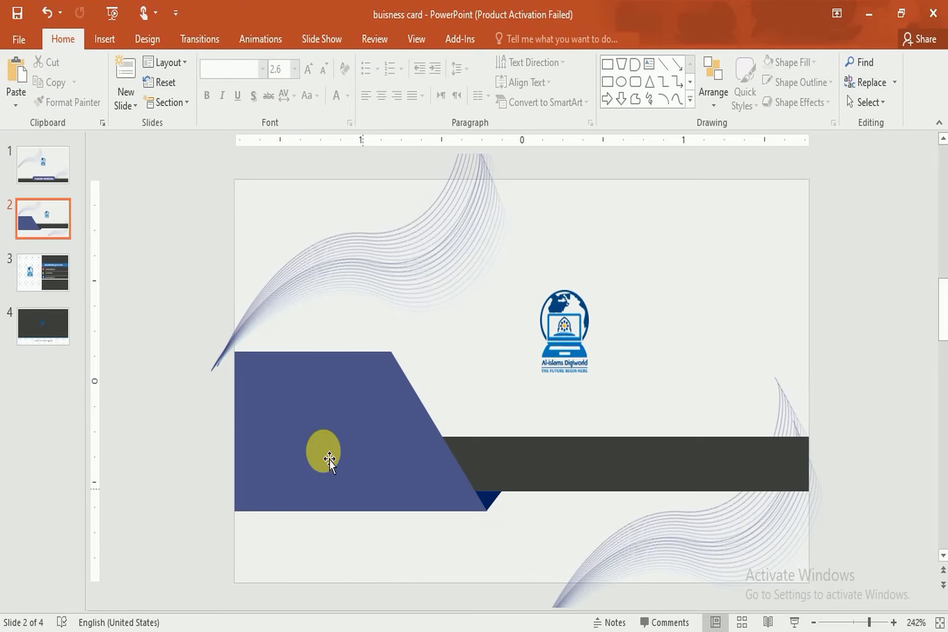
Insert Facebook-logo, whatsapp-logo-1 and 174855 from the png images folder together
click(103, 39)
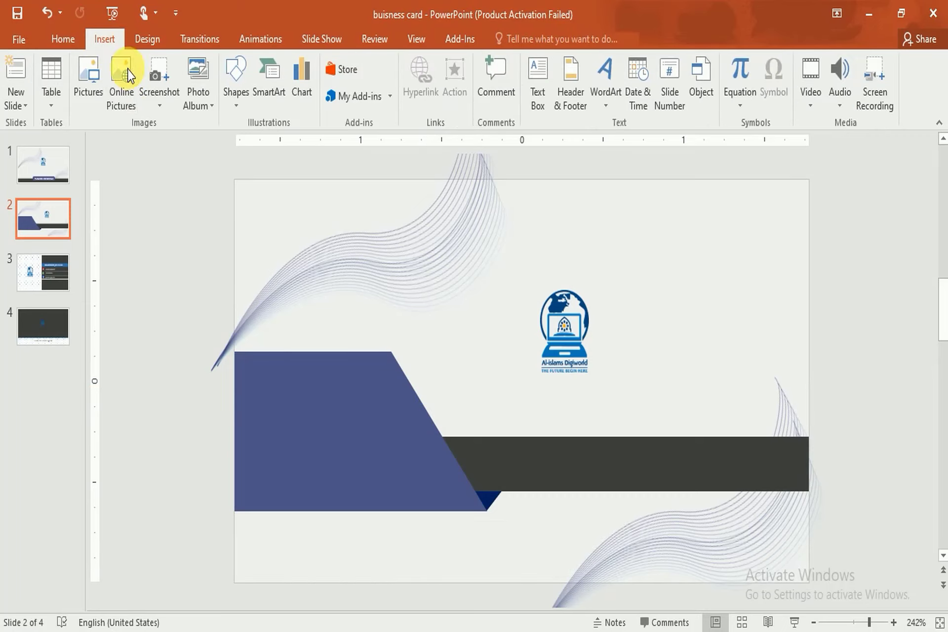
click(83, 95)
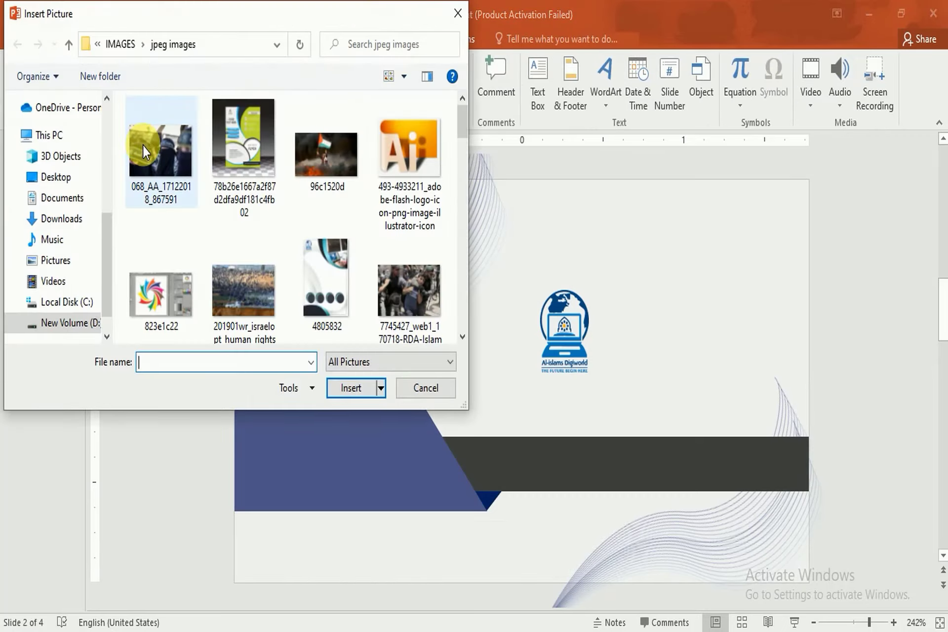
click(121, 45)
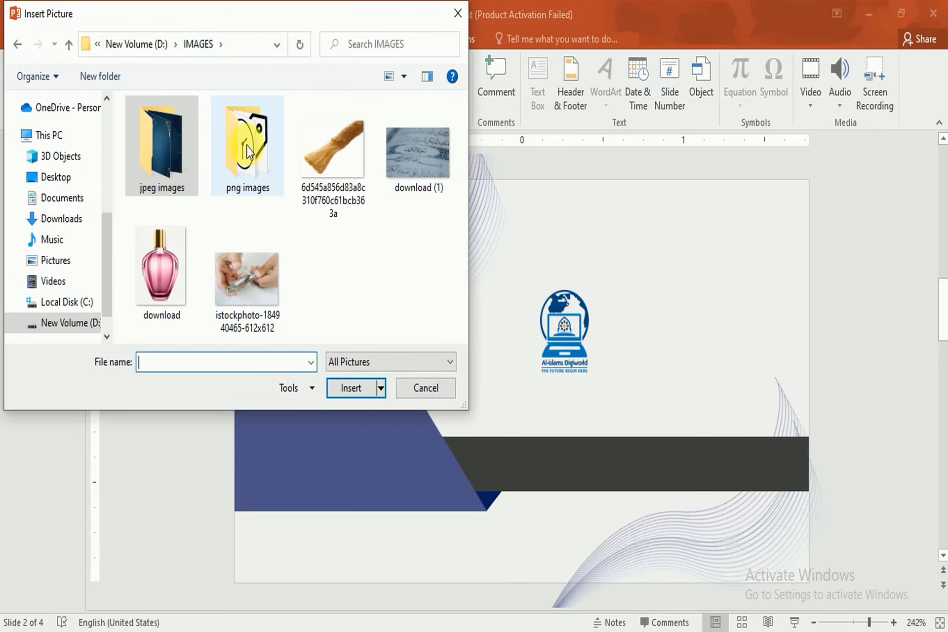
double_click(246, 146)
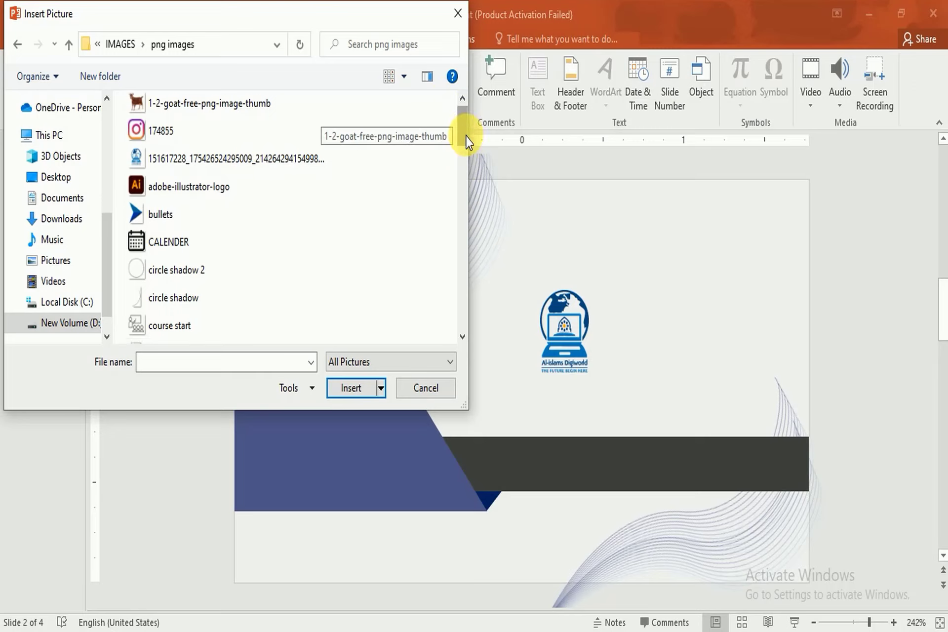
drag(461, 142, 463, 181)
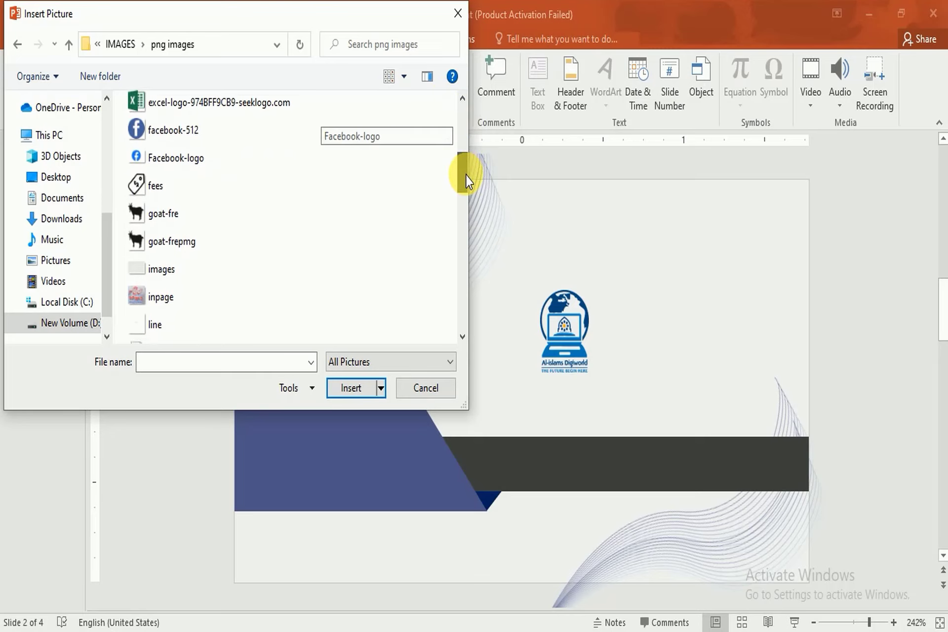
click(248, 157)
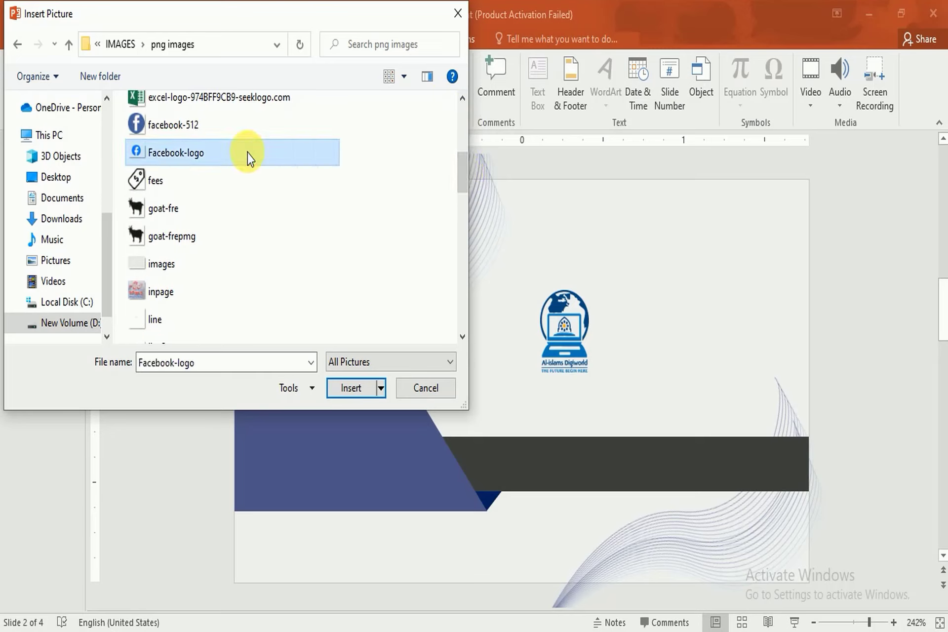
drag(462, 173, 461, 304)
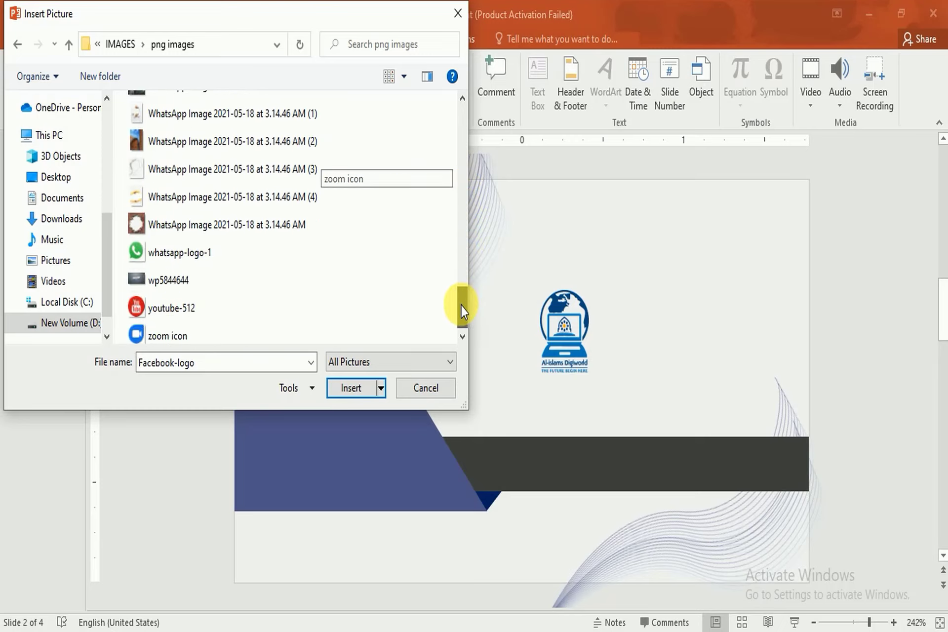
ctrl+click(157, 245)
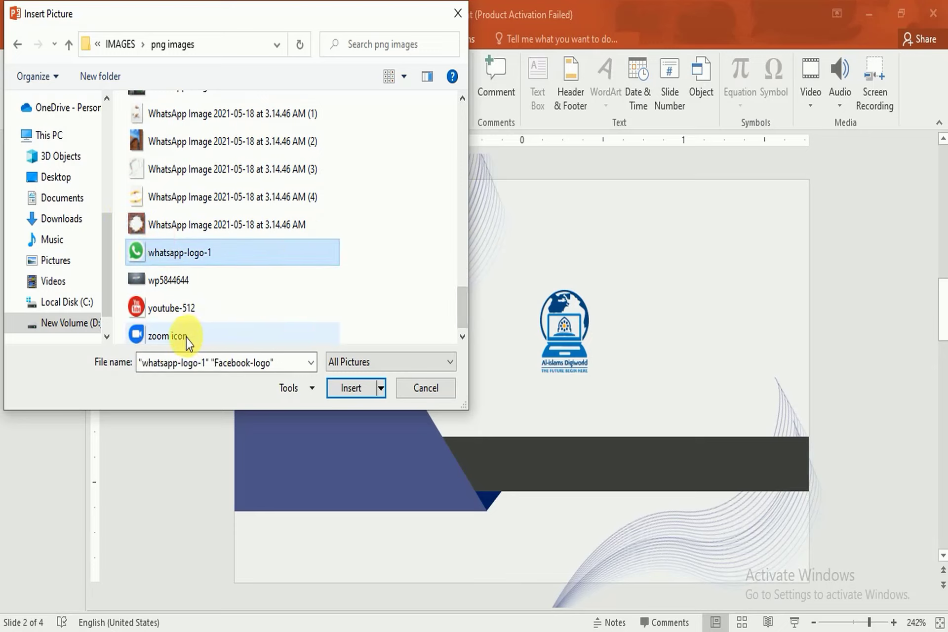
scroll(463, 309, down, 1)
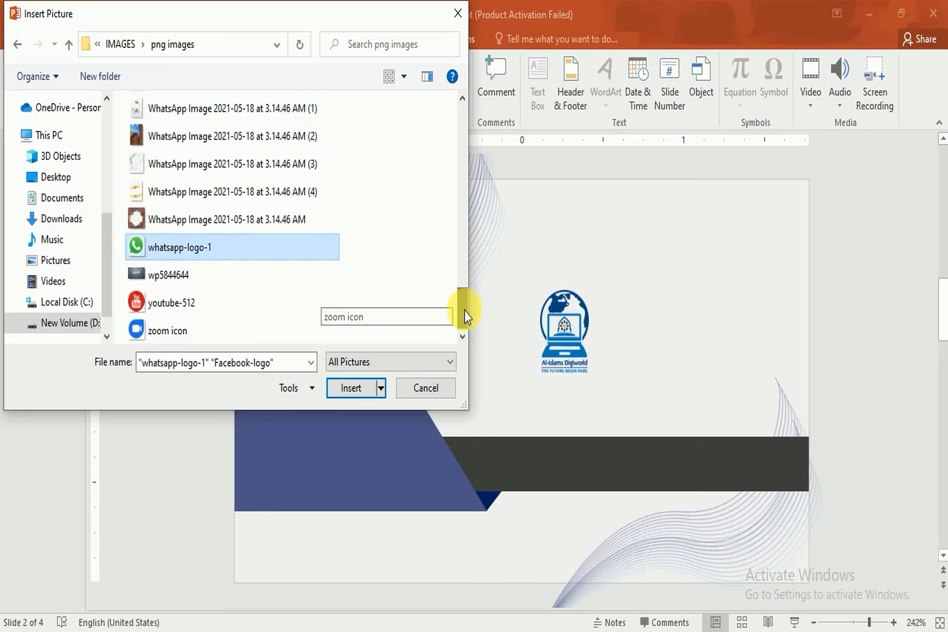
drag(463, 312, 464, 242)
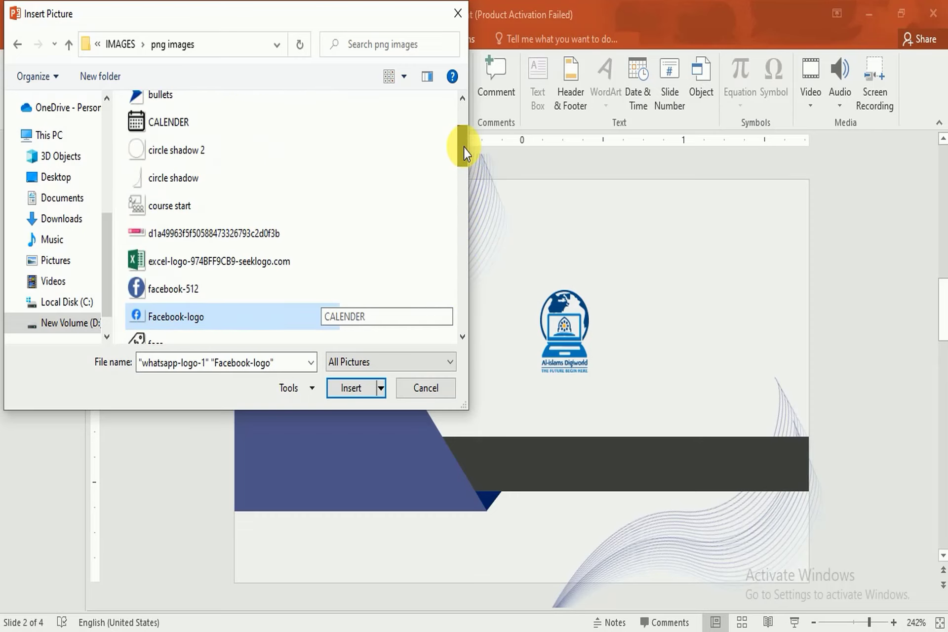
drag(463, 242, 461, 122)
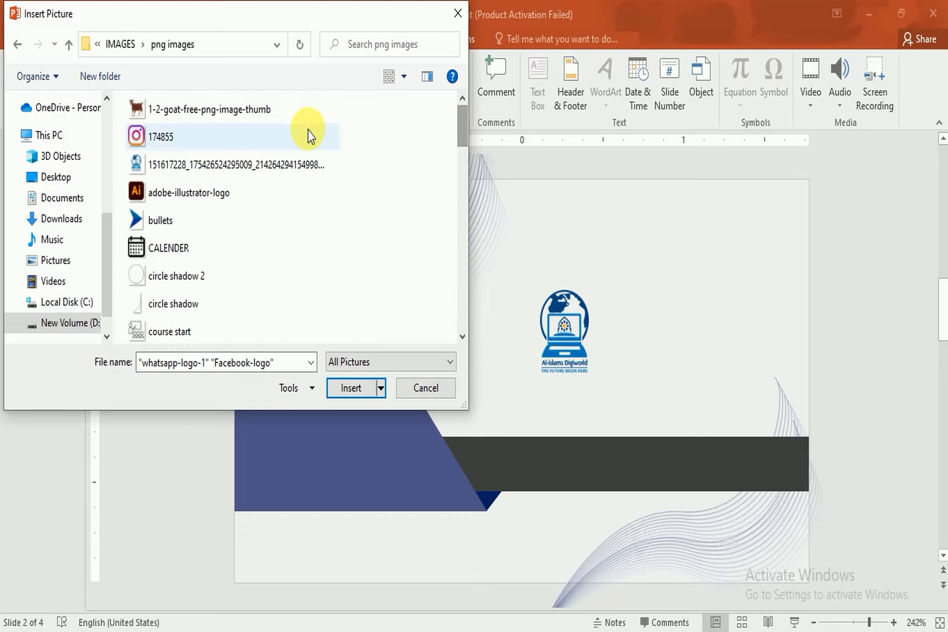
ctrl+click(232, 142)
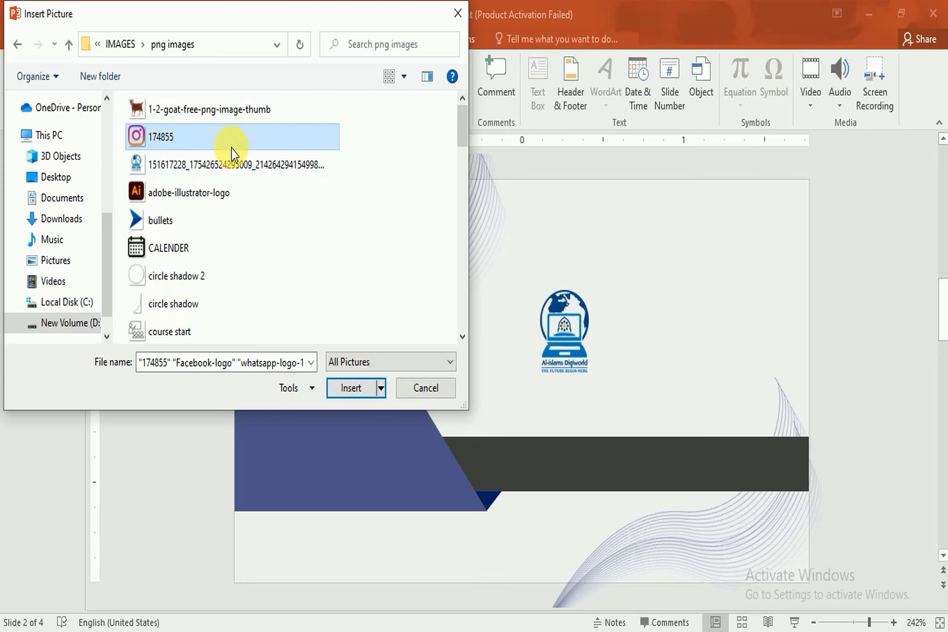
click(346, 388)
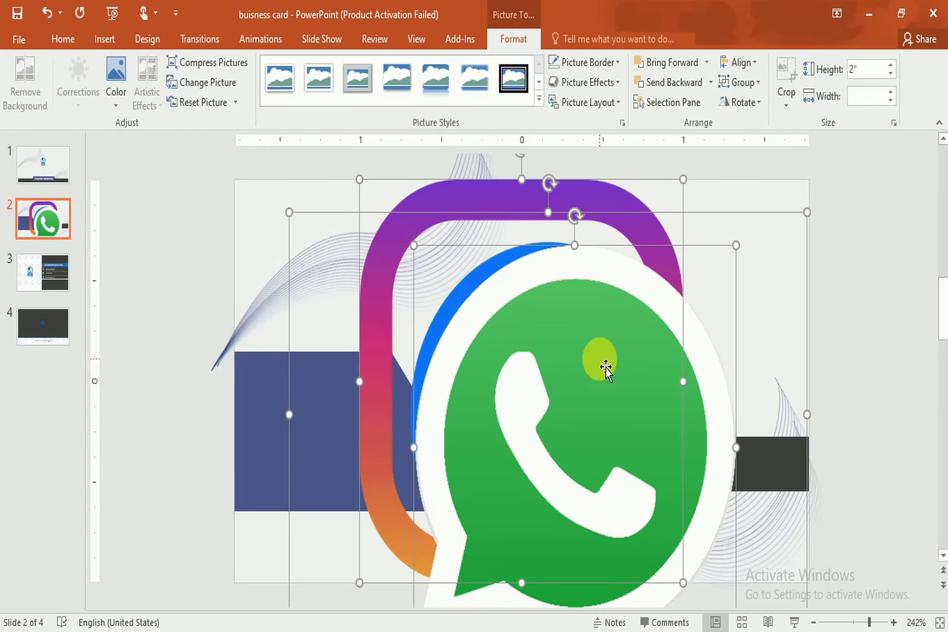
Shrink the WhatsApp logo to a tiny icon and place it on the navy panel
drag(608, 370, 752, 296)
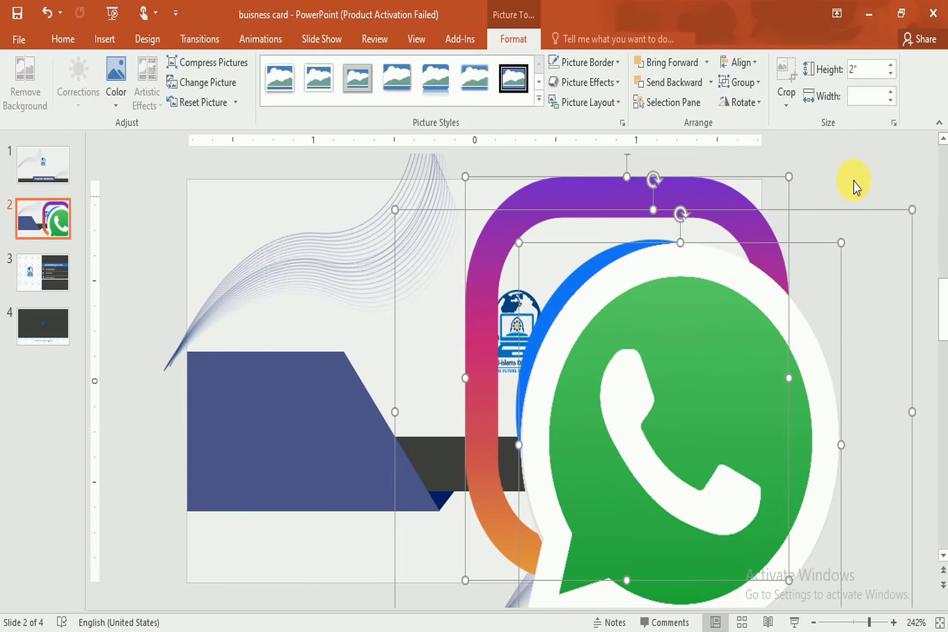
click(853, 183)
click(748, 341)
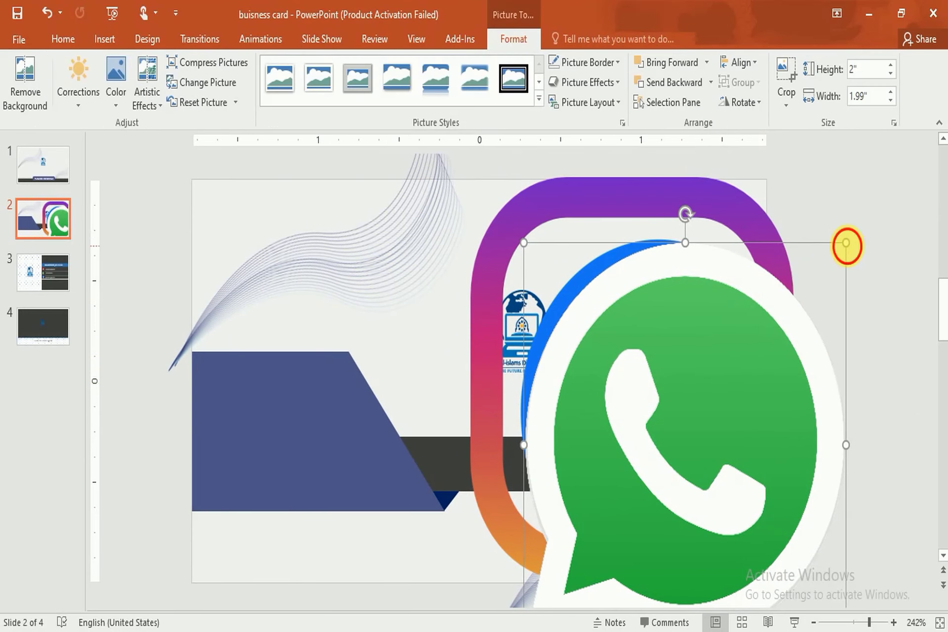
drag(846, 245, 635, 536)
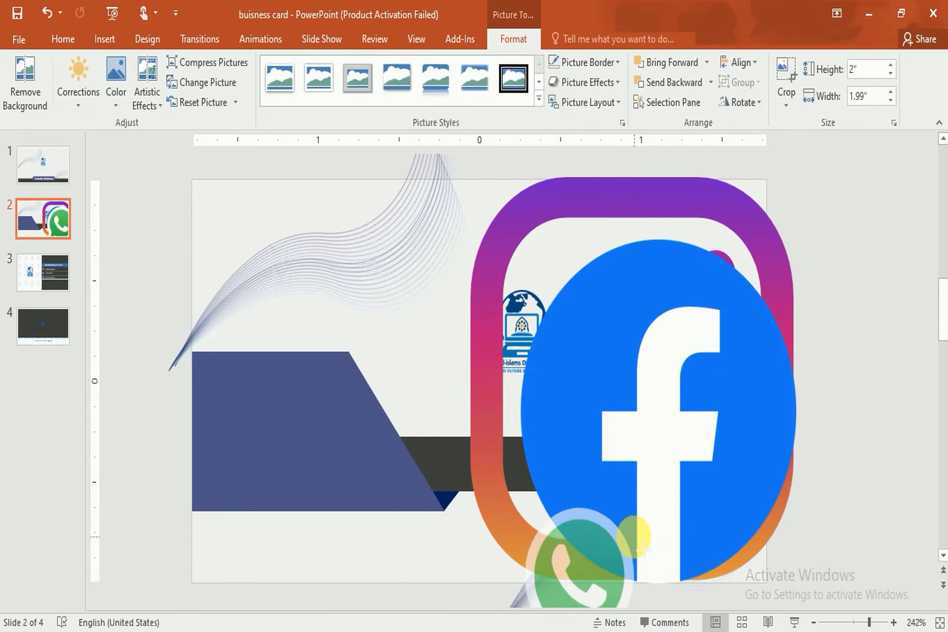
mouse_move(635, 537)
mouse_down()
mouse_move(571, 570)
mouse_move(141, 370)
mouse_move(249, 397)
mouse_up()
drag(292, 352, 229, 435)
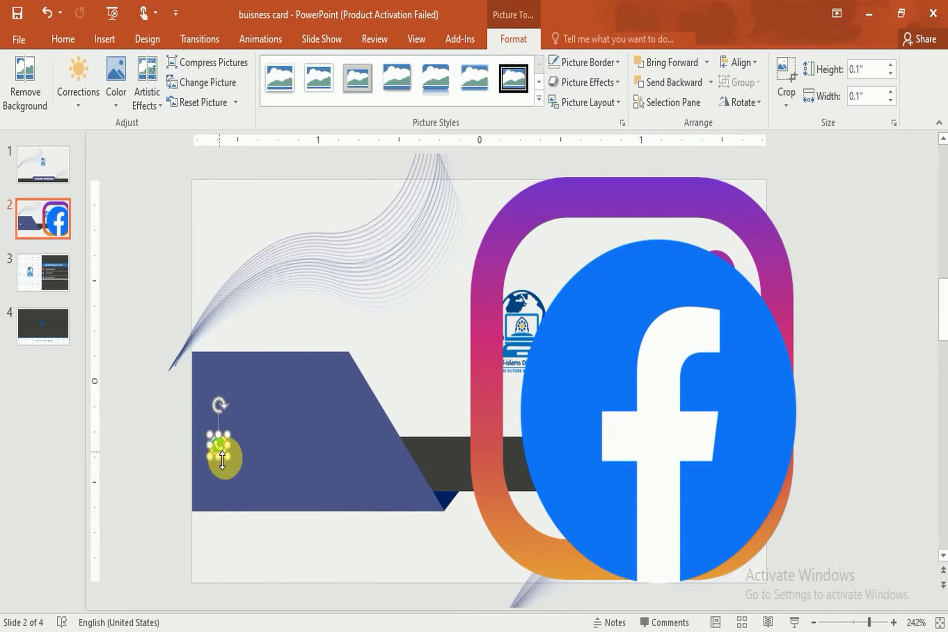
drag(218, 444, 228, 377)
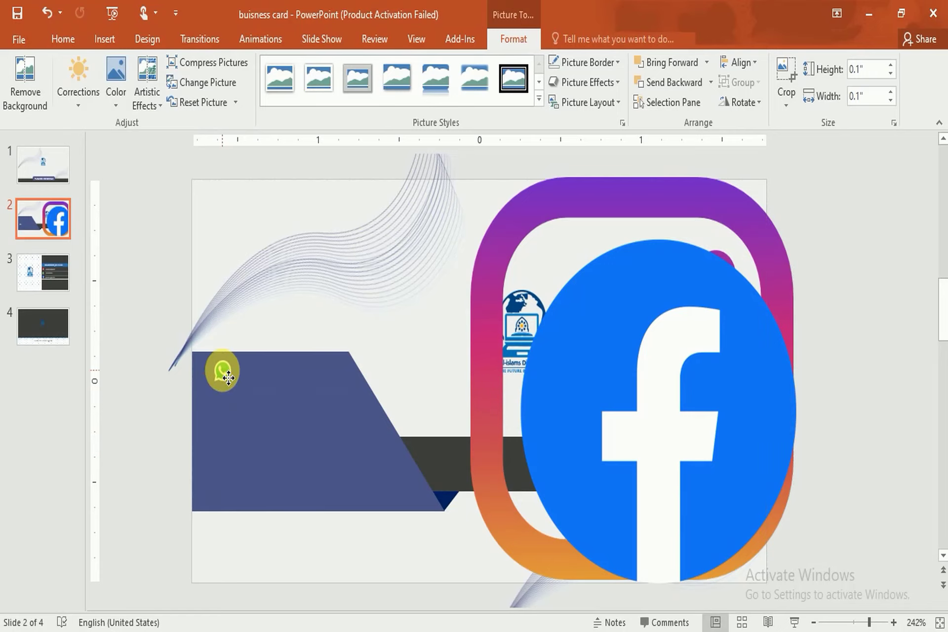
Shrink the Facebook and Instagram logos to small icons stacked below WhatsApp
click(613, 372)
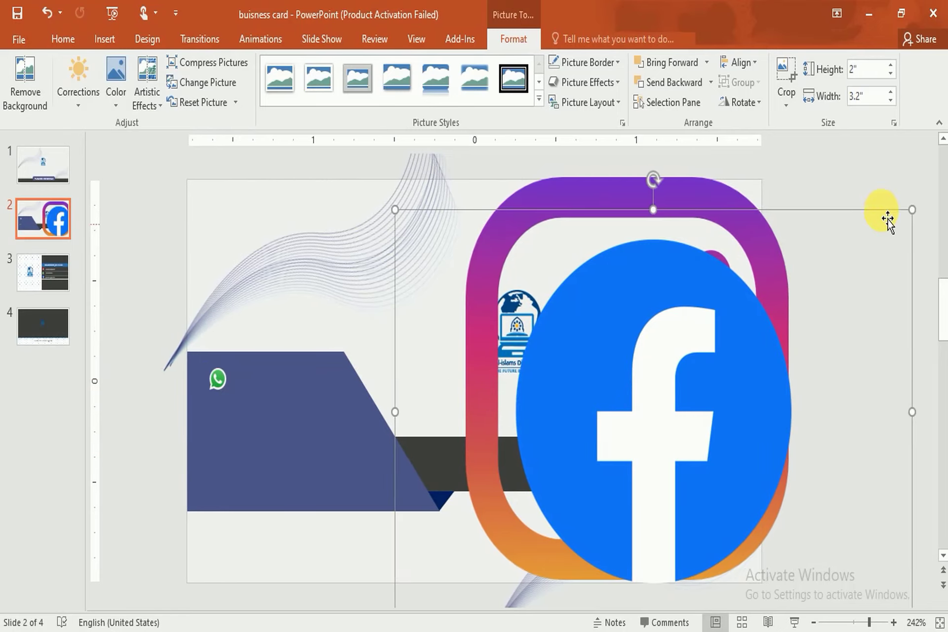
mouse_move(912, 210)
mouse_down()
mouse_move(771, 402)
mouse_move(602, 517)
mouse_move(528, 560)
mouse_move(447, 588)
mouse_move(408, 571)
mouse_move(277, 439)
mouse_move(307, 430)
mouse_move(298, 420)
mouse_move(261, 421)
mouse_move(285, 411)
mouse_move(267, 421)
mouse_move(277, 422)
mouse_up()
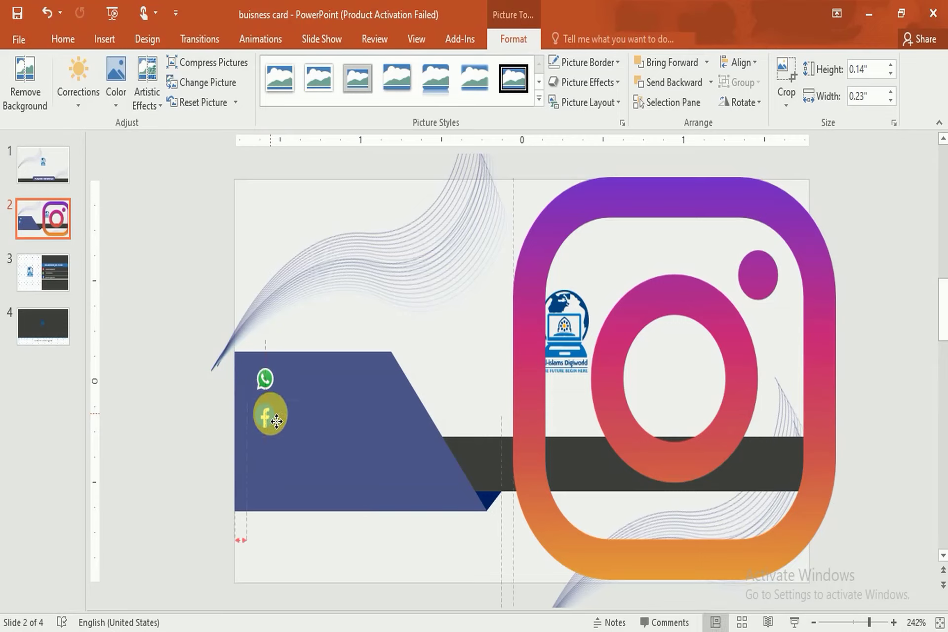
drag(274, 419, 271, 420)
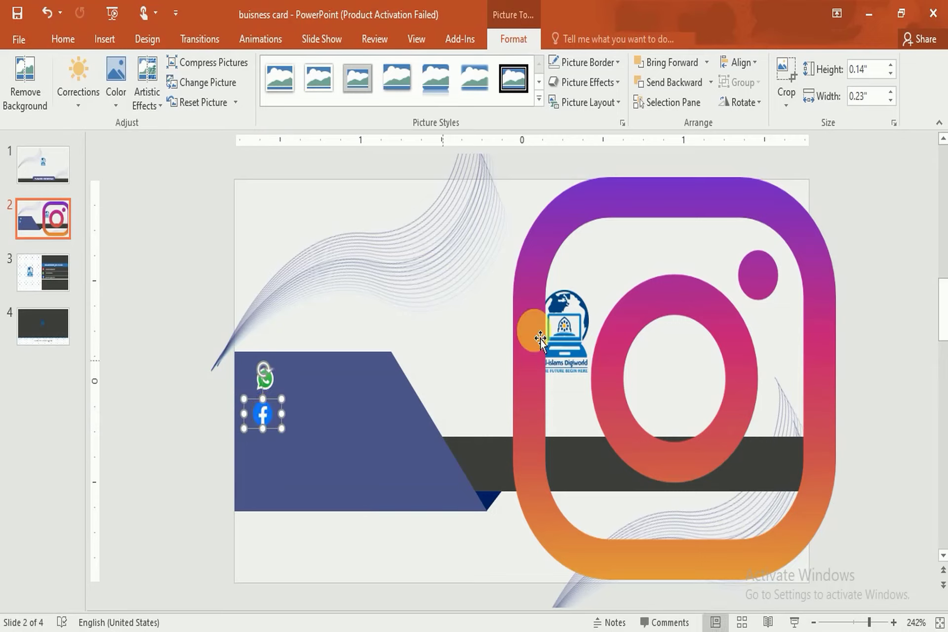
click(652, 195)
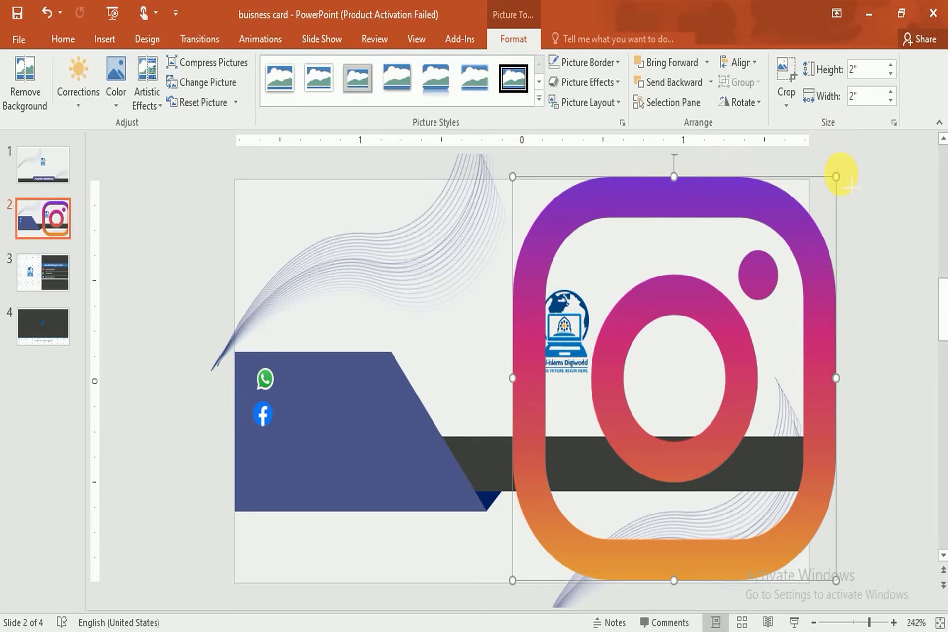
drag(835, 176, 530, 563)
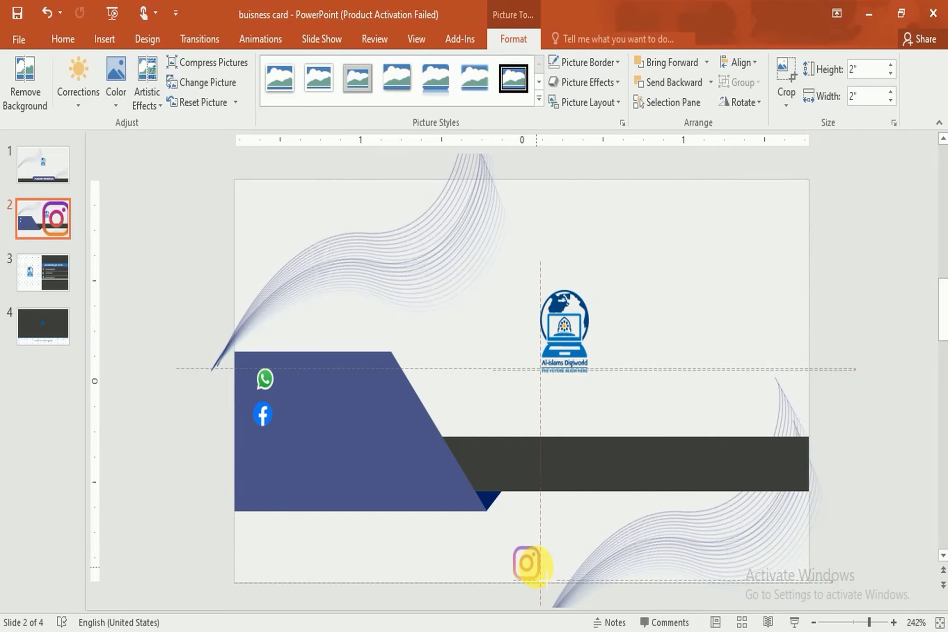
mouse_move(543, 577)
mouse_down()
mouse_move(533, 591)
mouse_move(528, 565)
mouse_move(271, 471)
mouse_move(275, 459)
mouse_up()
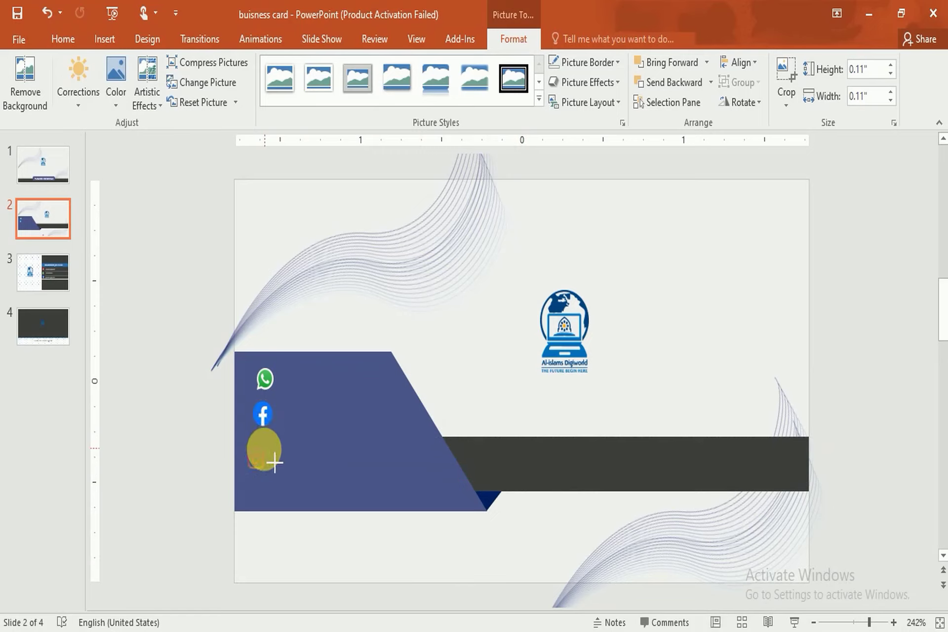
drag(274, 464, 264, 472)
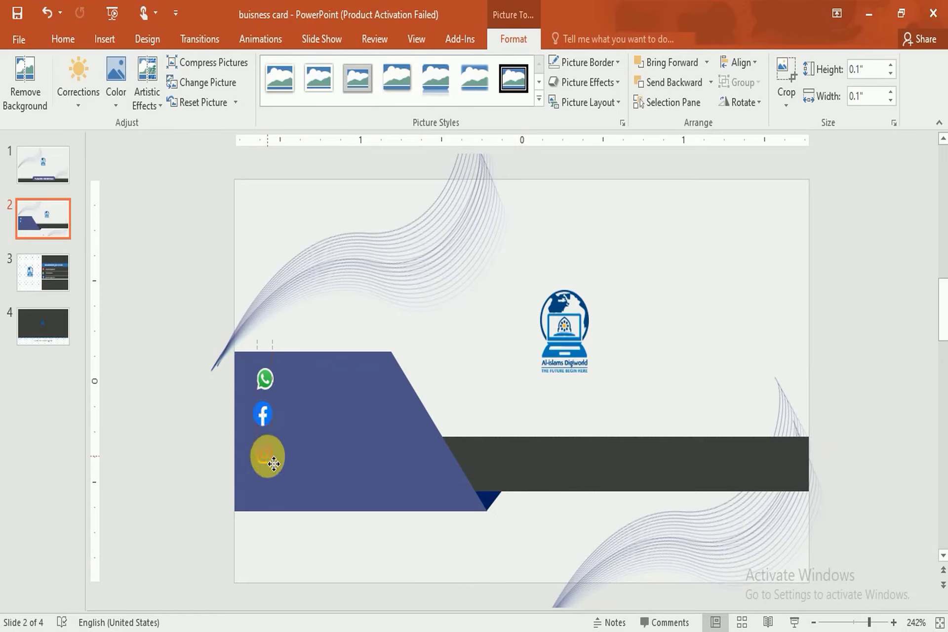
Adjust the three icons so they line up with even vertical spacing
click(269, 423)
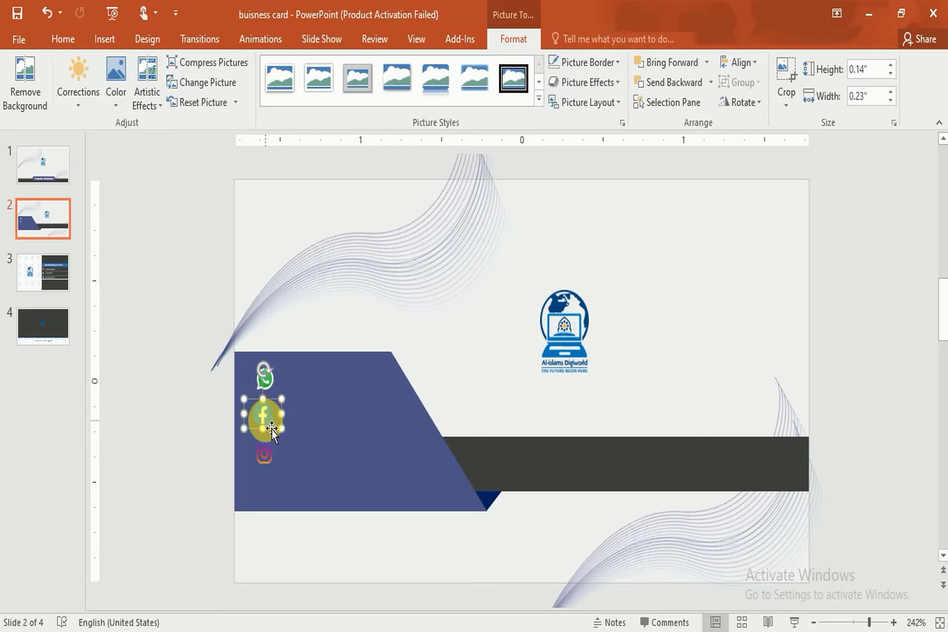
drag(272, 428, 270, 425)
click(271, 381)
click(268, 388)
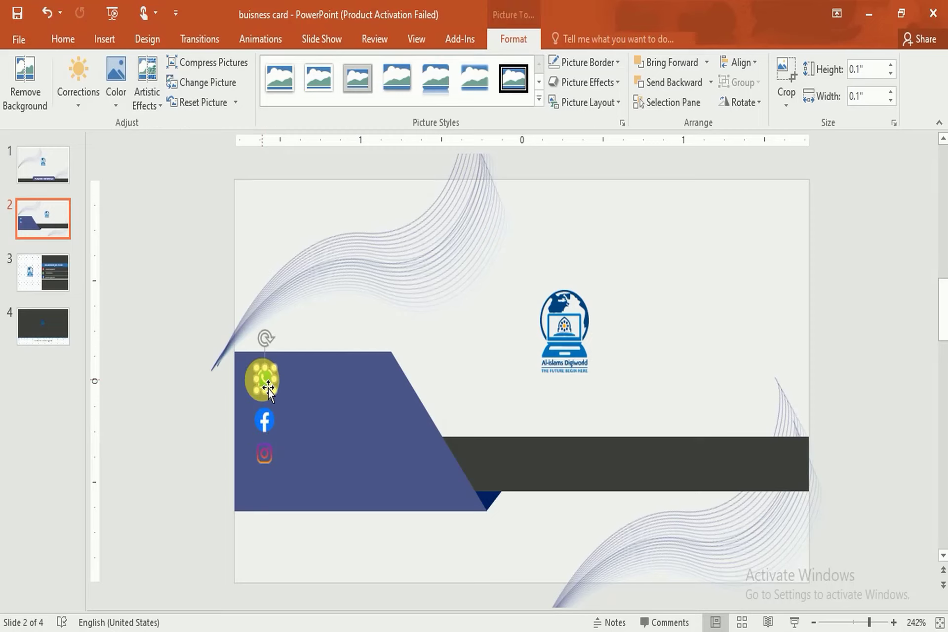
drag(268, 387, 270, 394)
click(267, 458)
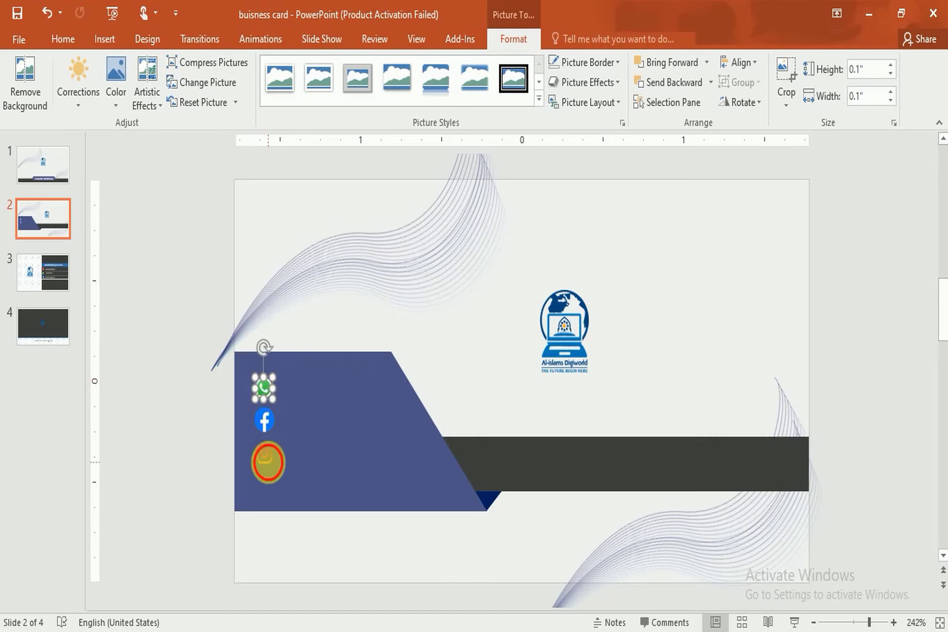
drag(274, 466, 274, 479)
click(272, 429)
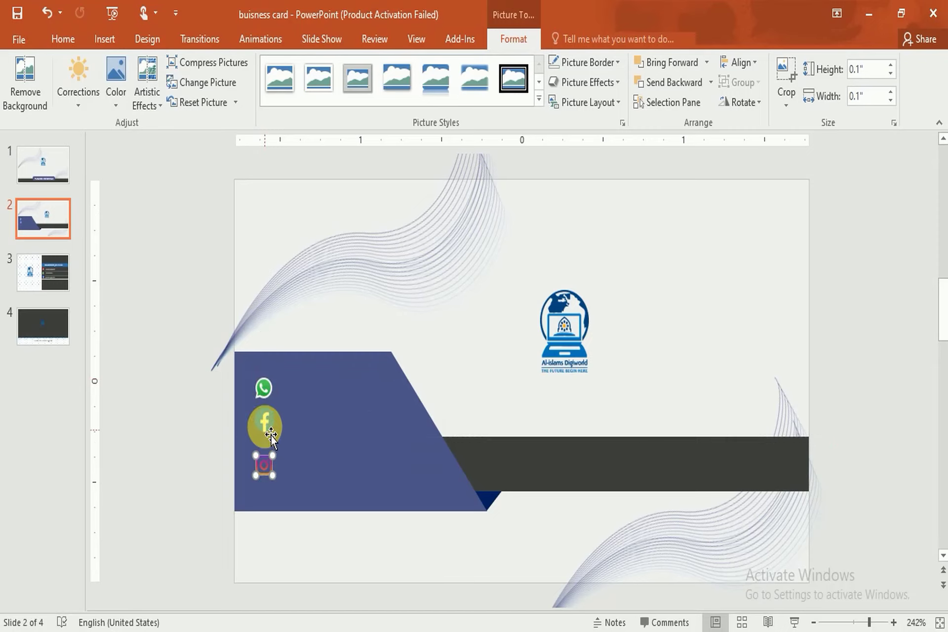
drag(273, 429, 273, 437)
click(273, 393)
drag(271, 395, 271, 406)
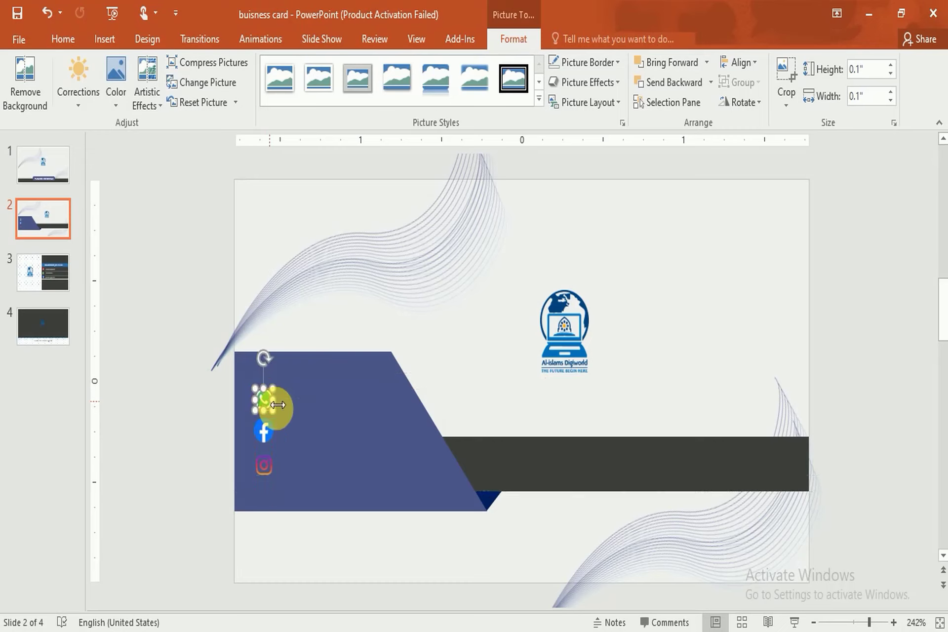
click(207, 328)
Add a text box beside the WhatsApp icon with the phone number, white, size 5, on one line
click(140, 228)
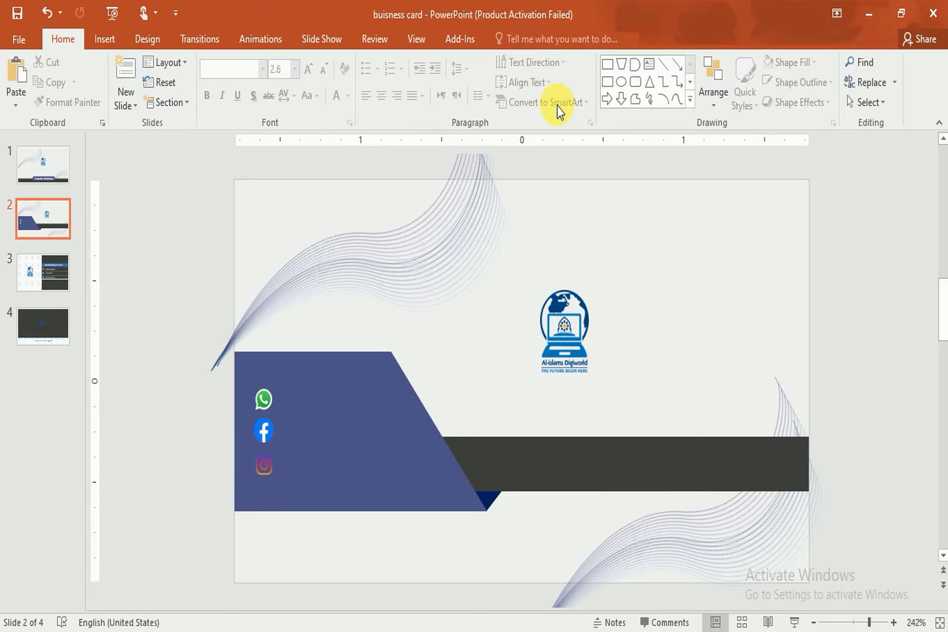
click(649, 62)
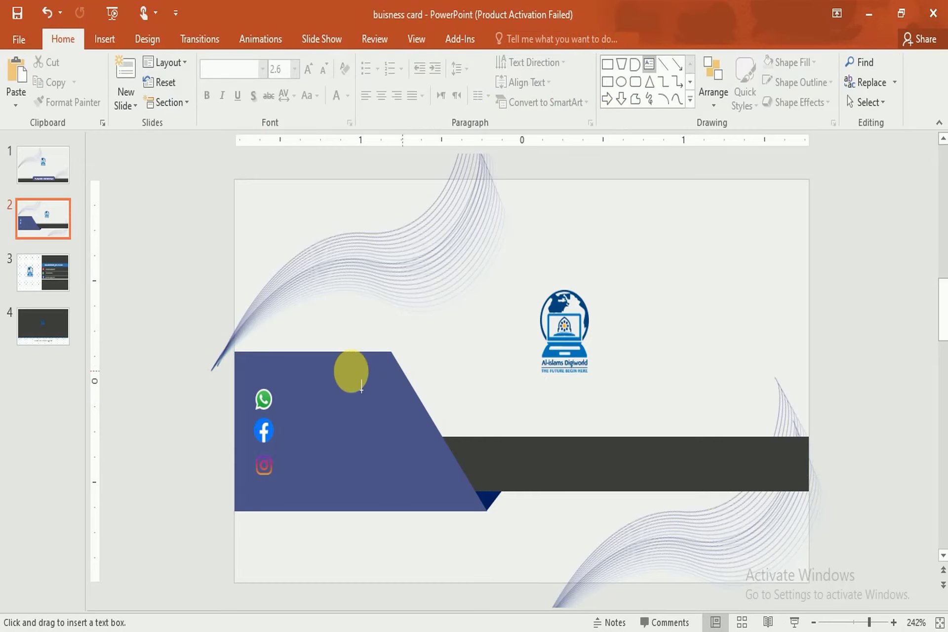
drag(283, 390, 370, 418)
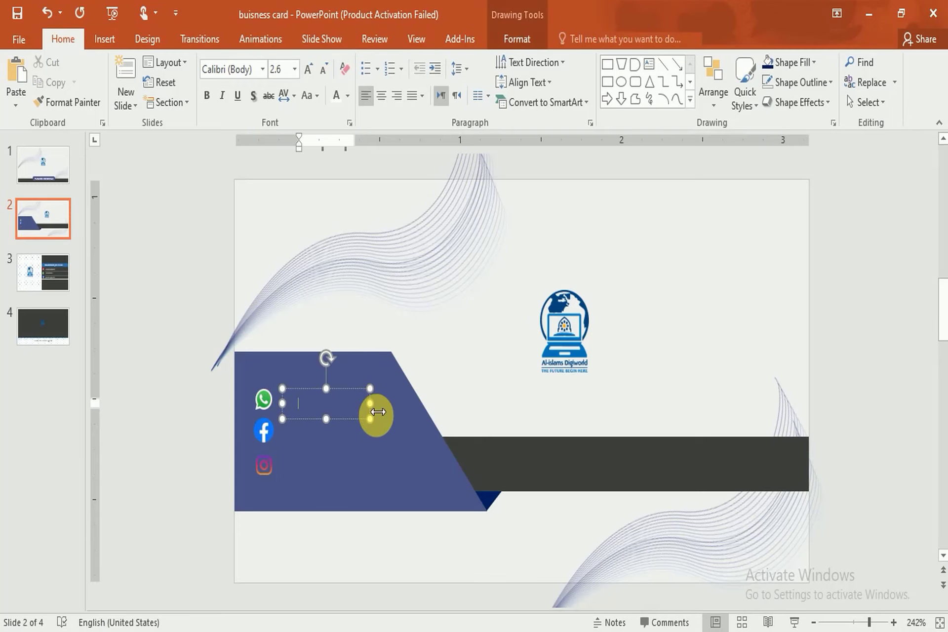
text(03331234567)
key(ctrl+a)
click(335, 97)
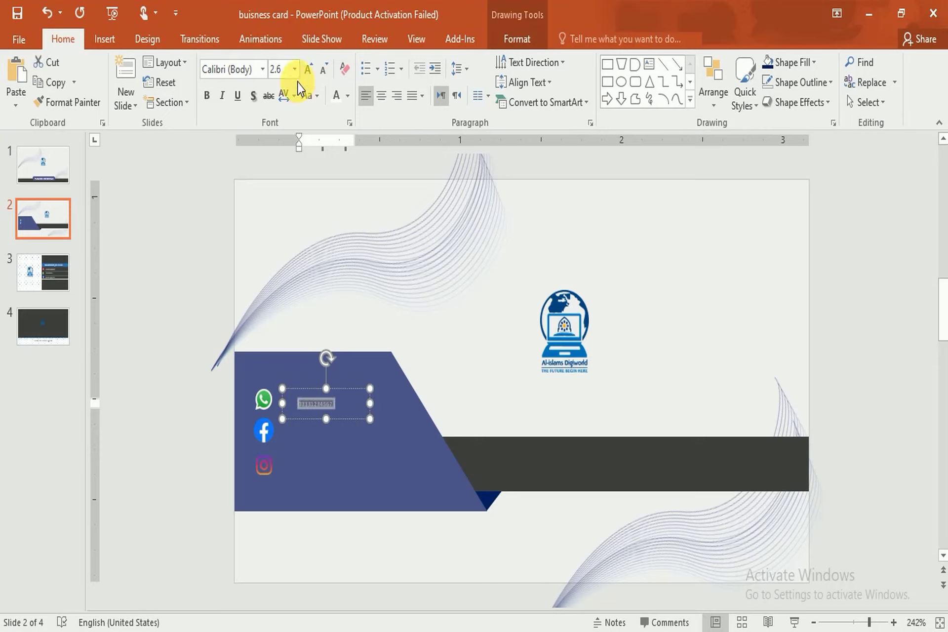
click(307, 69)
click(307, 69)
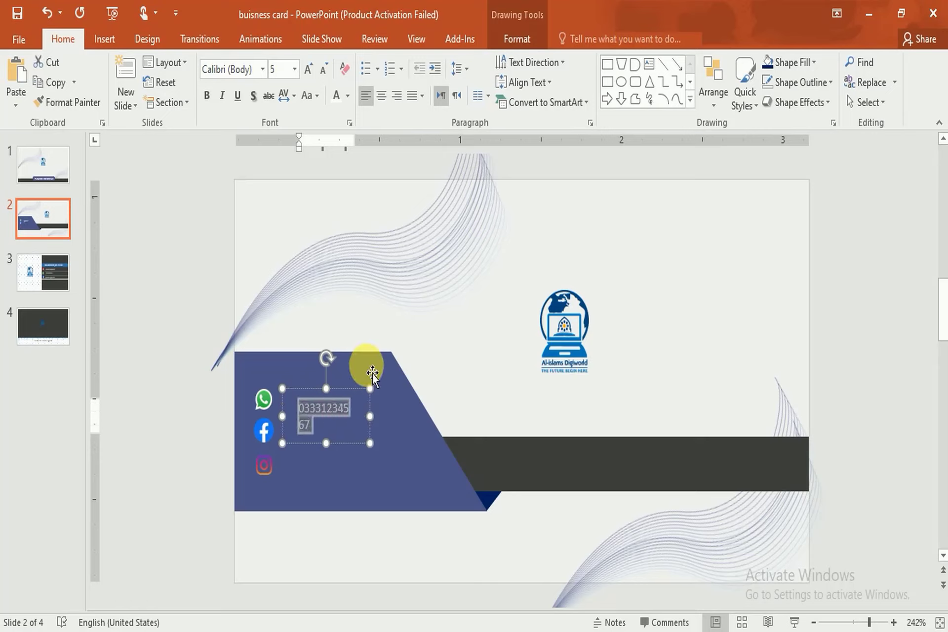
mouse_move(375, 418)
mouse_down()
mouse_move(388, 428)
mouse_move(346, 393)
mouse_move(349, 424)
mouse_up()
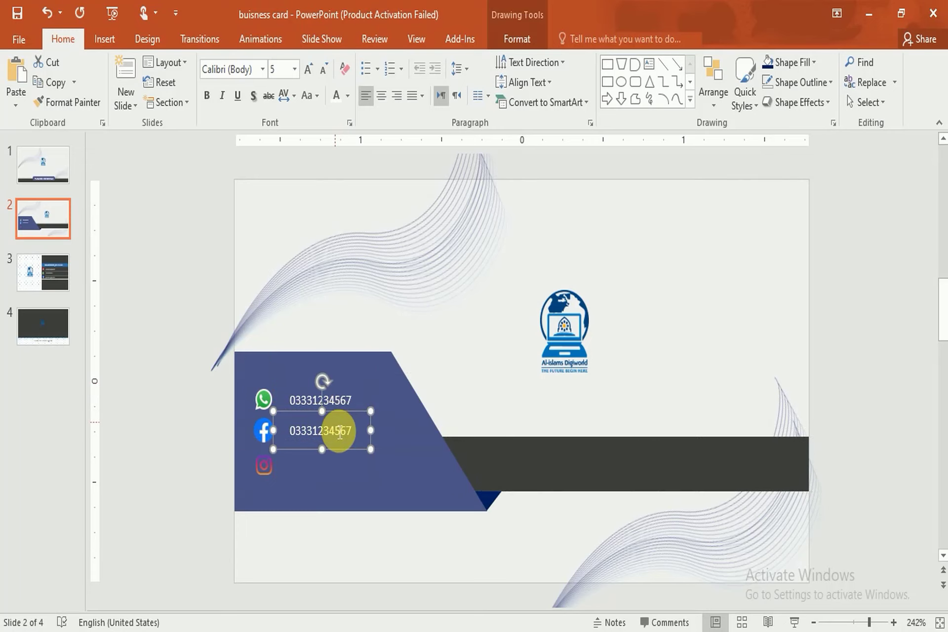
Change the copied label beside Facebook to 'Alislams digiworld', widen it, and ignore the digiworld spelling flag
click(335, 441)
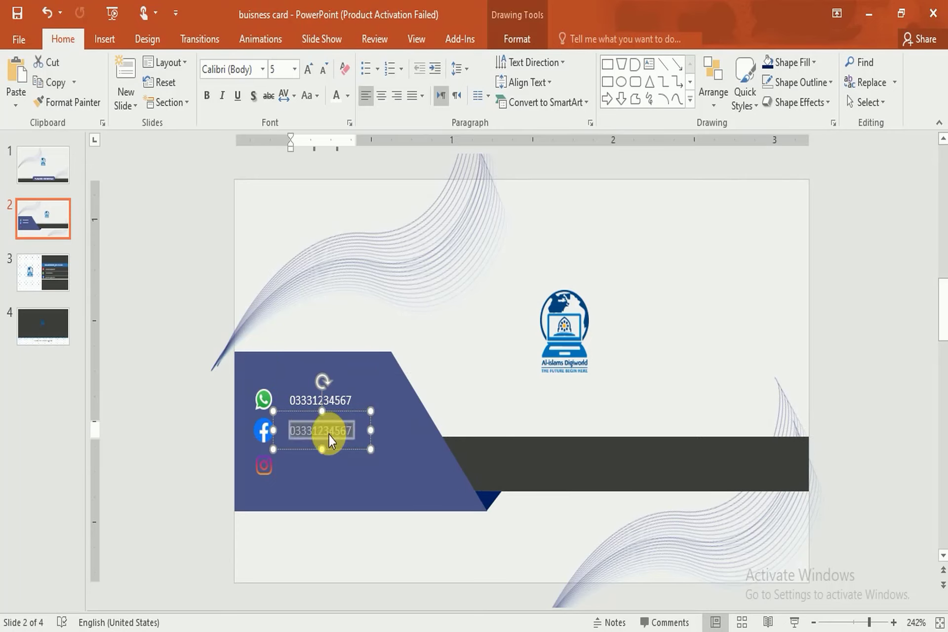
text(Alislams dig)
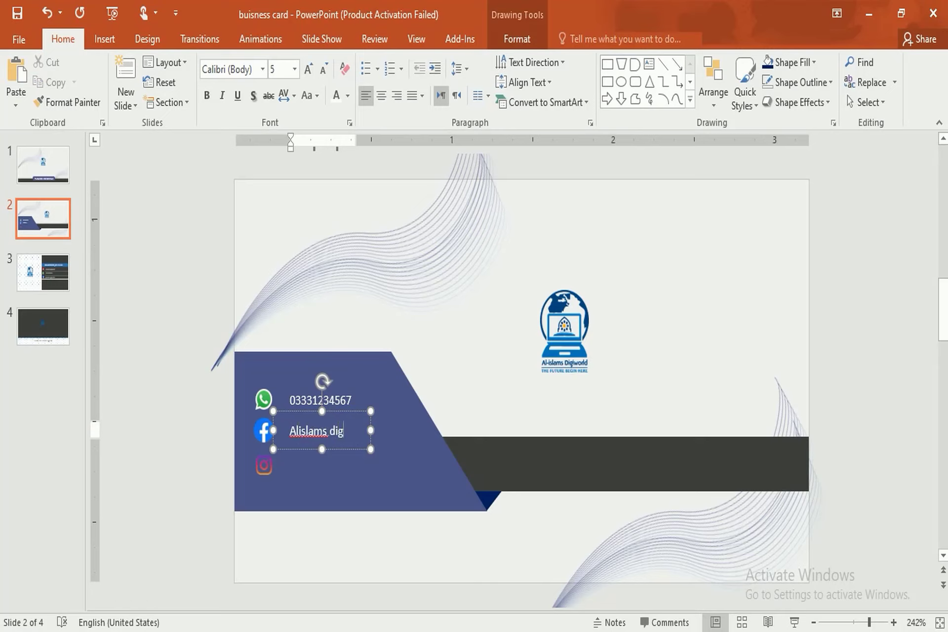
text(orld)
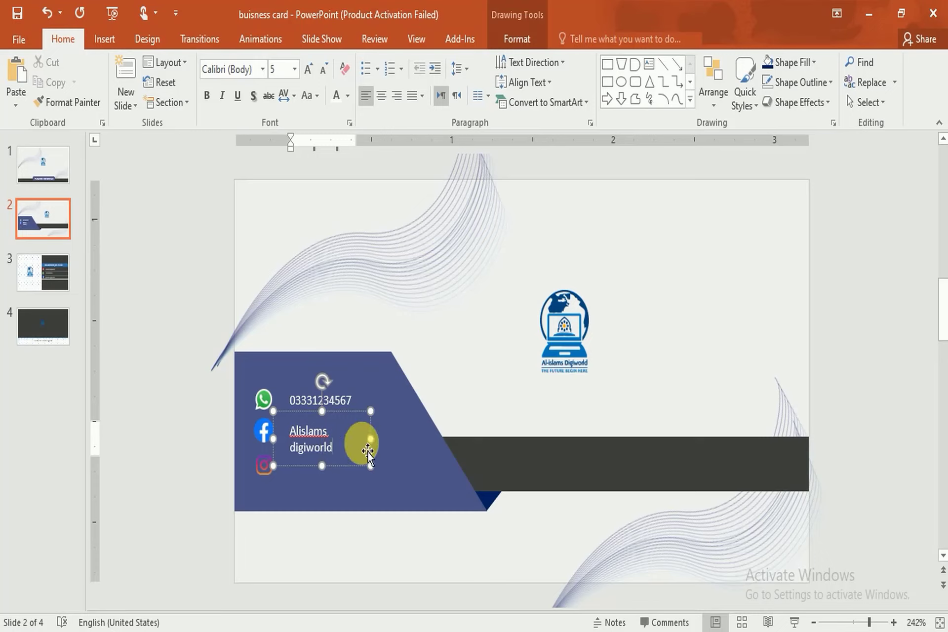
drag(370, 438, 397, 450)
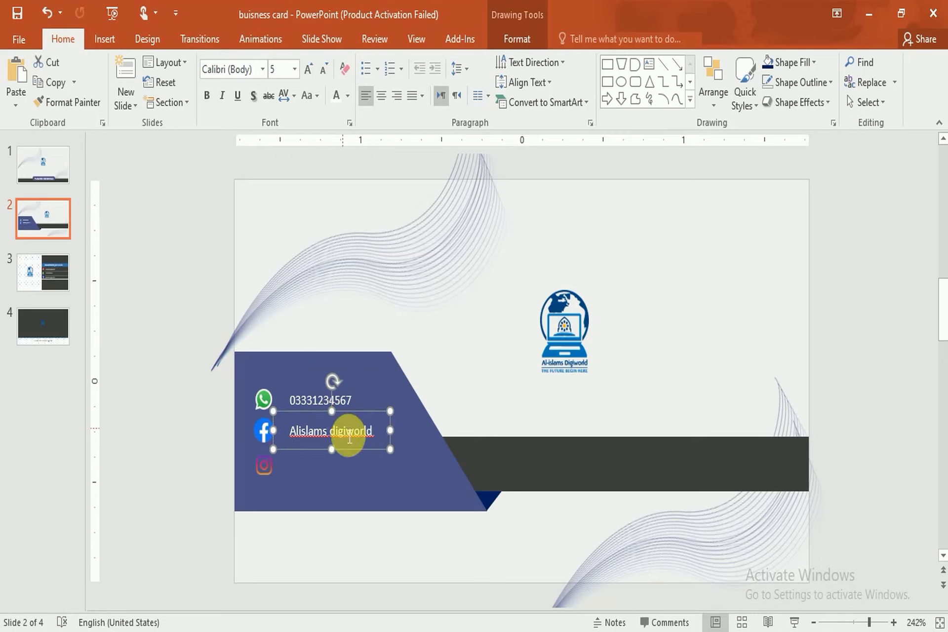
right_click(345, 431)
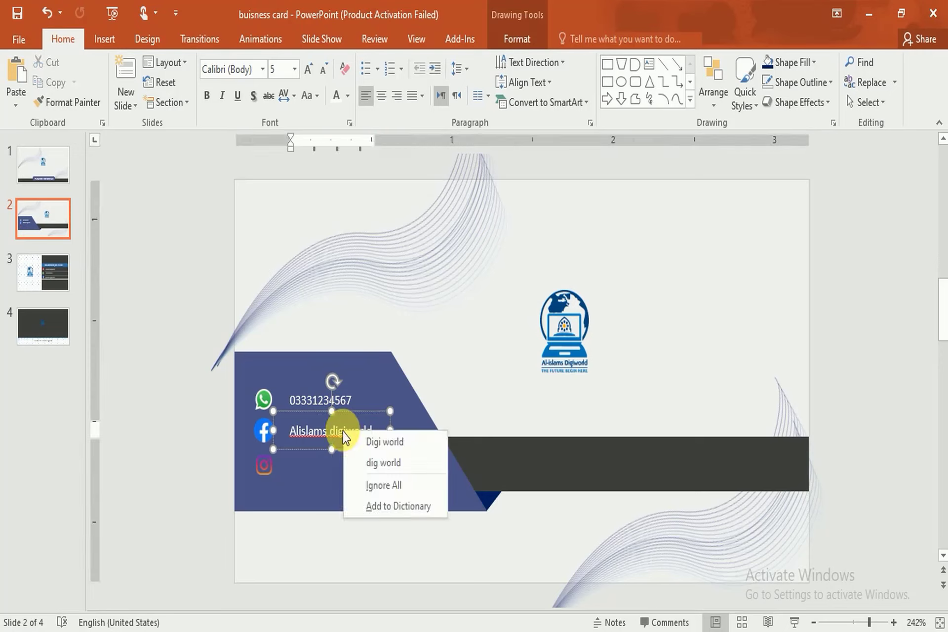
click(385, 485)
Place a copy of 'Alislams digiworld' beside the Instagram icon and ignore the Alislams spelling flag
mouse_move(368, 417)
mouse_down()
mouse_move(369, 461)
mouse_move(366, 452)
mouse_up()
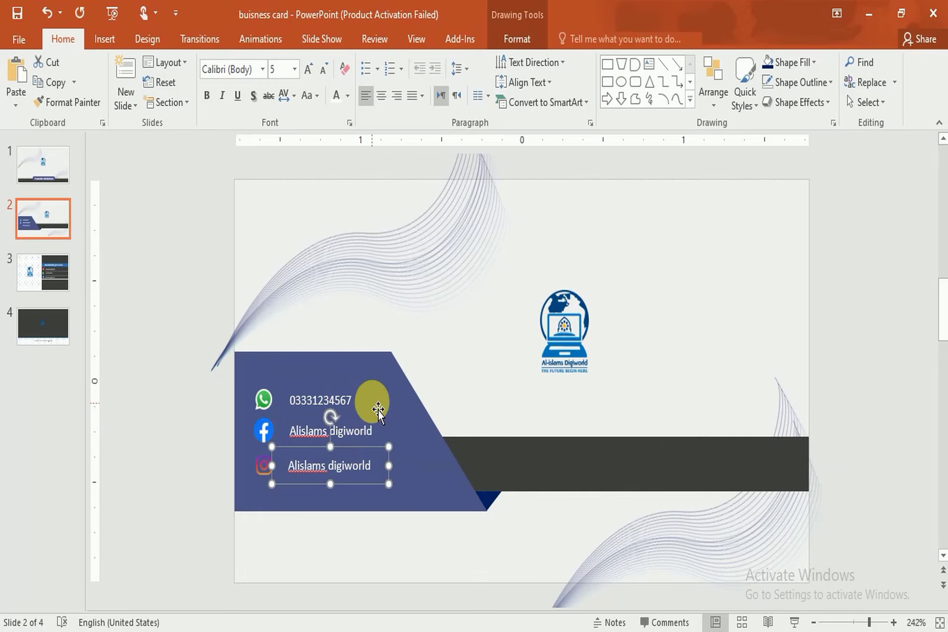
click(310, 464)
right_click(305, 464)
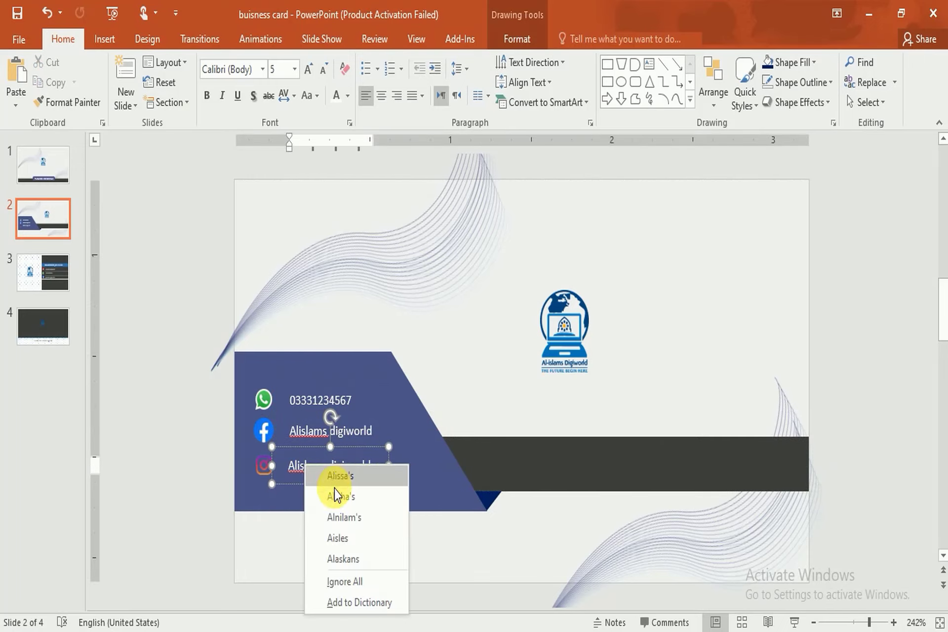
click(332, 582)
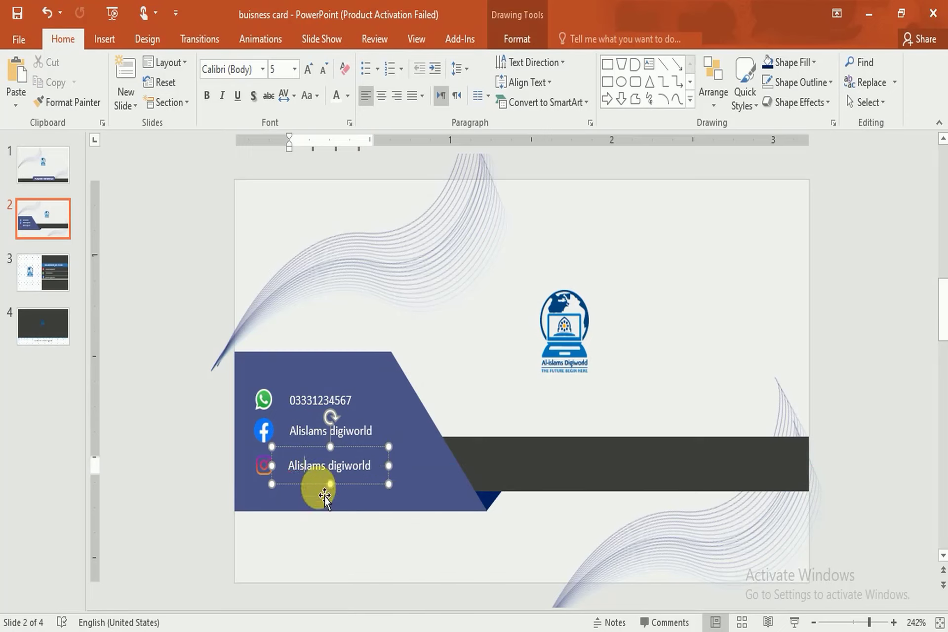
click(214, 387)
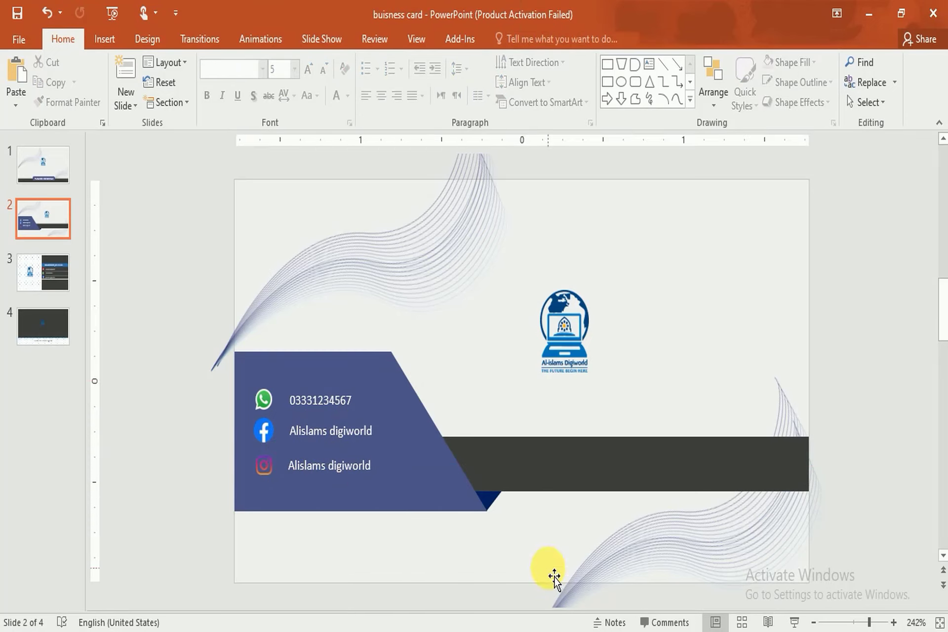
drag(449, 574, 489, 572)
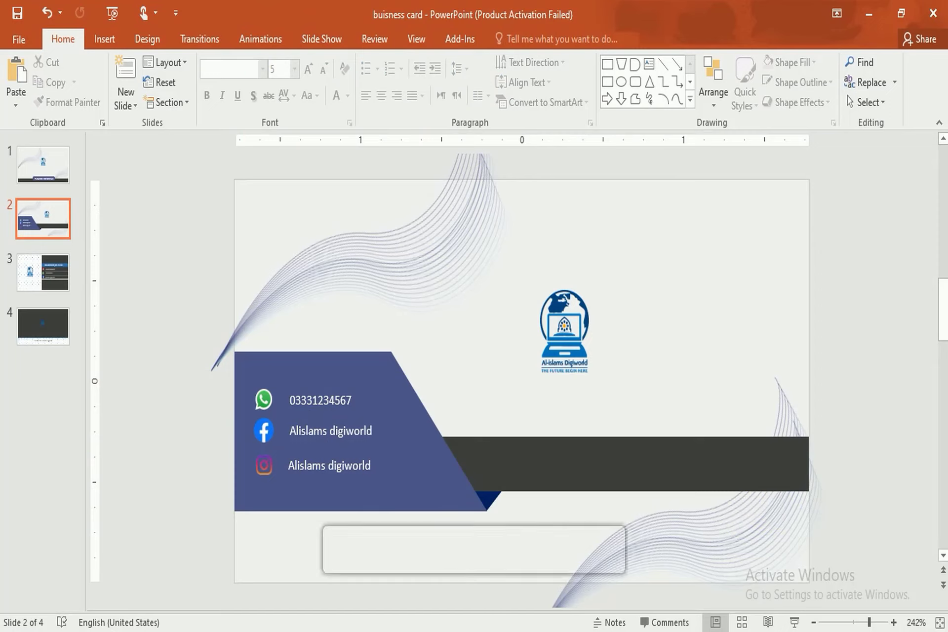
Insert the QR code image from the IMAGES folder onto slide 2
click(104, 40)
click(100, 93)
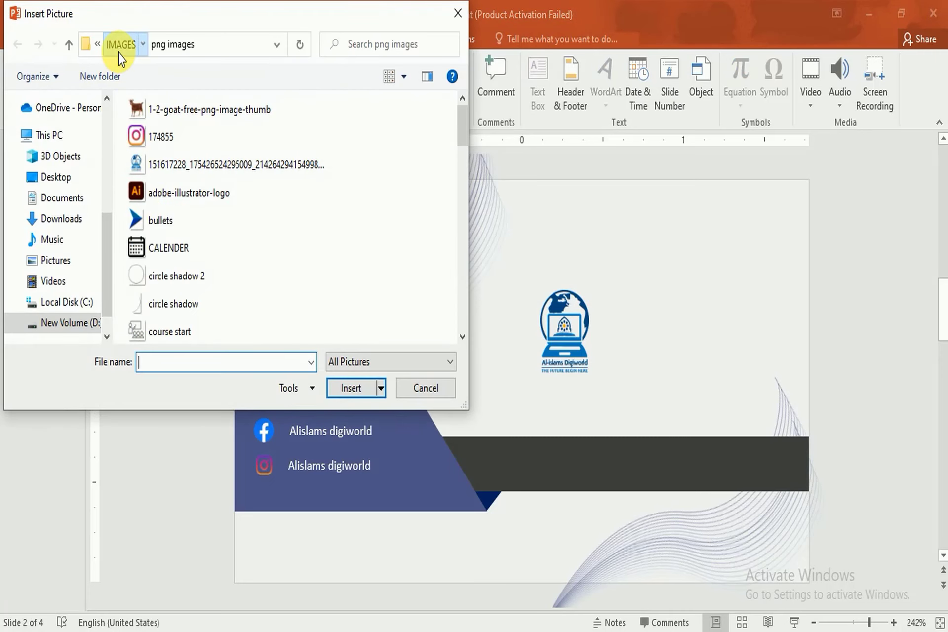
click(119, 51)
click(319, 265)
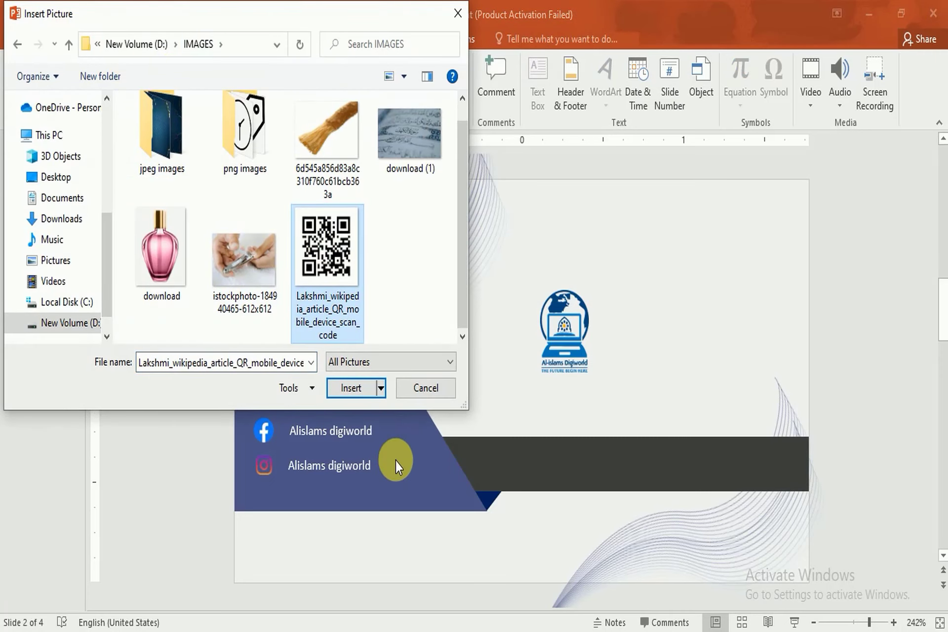
click(352, 389)
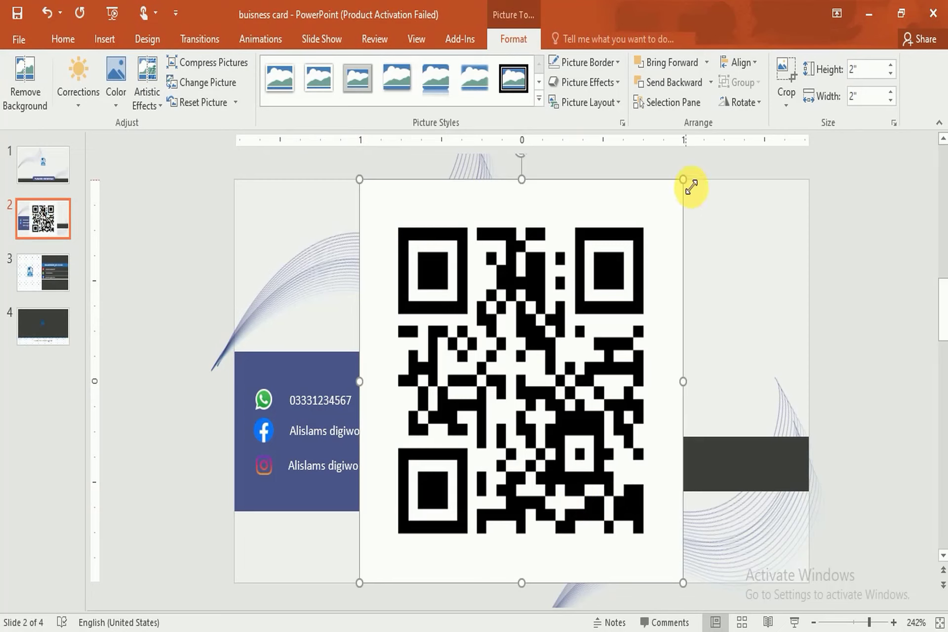
Shrink the QR code to about 0.27 by 0.31 inches and set it near the dark bar's right end
mouse_move(682, 179)
mouse_down()
mouse_move(487, 595)
mouse_move(688, 414)
mouse_move(725, 403)
mouse_move(666, 508)
mouse_move(678, 523)
mouse_move(706, 471)
mouse_move(688, 448)
mouse_up()
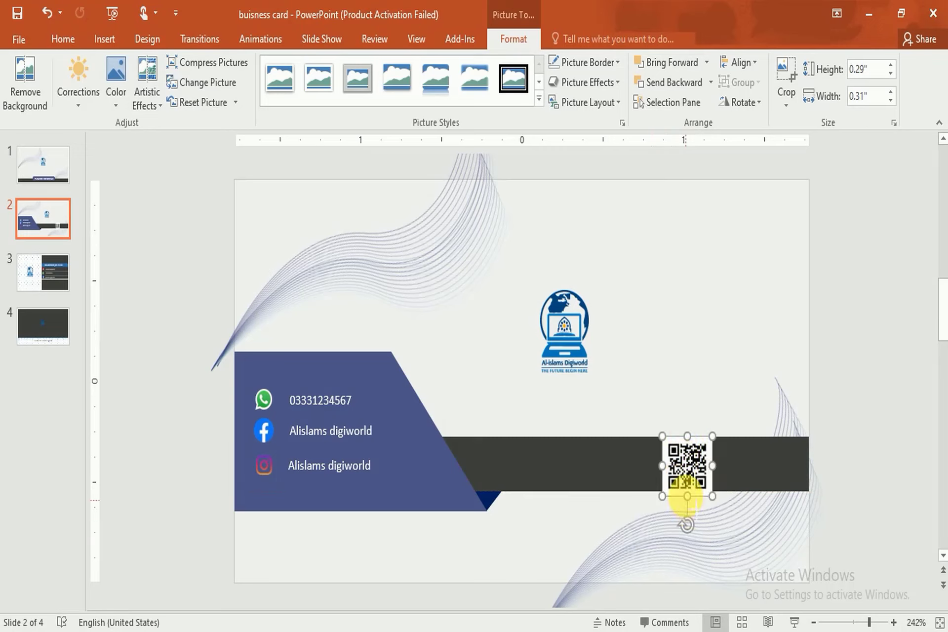
mouse_move(687, 496)
mouse_down()
mouse_move(704, 461)
mouse_move(718, 462)
mouse_up()
click(742, 381)
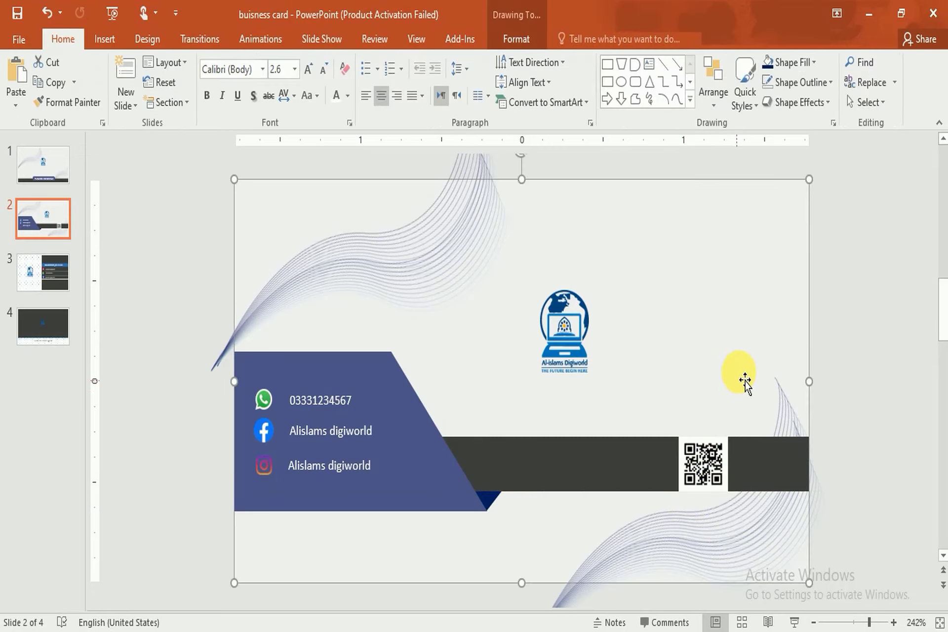
click(835, 325)
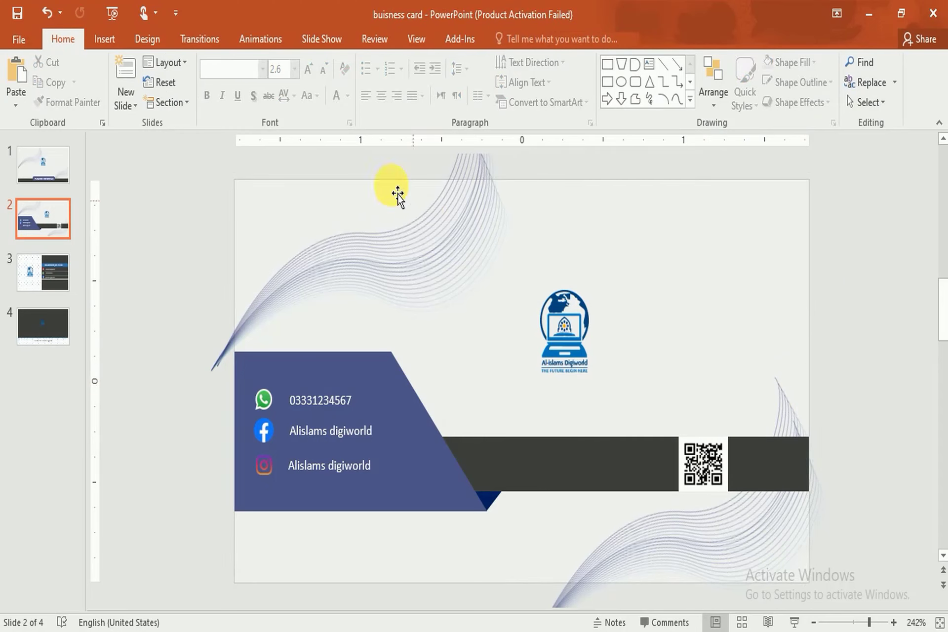
click(31, 171)
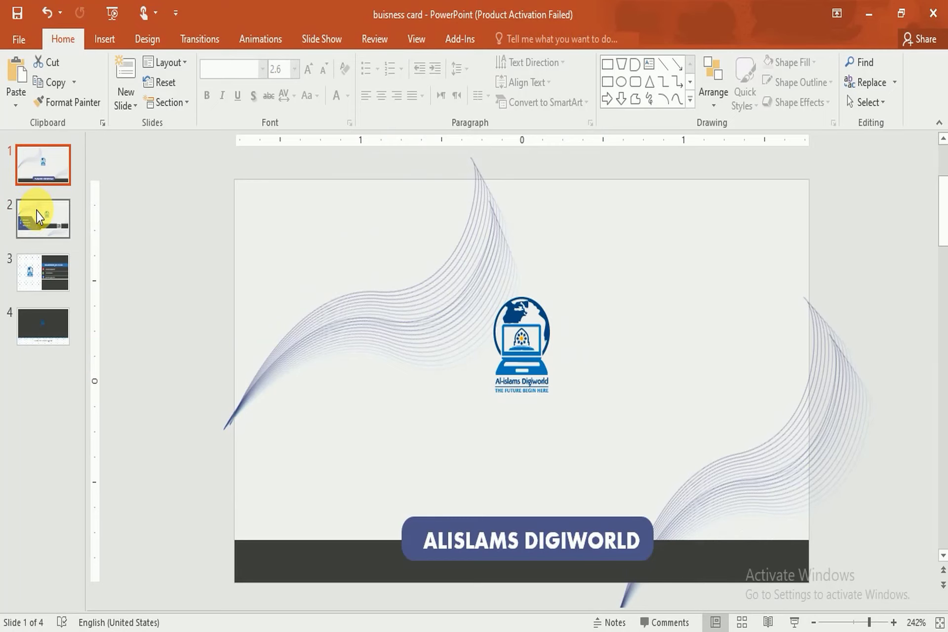
click(37, 221)
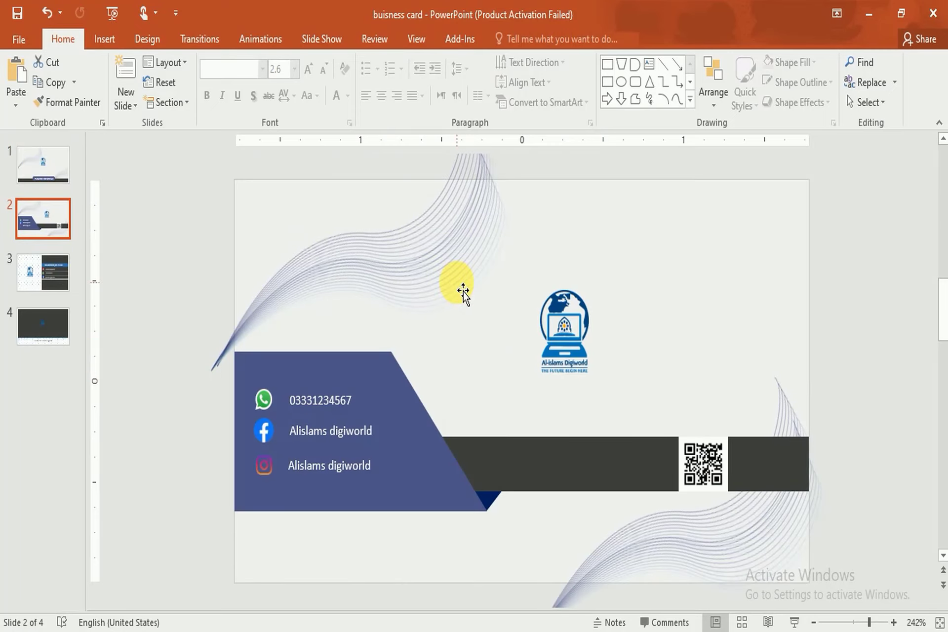
click(43, 177)
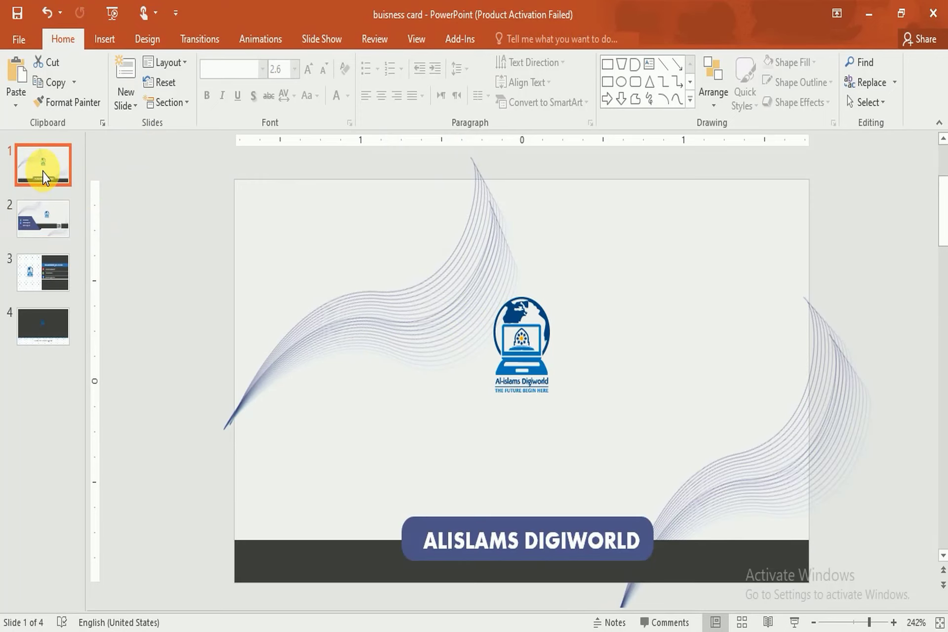
click(53, 222)
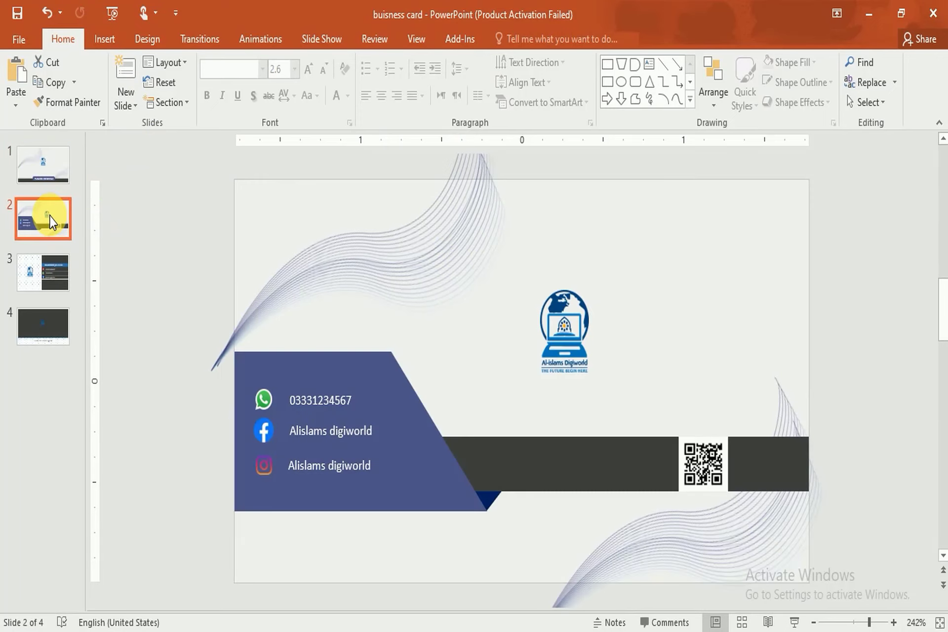